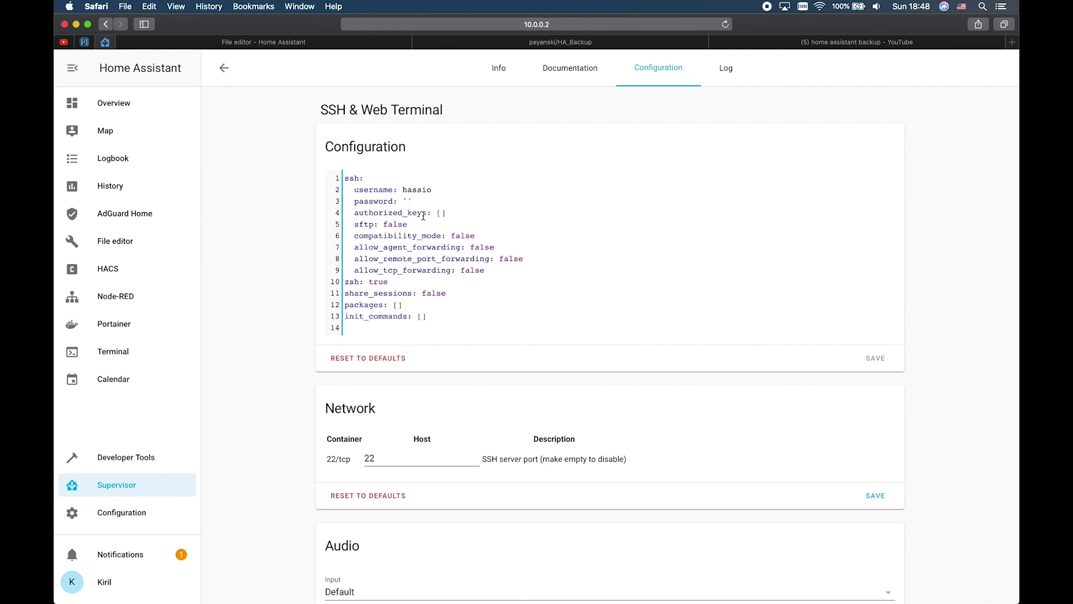
Step: Enter an SSH password for the hassio user in the add-on configuration and save it
click(875, 358)
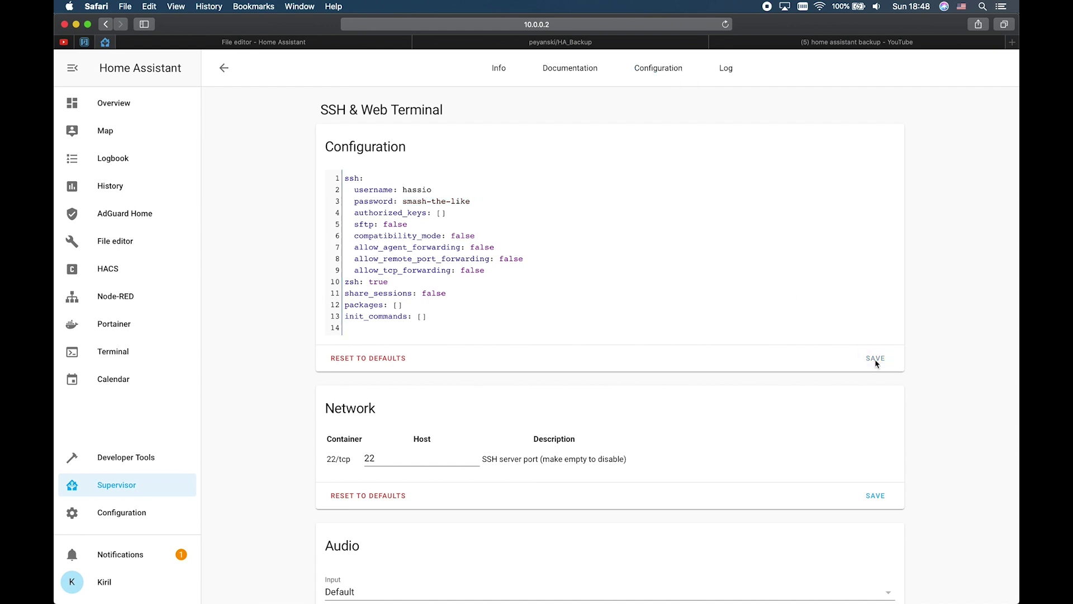
click(495, 77)
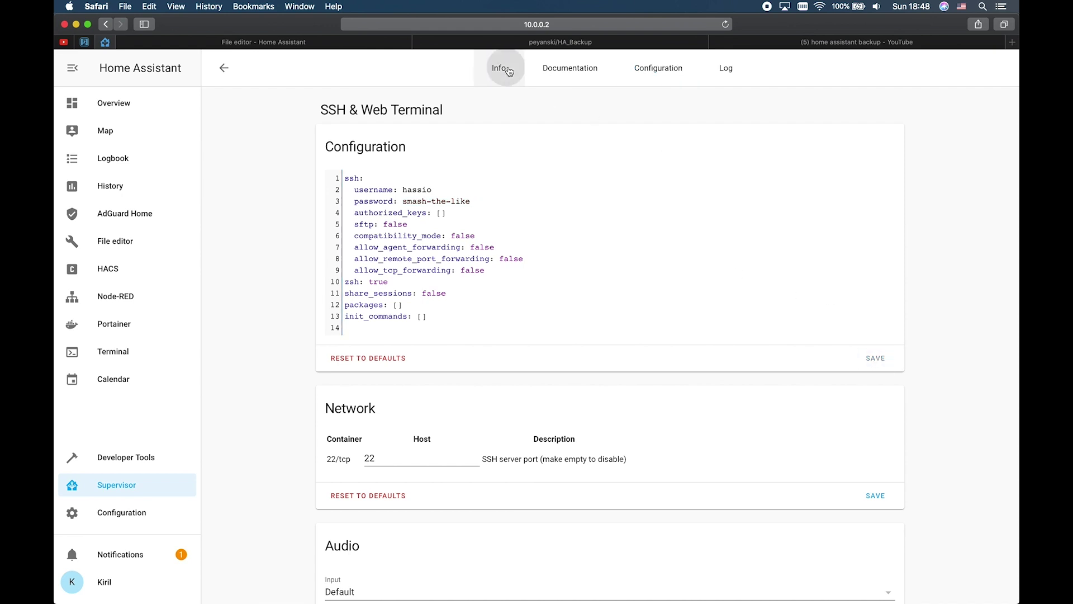
Step: Start the SSH & Web Terminal add-on and refresh its log until SSH listens on port 22
click(345, 428)
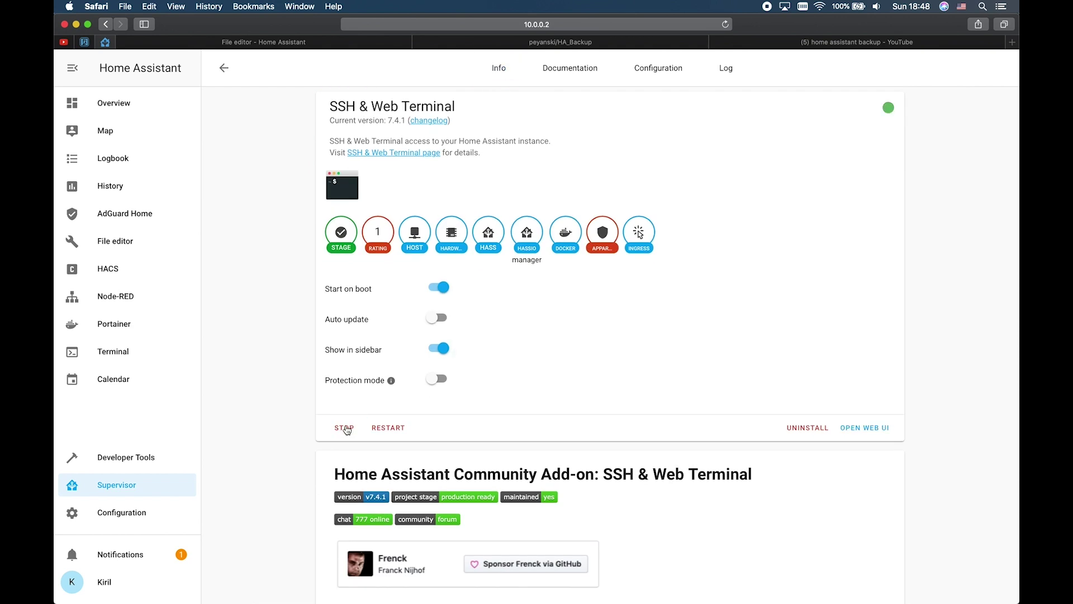
click(747, 68)
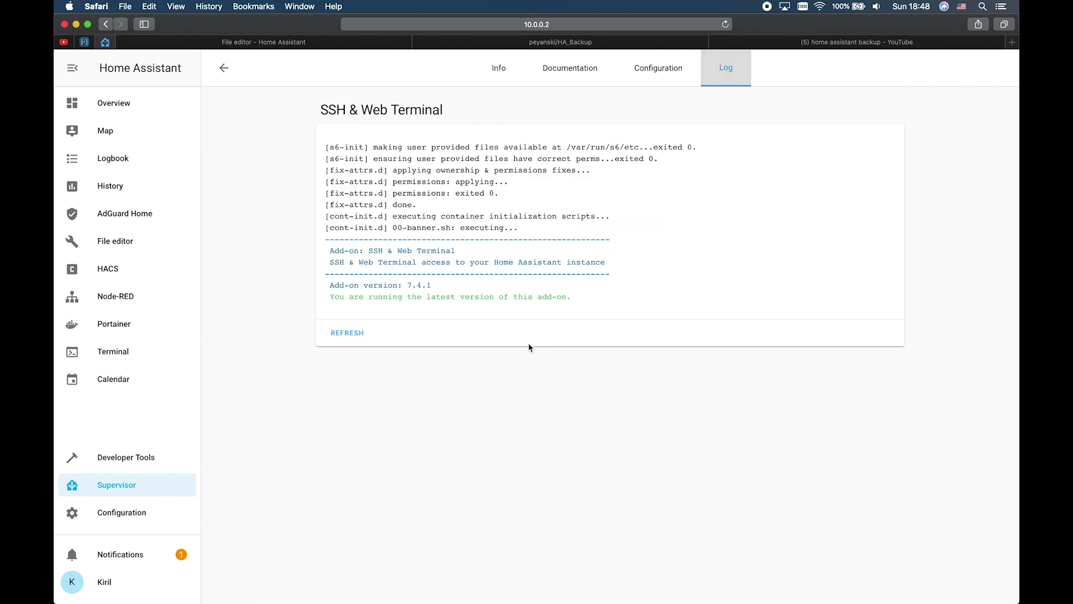
click(345, 340)
click(345, 341)
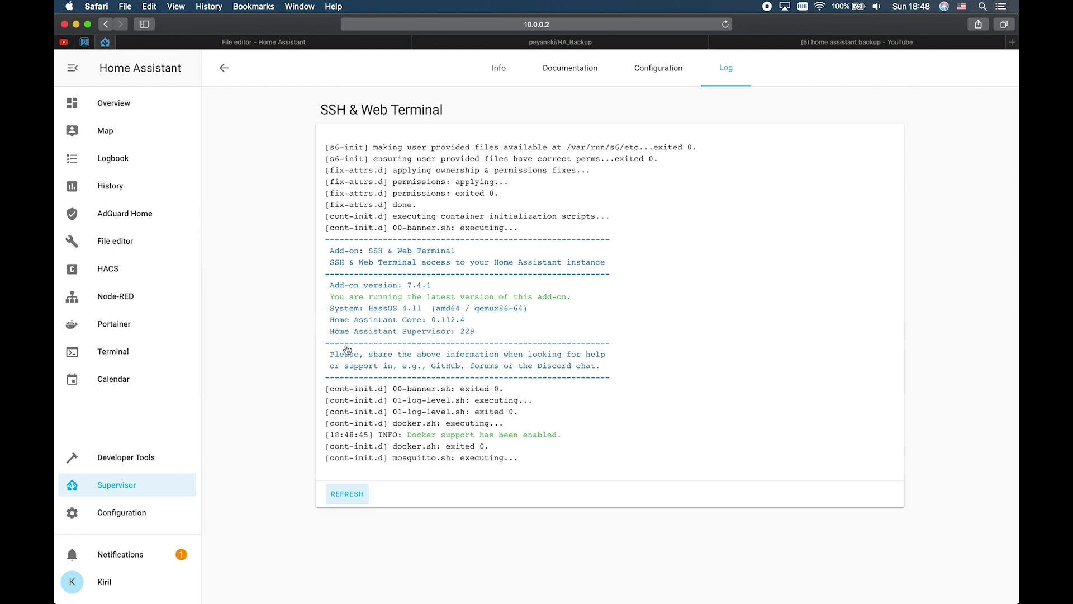
click(347, 495)
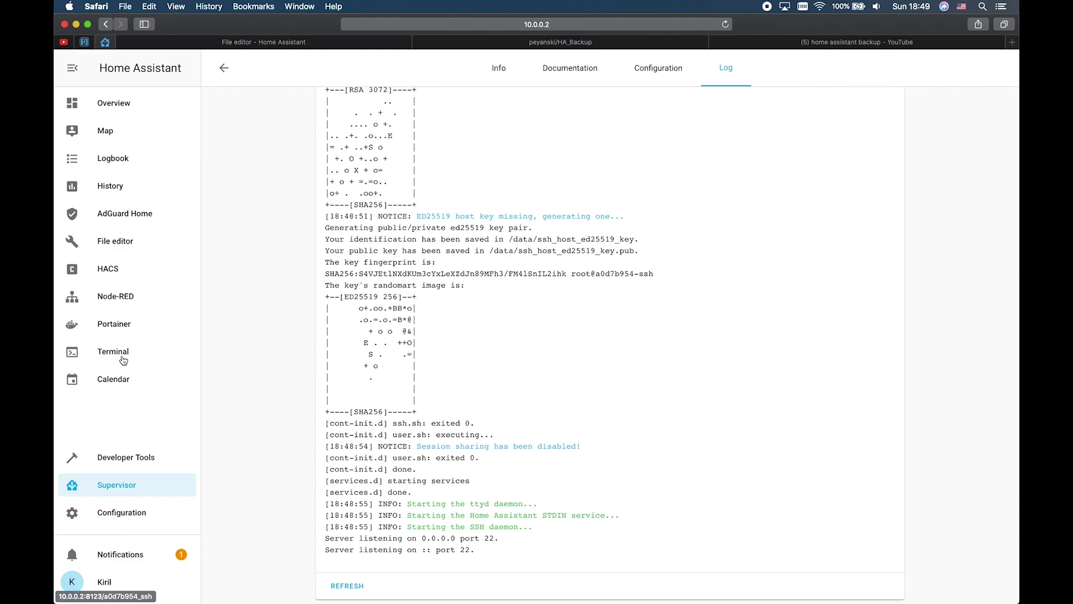
click(123, 361)
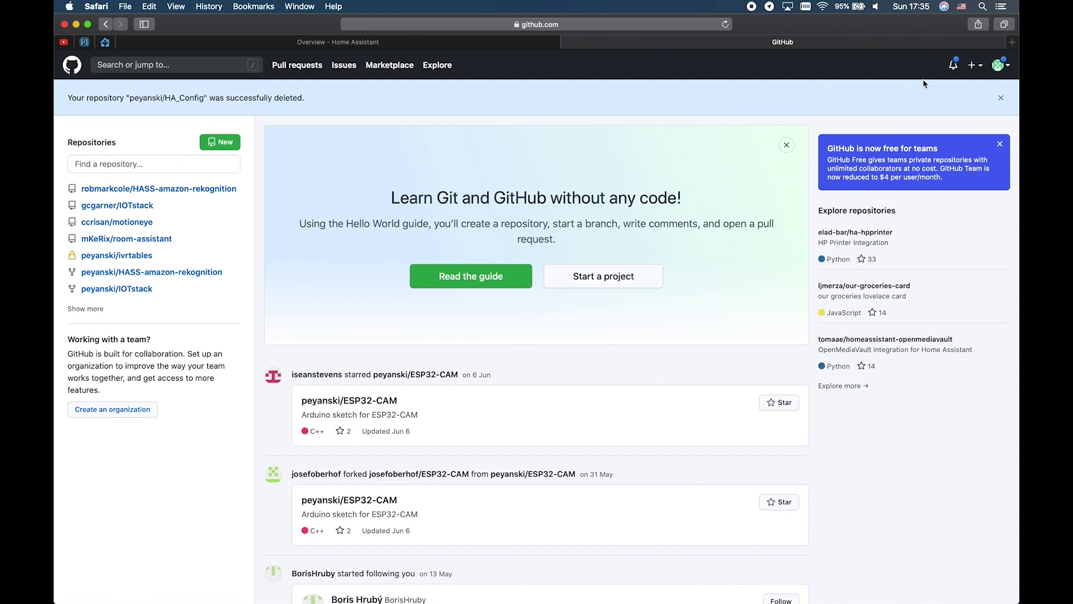
Step: Start a new GitHub repository named HA_Backup and set its visibility to private
click(974, 67)
click(953, 88)
click(495, 207)
text(HA)
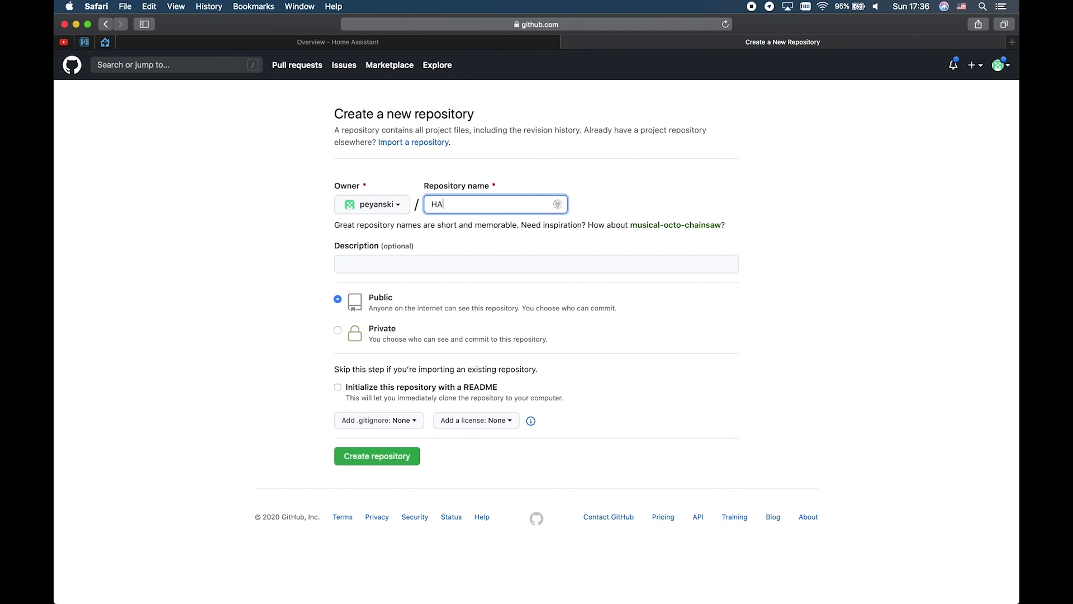
text(_Backup)
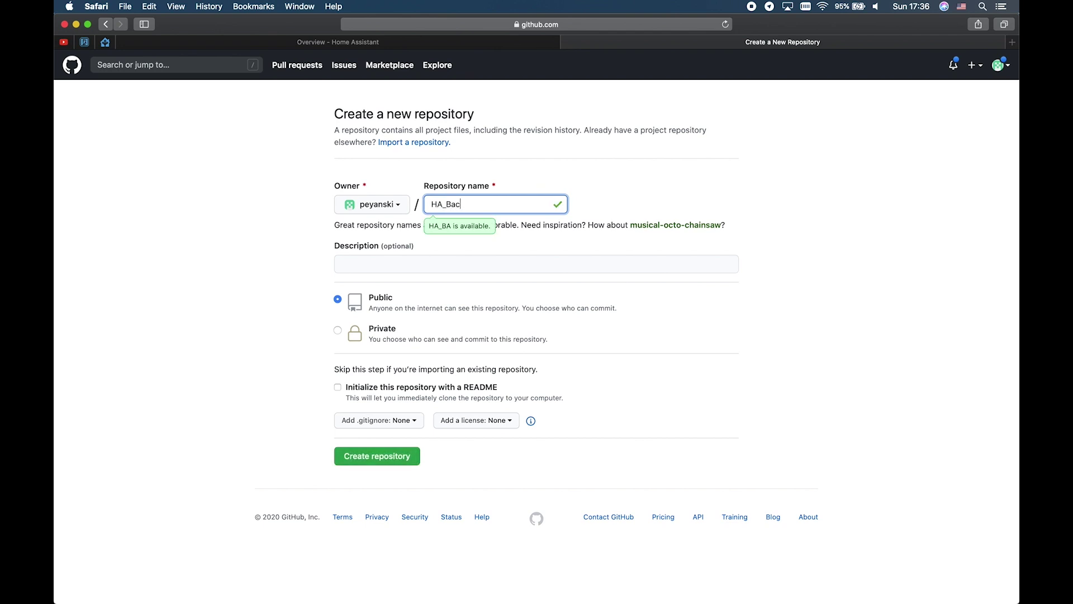
click(442, 260)
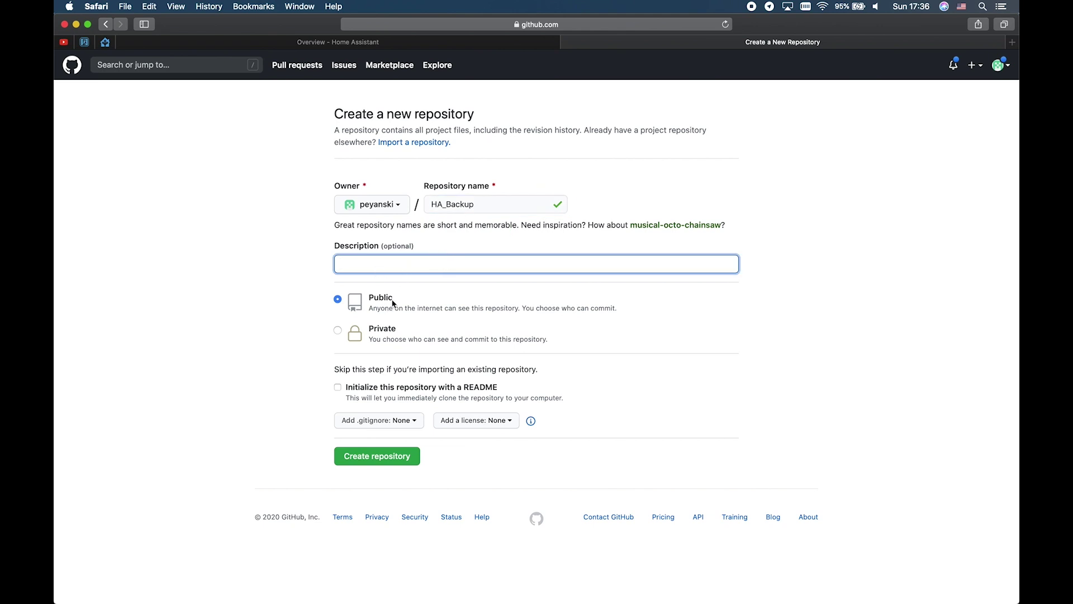
click(338, 330)
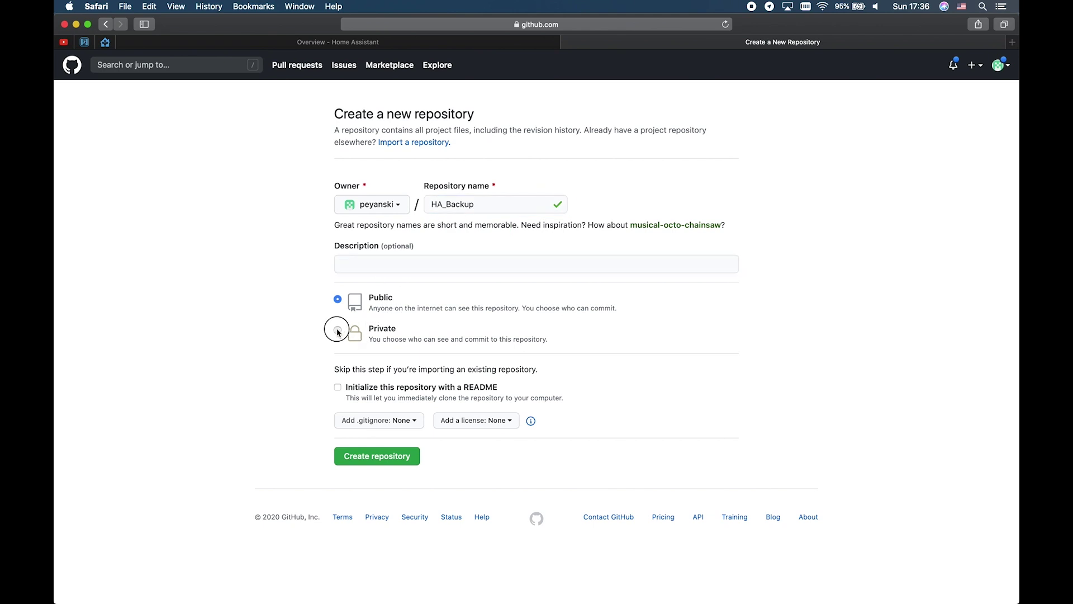
click(337, 300)
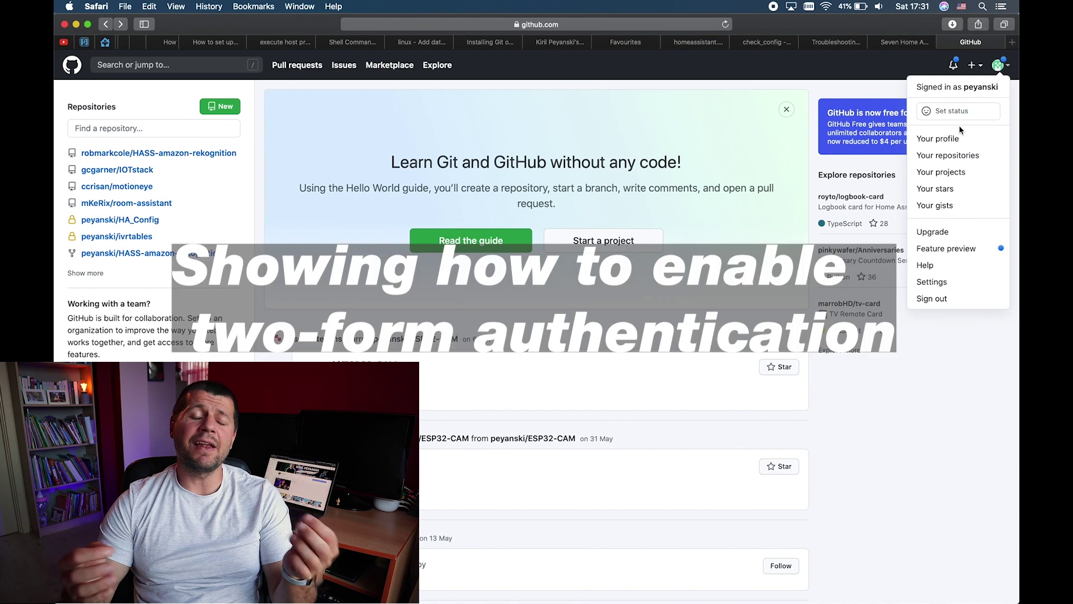
Step: Begin two-factor authentication setup in Account security, then create the private HA_Backup repository
click(932, 282)
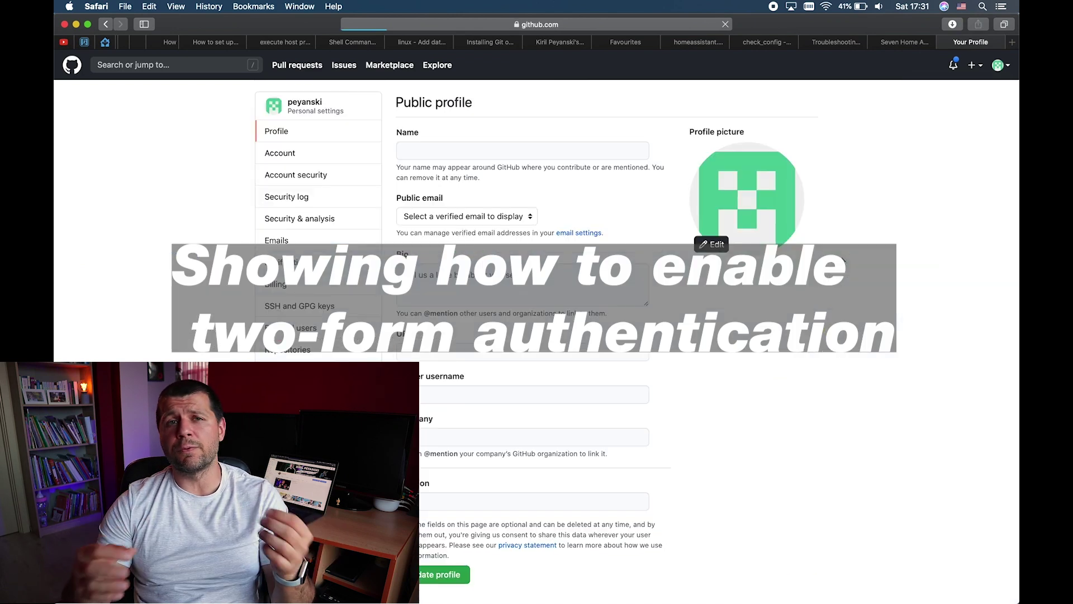
click(282, 176)
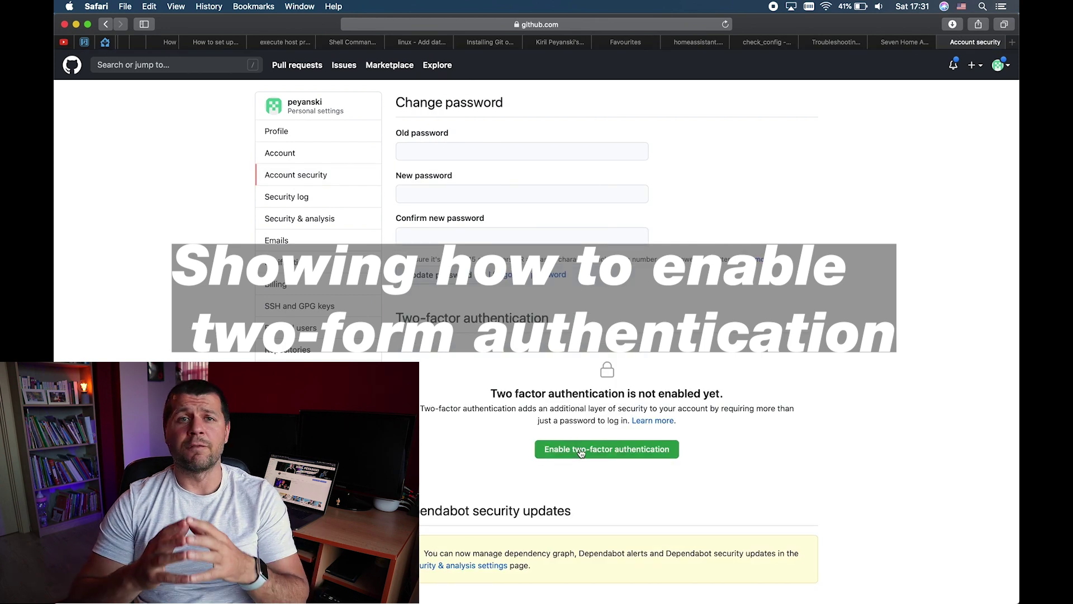
click(582, 449)
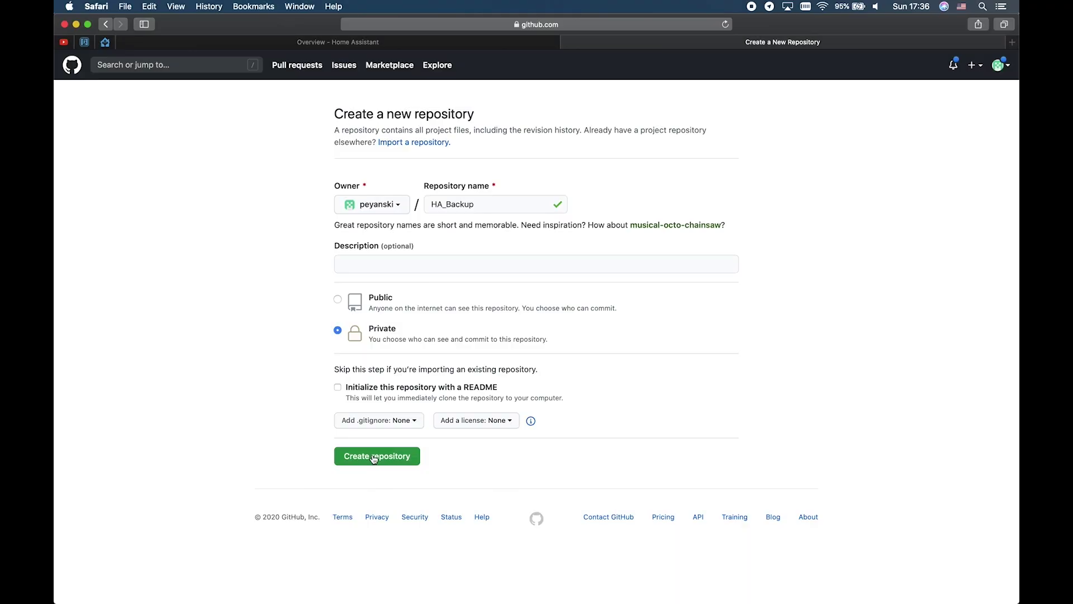
click(374, 456)
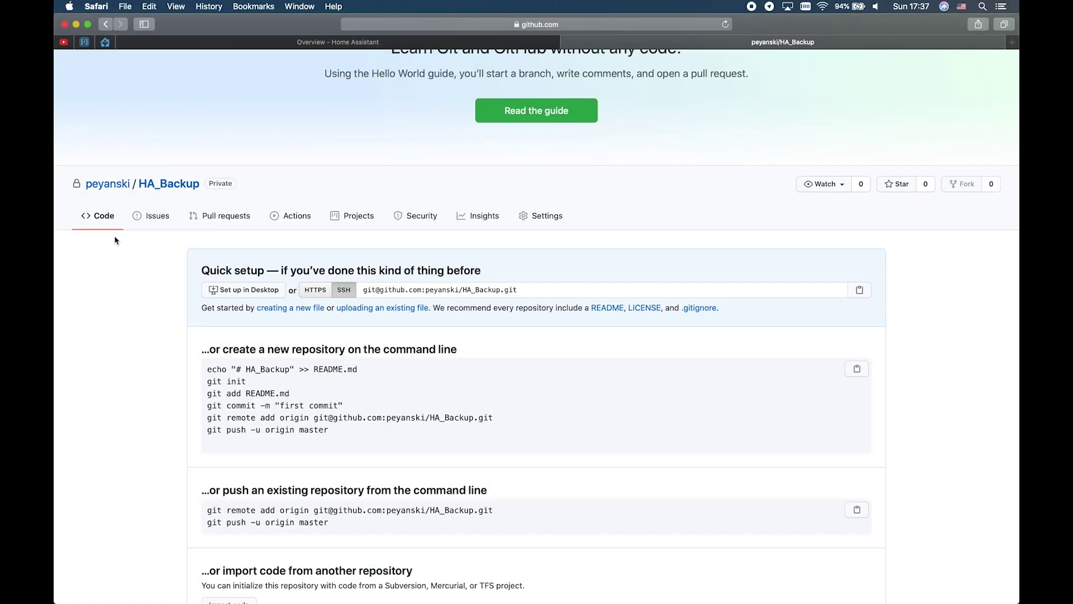
click(105, 41)
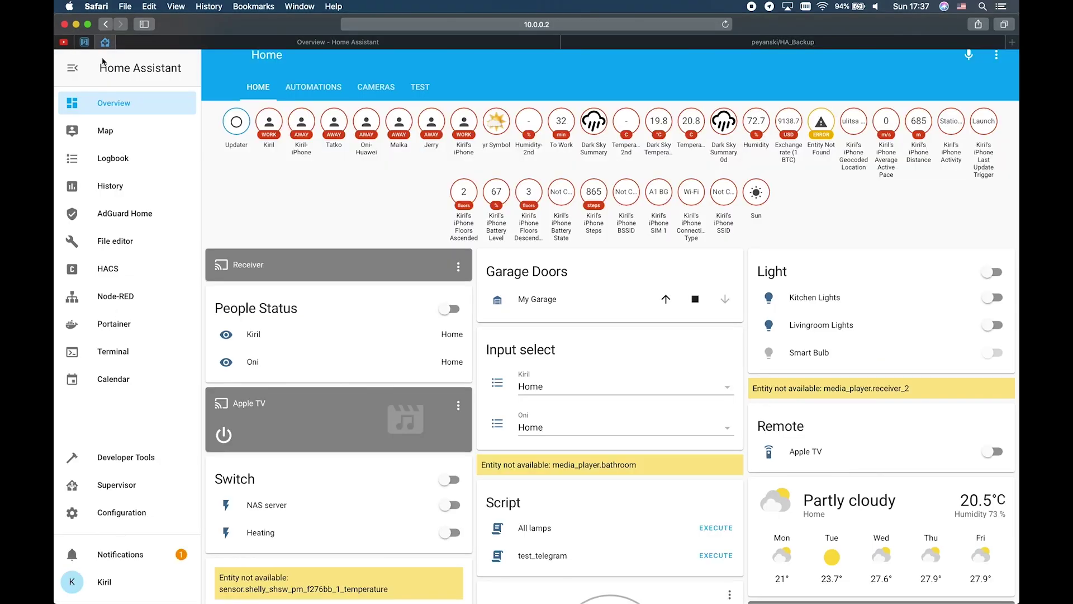
Step: In the web terminal, check /config with pwd and ls, then create .gitignore in nano
click(123, 357)
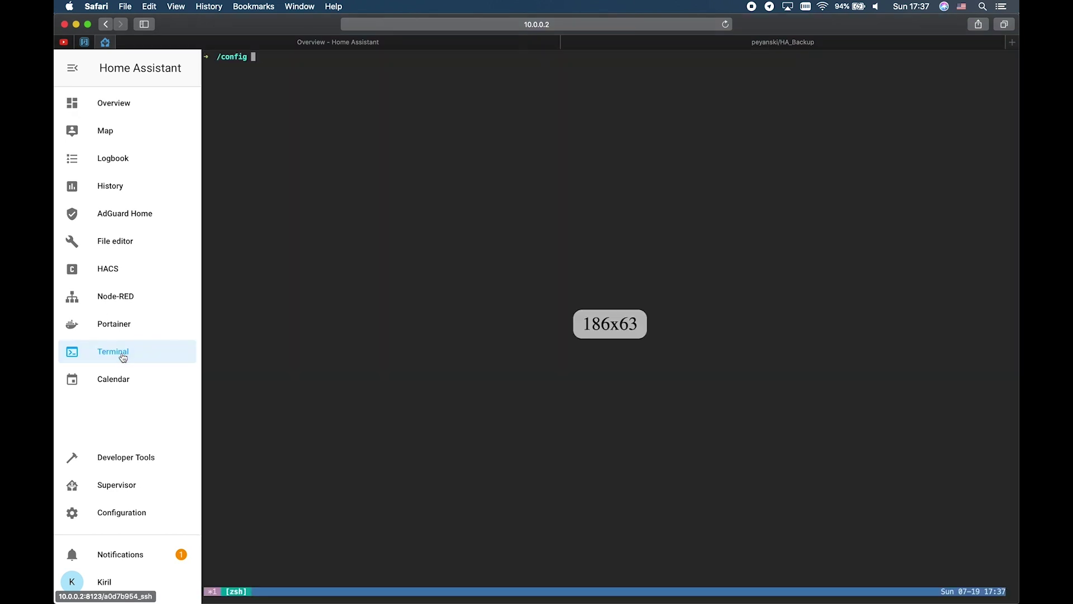
text(pwd)
key(Return)
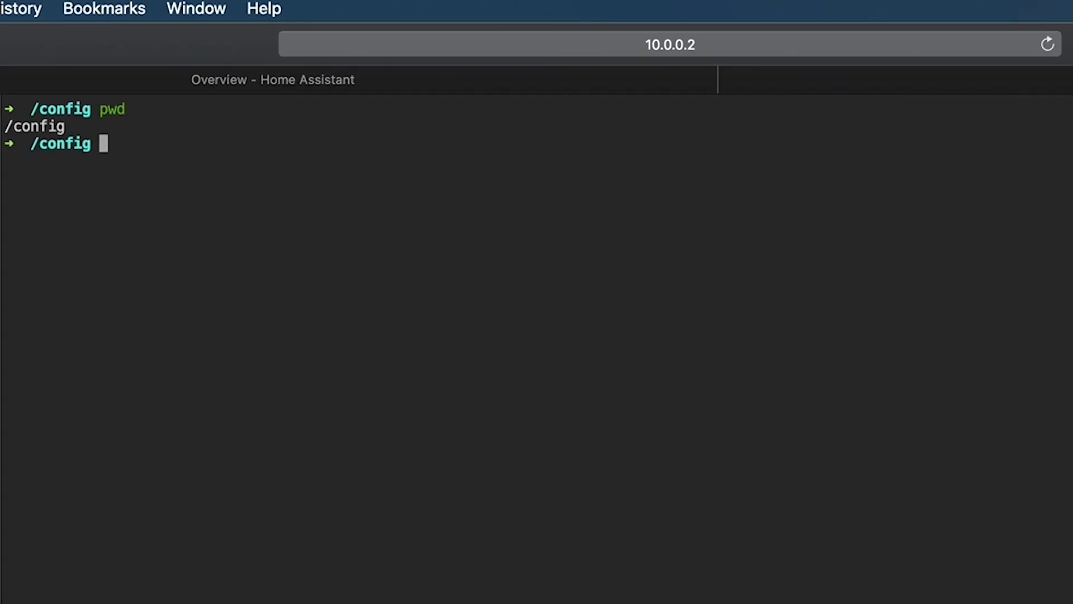
text(ls)
key(Return)
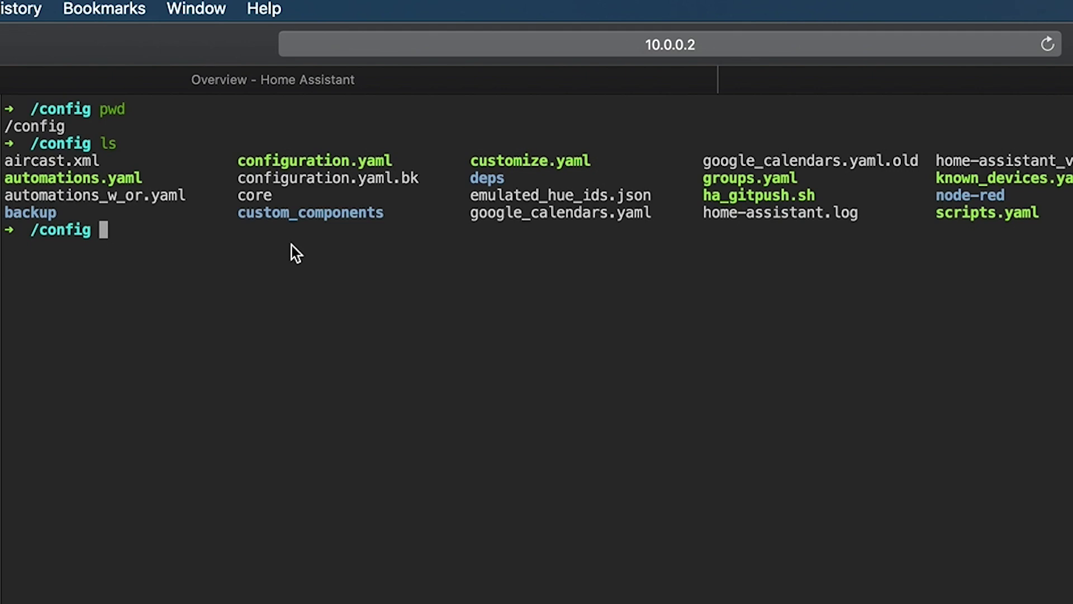
text(nano g)
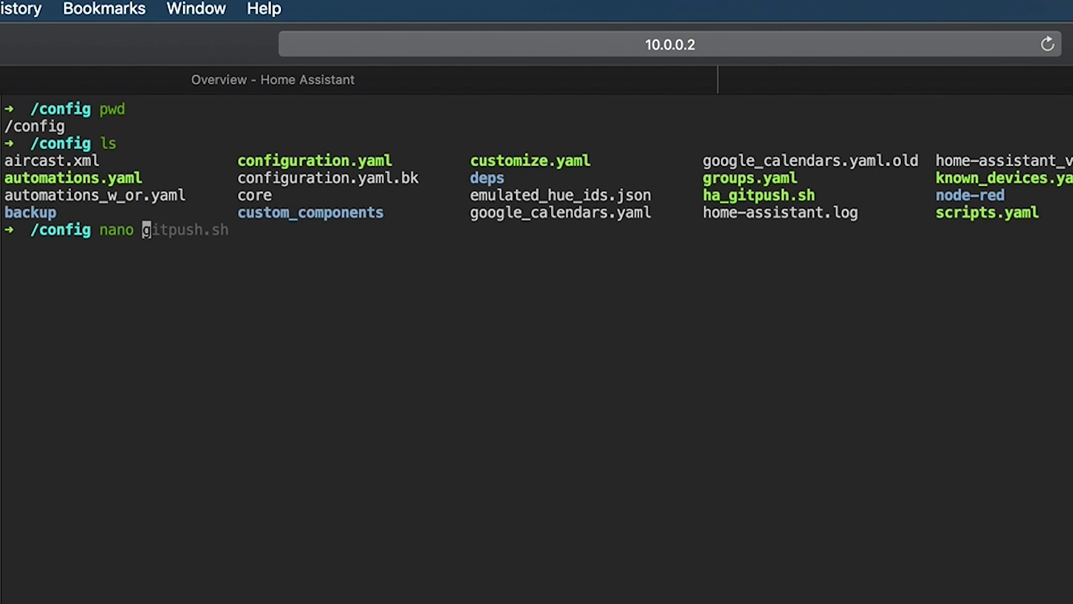
text(.gitignore)
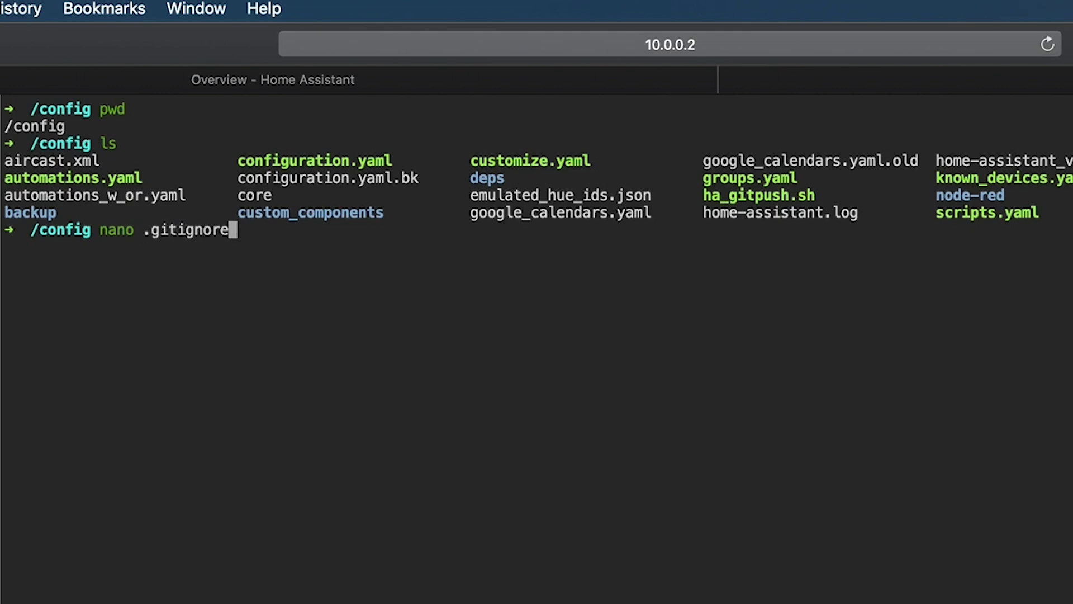
key(Return)
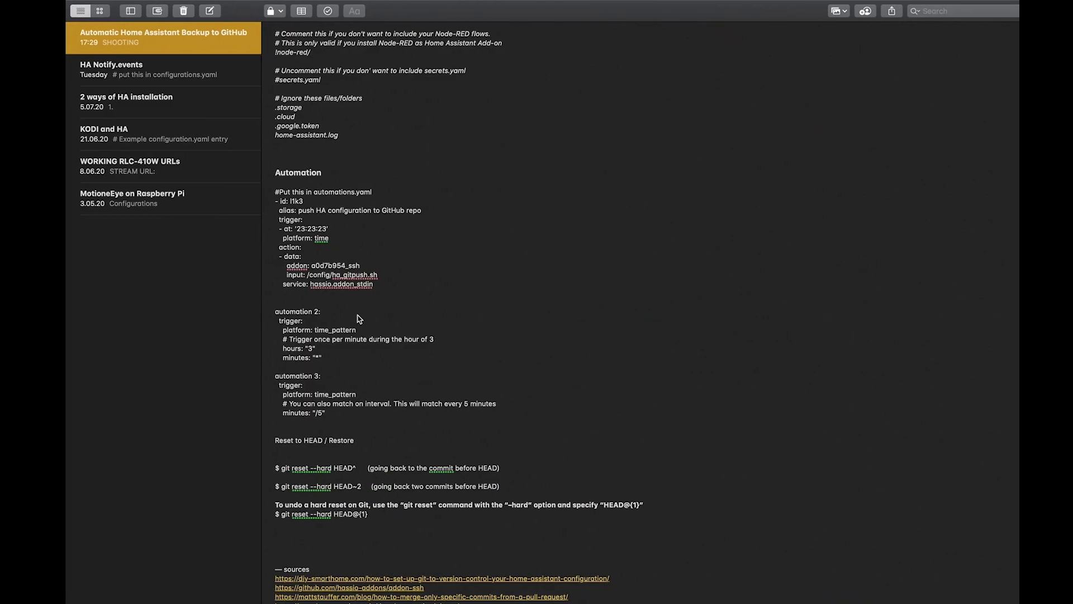
Step: Copy the .gitignore whitelist rules from Notes and paste them into the empty nano file
scroll(414, 322, down, 3)
scroll(416, 322, up, 10)
drag(342, 343, 254, 108)
key(super+c)
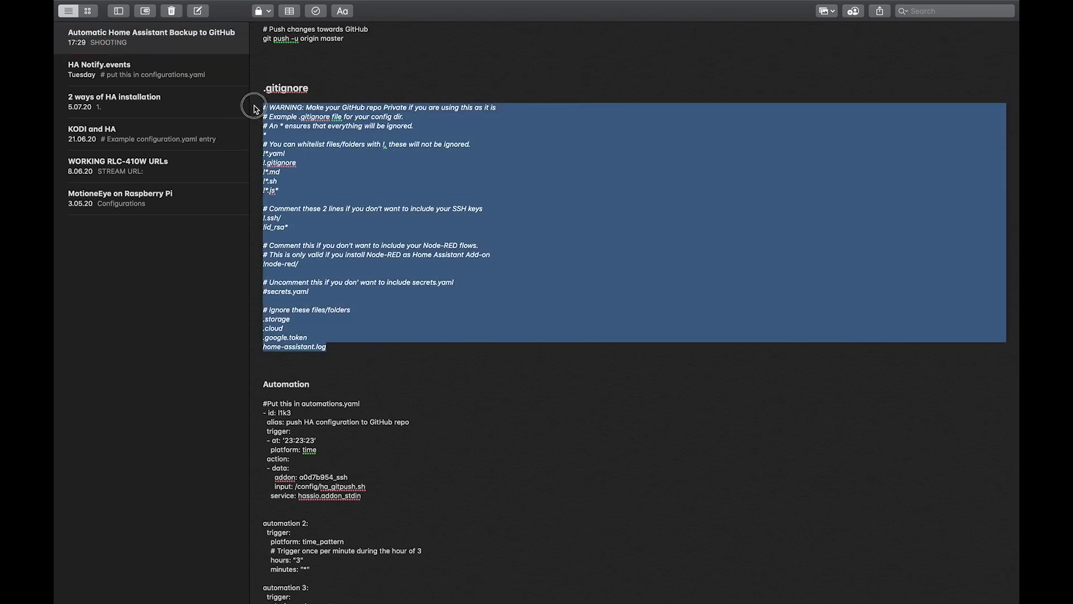
key(ctrl+Left)
click(246, 118)
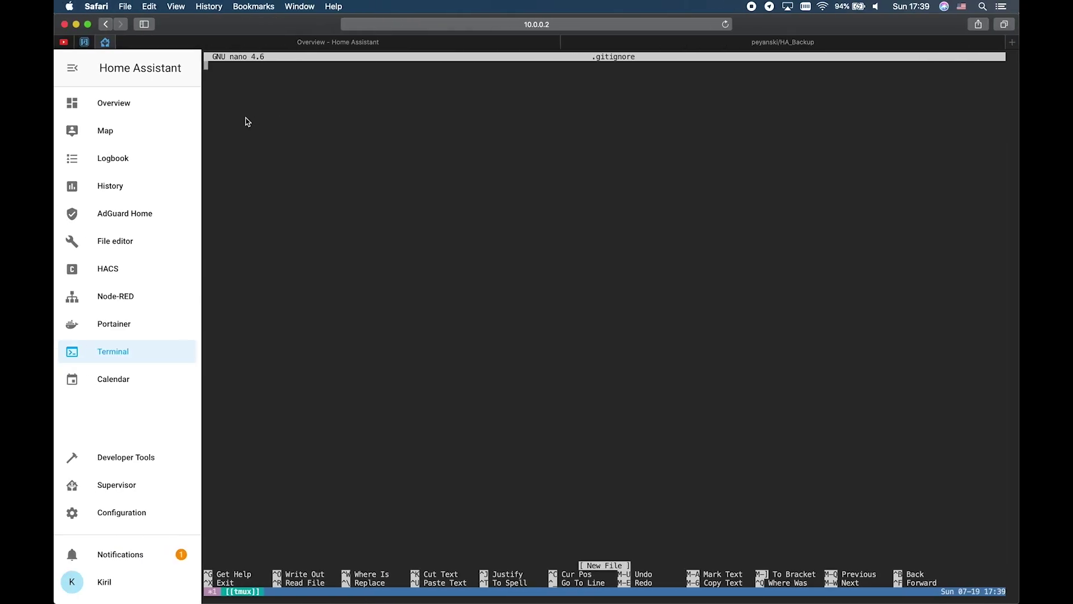
key(super+v)
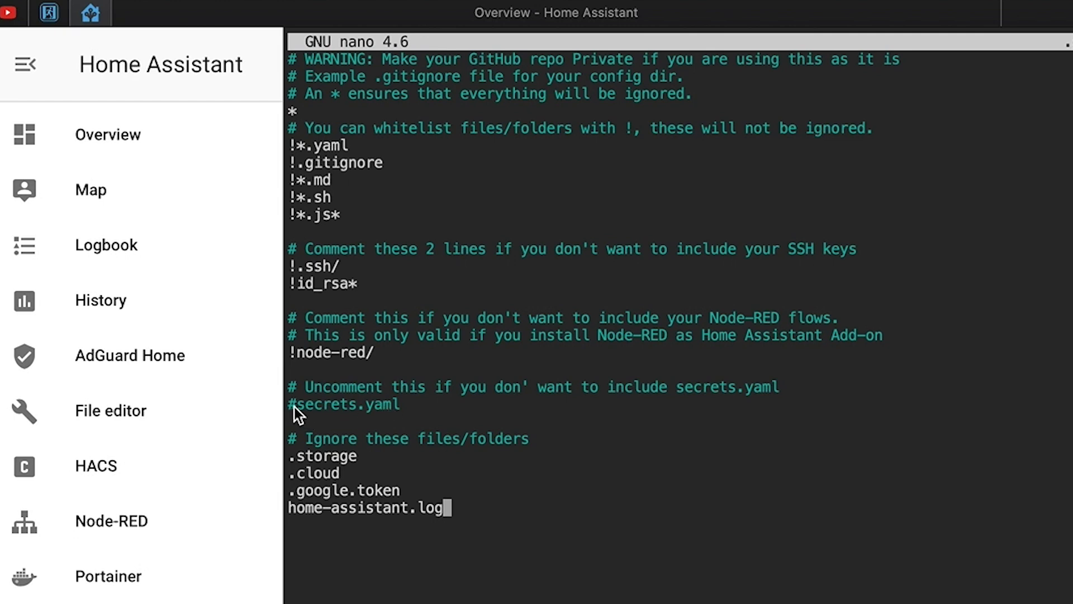
Step: Keep the secrets.yaml line commented out with # and exit nano to the save prompt
key(Up)
key(Up)
key(Up)
key(Up)
key(Up)
key(Up)
key(Left)
key(Left)
key(Left)
key(Left)
key(Left)
key(Left)
key(Left)
key(Left)
key(Left)
key(Left)
key(Left)
key(Left)
key(BackSpace)
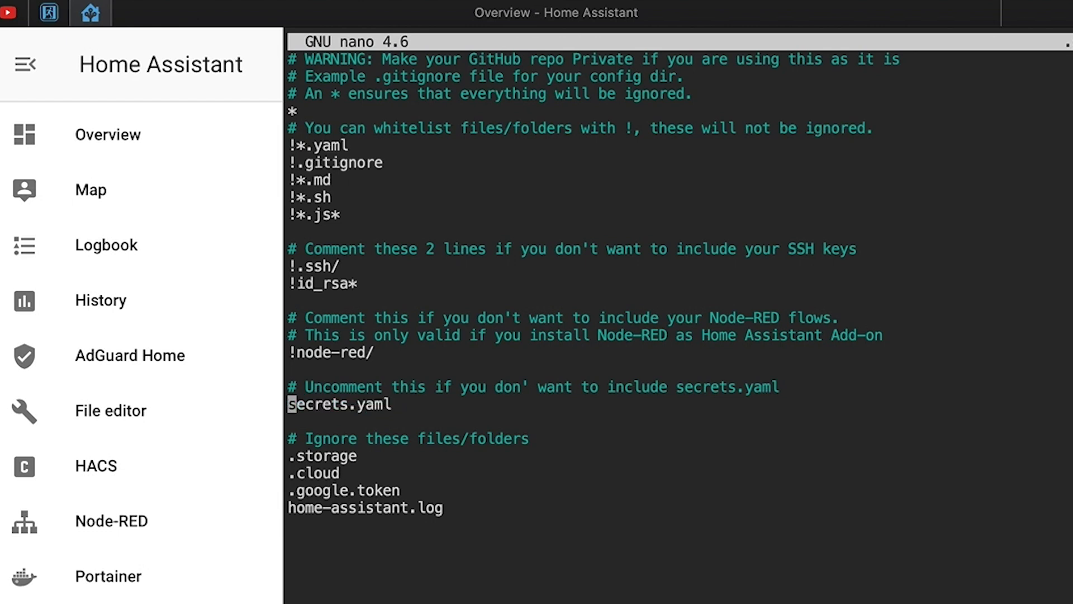
text(#)
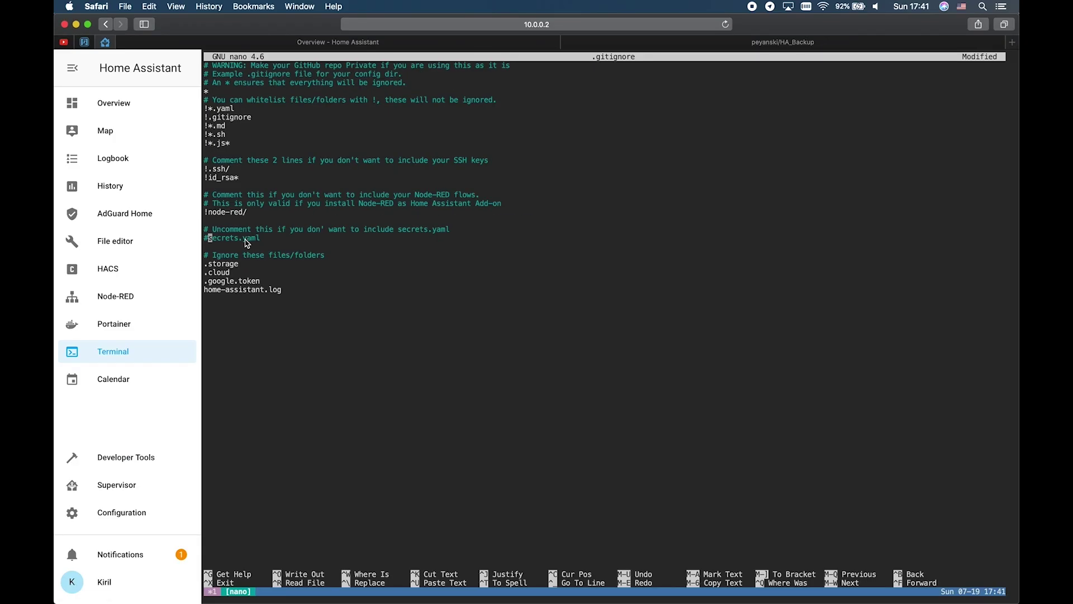
key(ctrl+x)
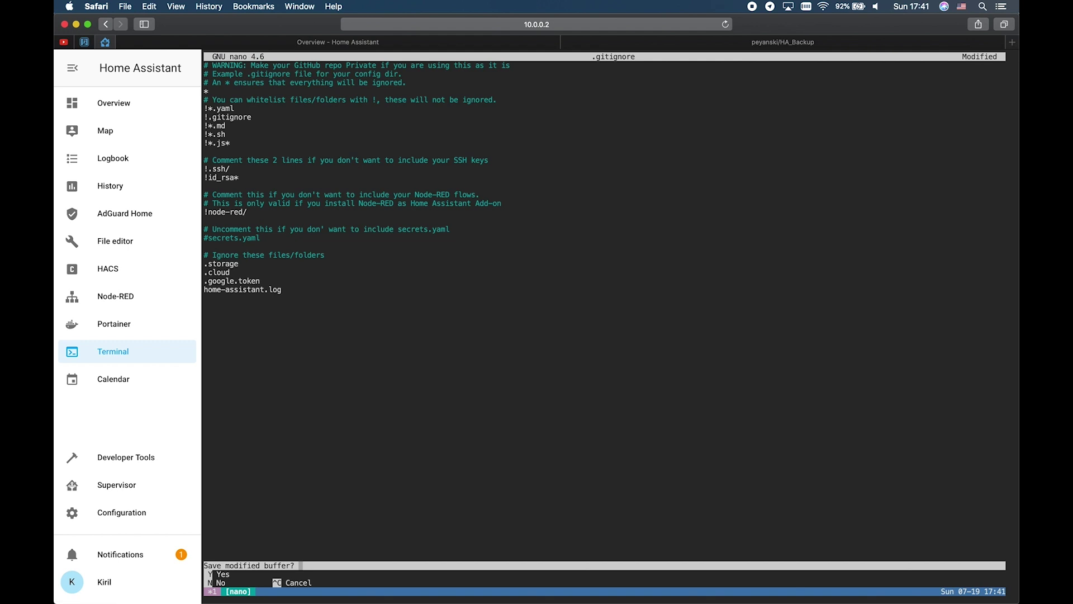
Step: Save the .gitignore and initialize a Git repository in /config with git init
key(y)
key(Return)
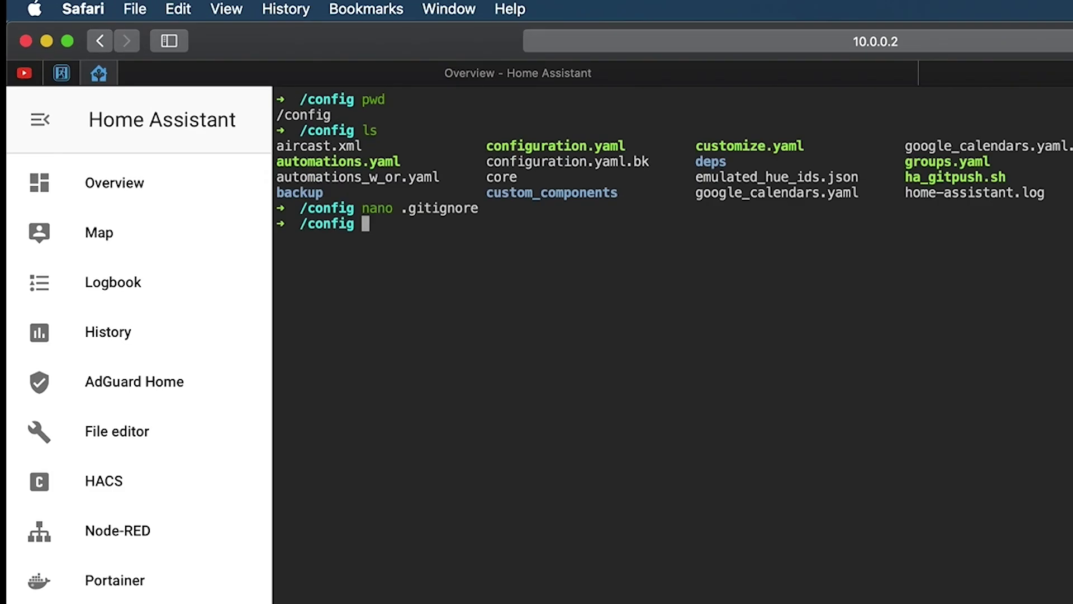
text(git init)
key(Return)
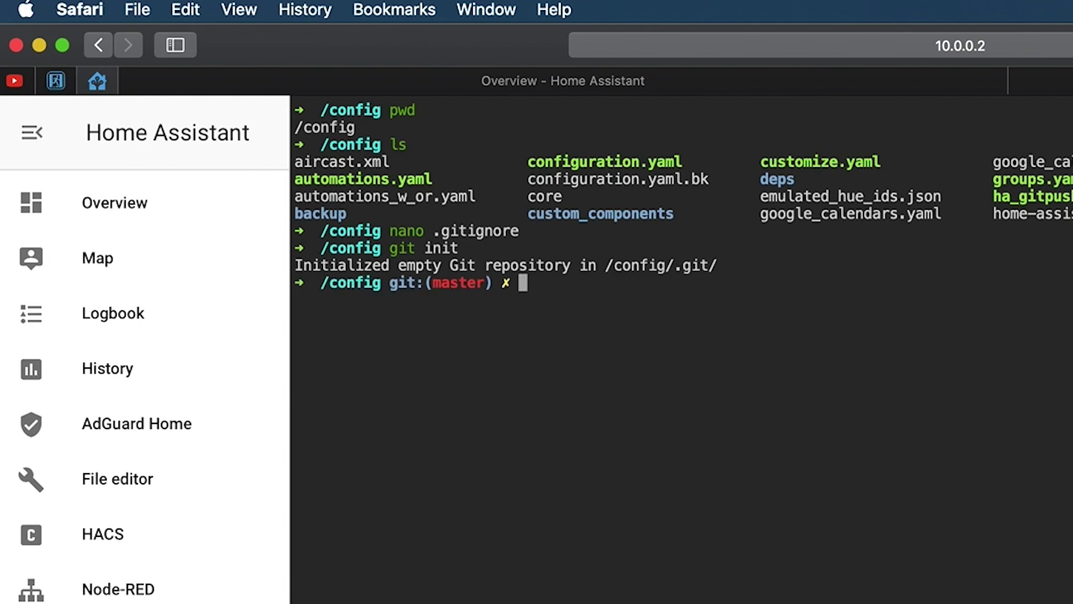
Step: Stage all config files and commit them as "first commit" (23 files)
text(git )
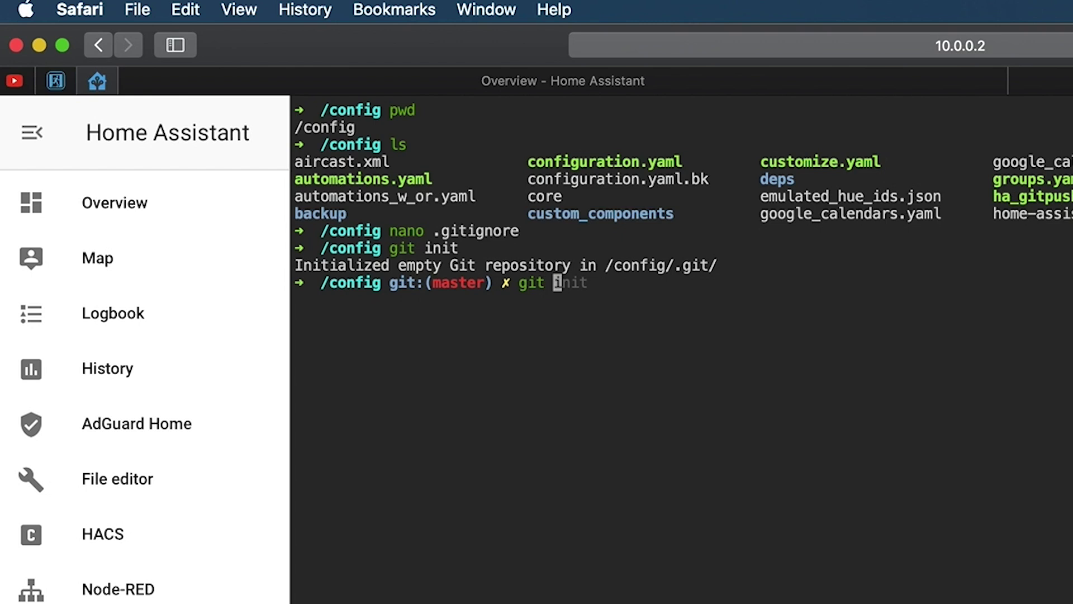
text(add .)
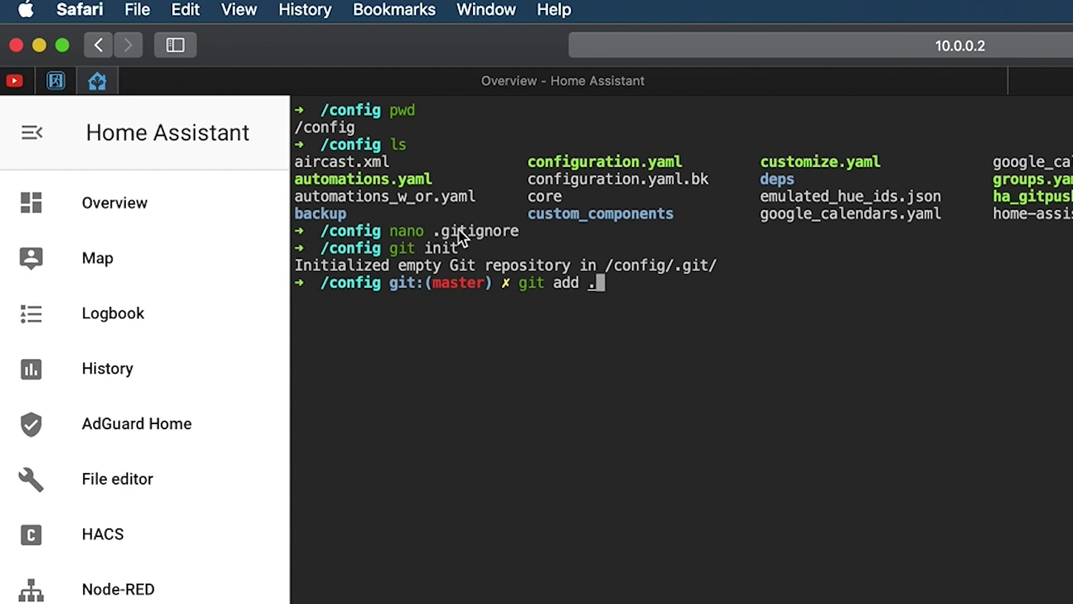
key(Return)
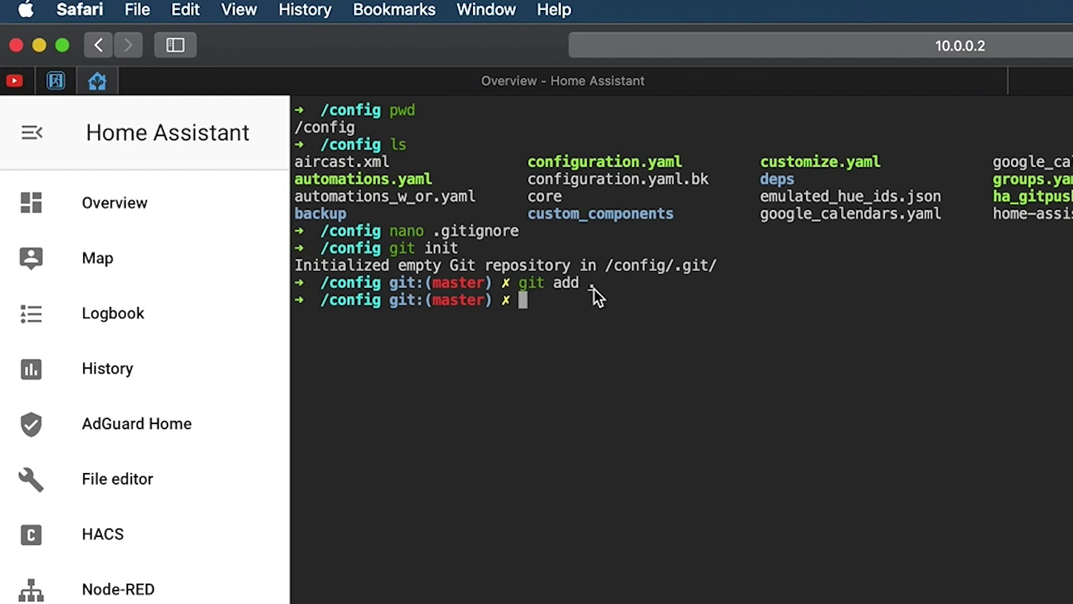
text(git commit -m )
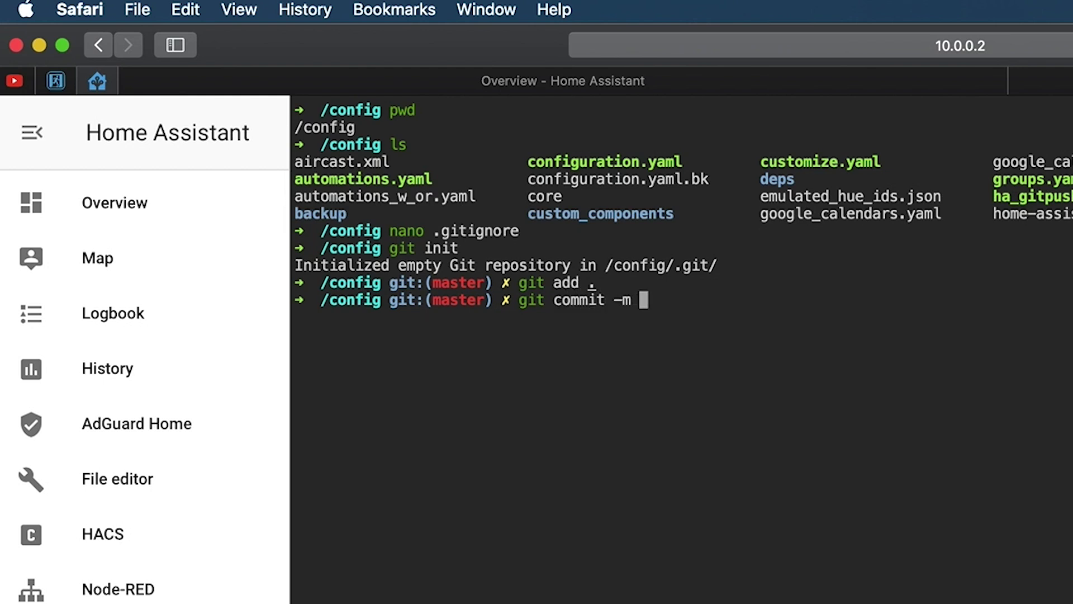
text("first commit)
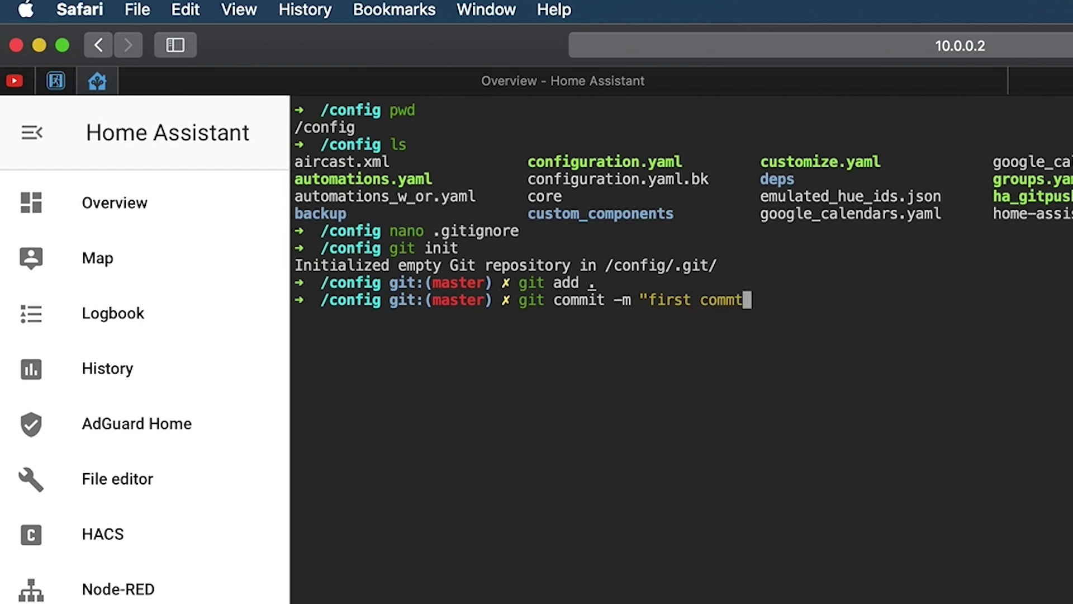
text(")
key(Return)
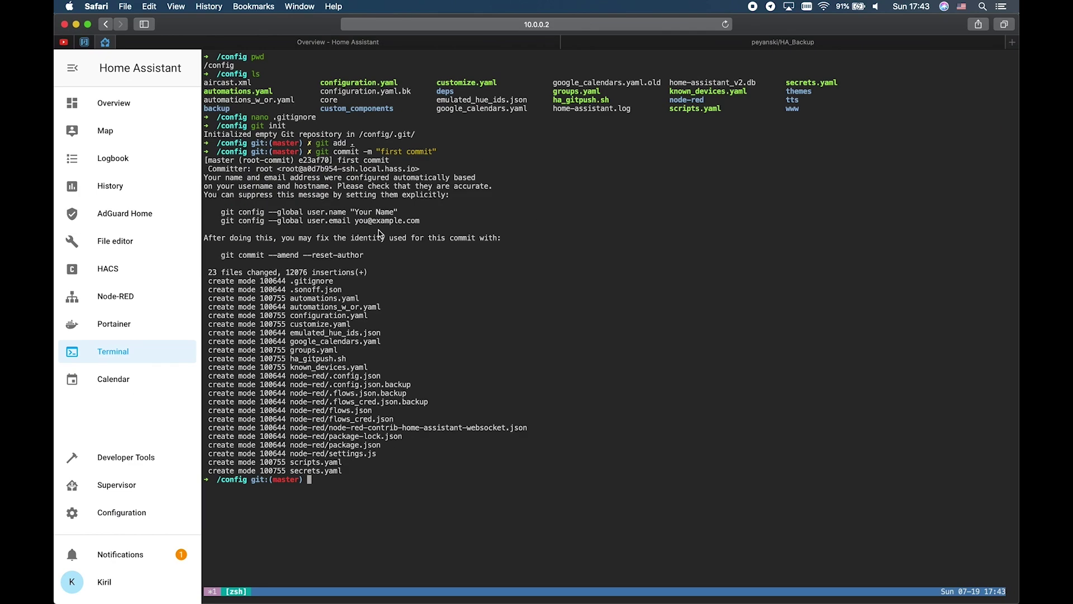
Step: Add the HA_Backup GitHub repository as remote origin using the quick-setup git remote add command
click(726, 46)
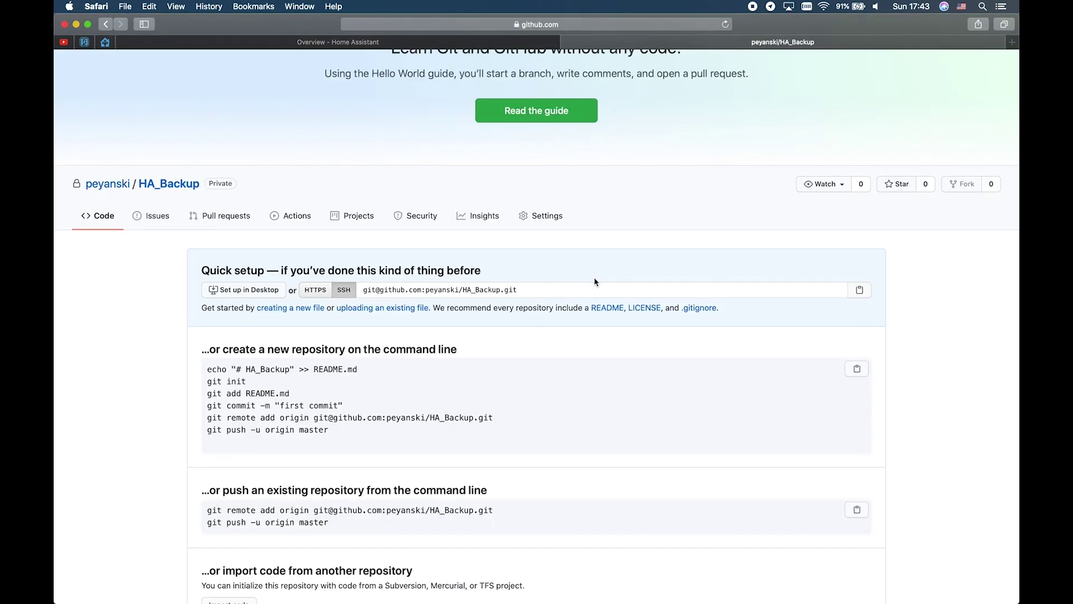
drag(494, 417, 205, 418)
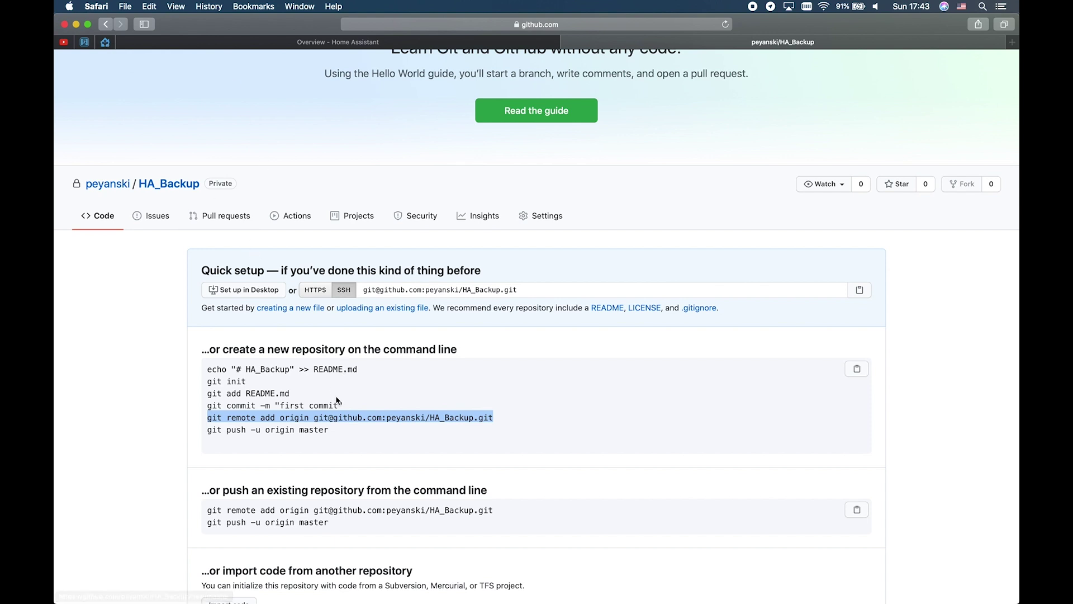
click(105, 43)
key(super+v)
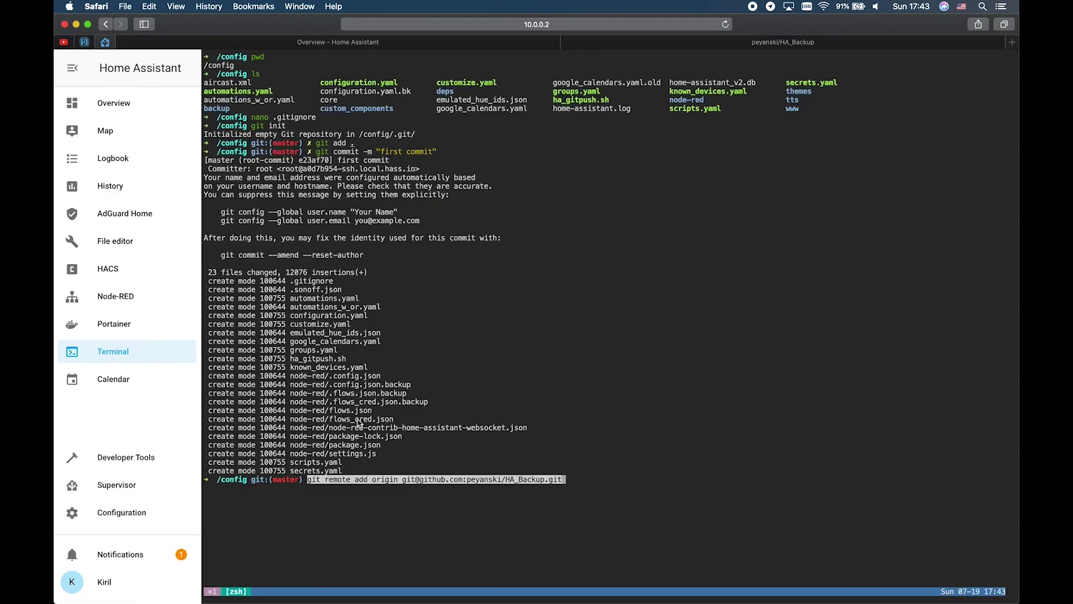
key(Return)
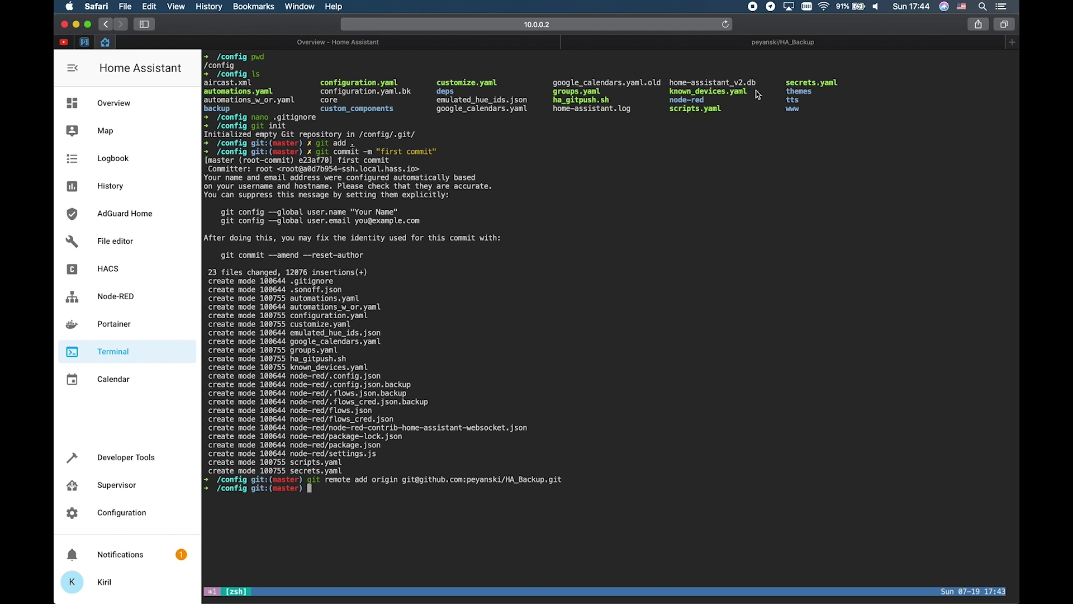
Step: Run the quick-setup git push, which fails with publickey permission denied, then create an .ssh folder
click(777, 45)
drag(348, 431, 208, 427)
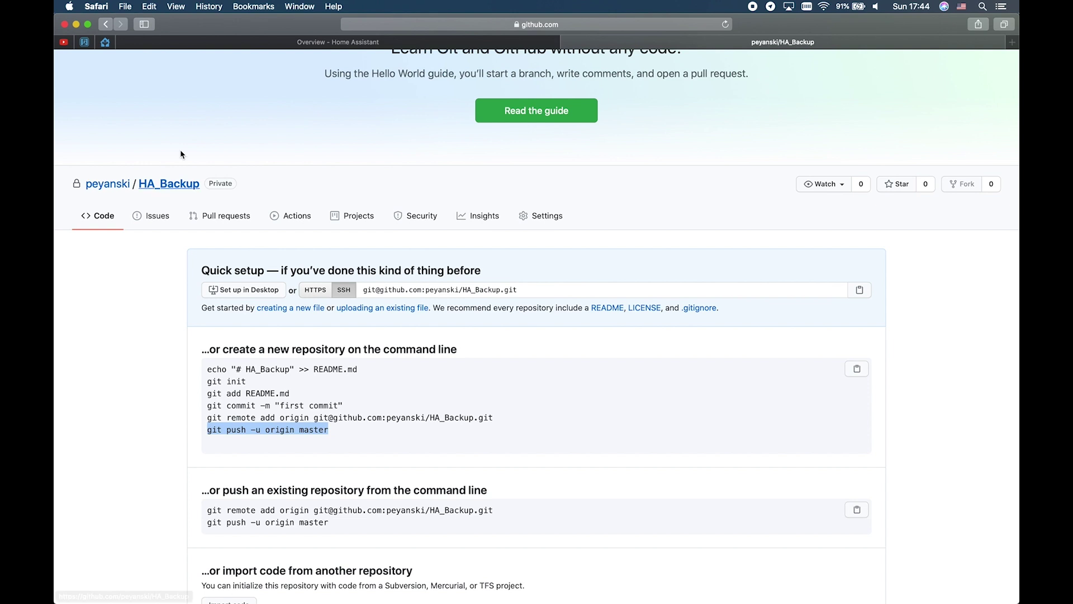
click(105, 41)
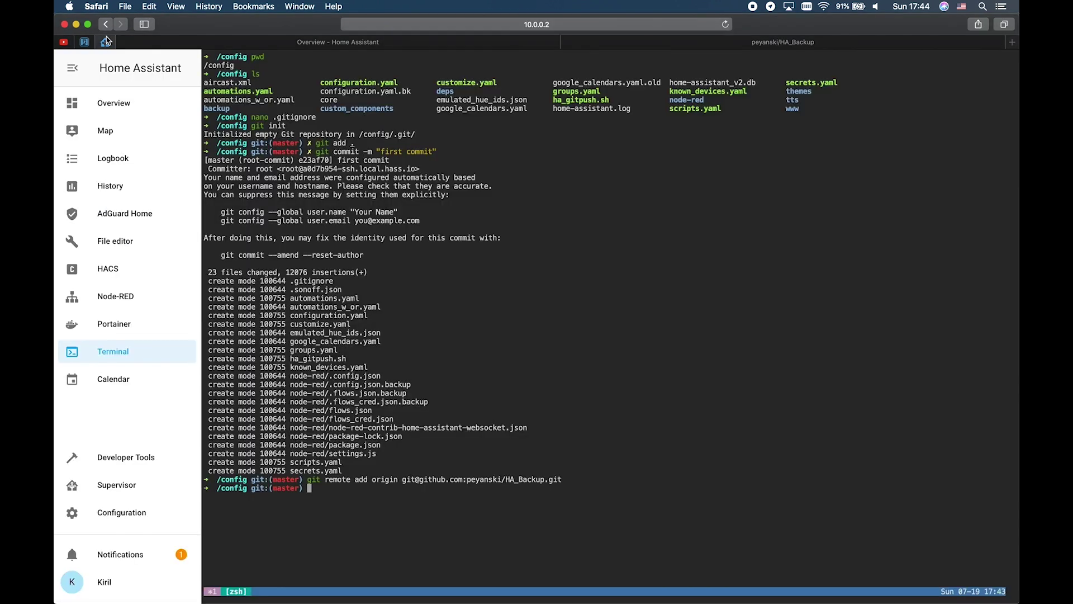
key(super+v)
key(Return)
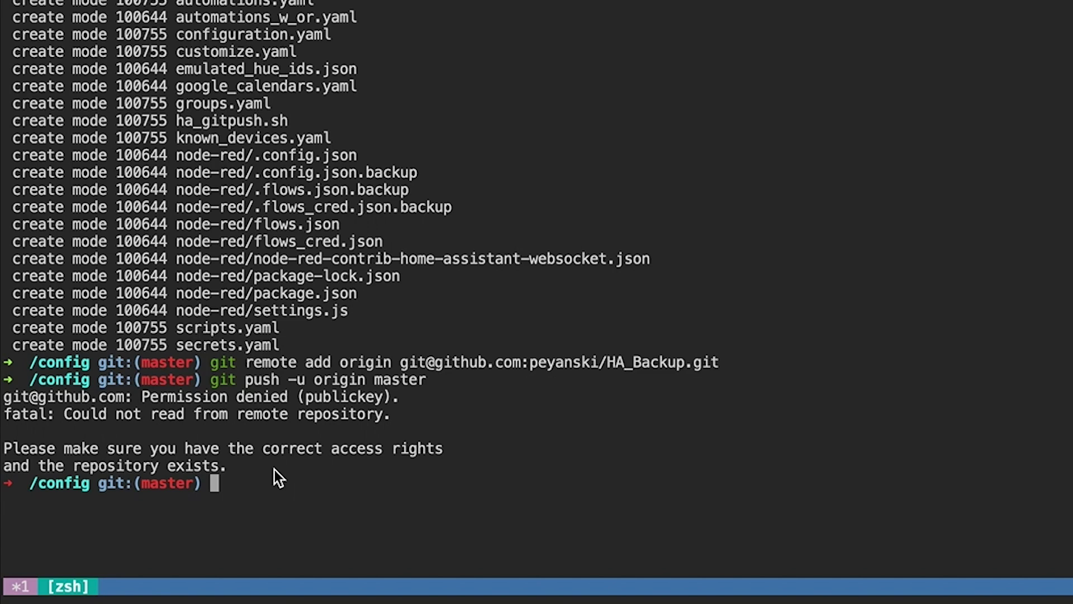
text(mkdir .ssh)
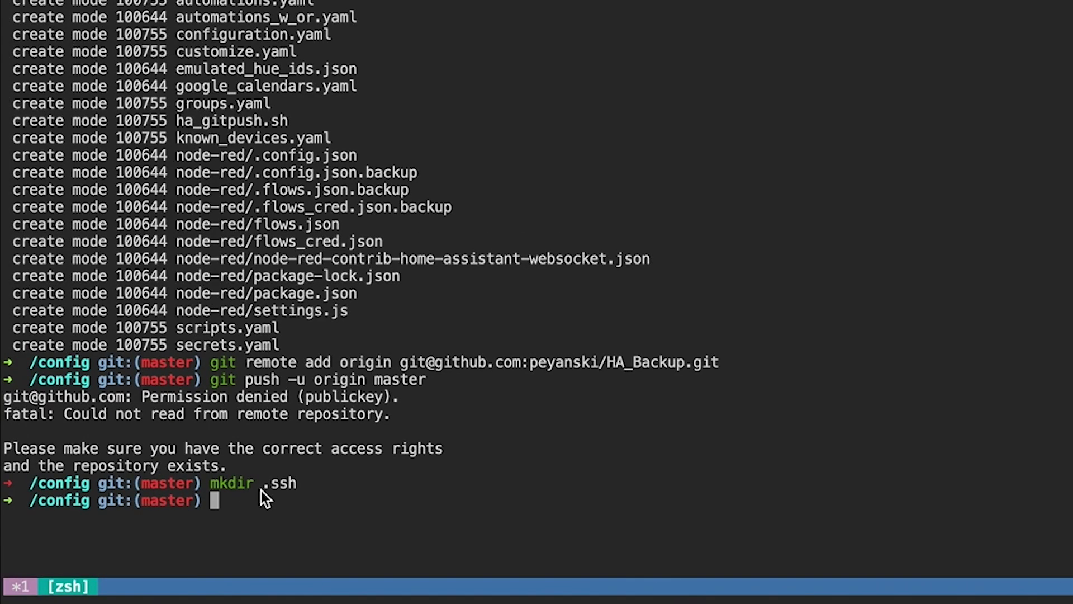
Step: Generate a 4096-bit RSA key pair with ssh-keygen, saved as .ssh/id_rsa without a passphrase
key(super+v)
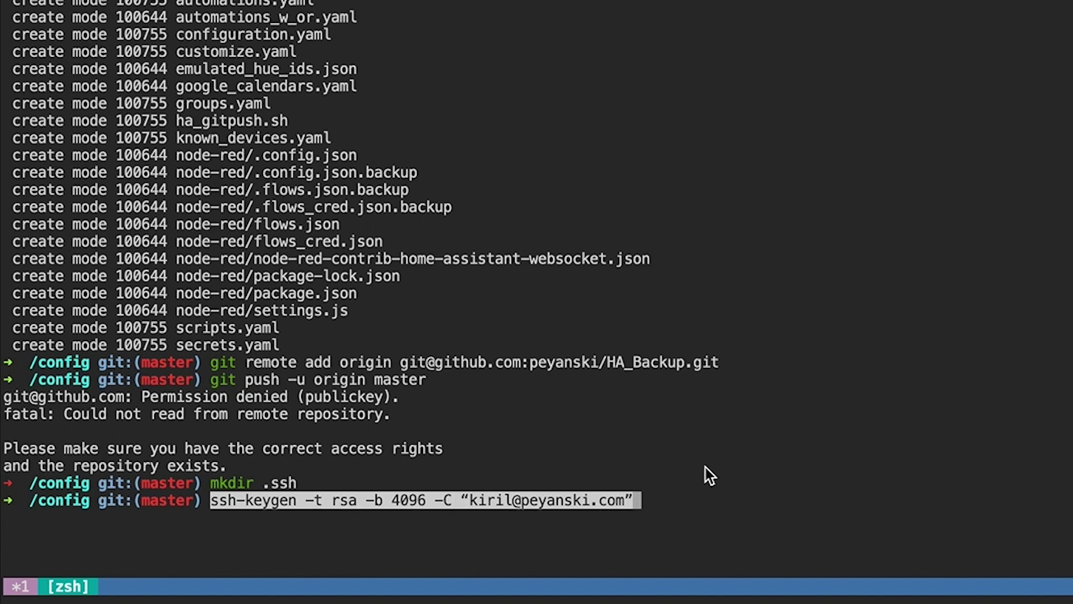
key(Return)
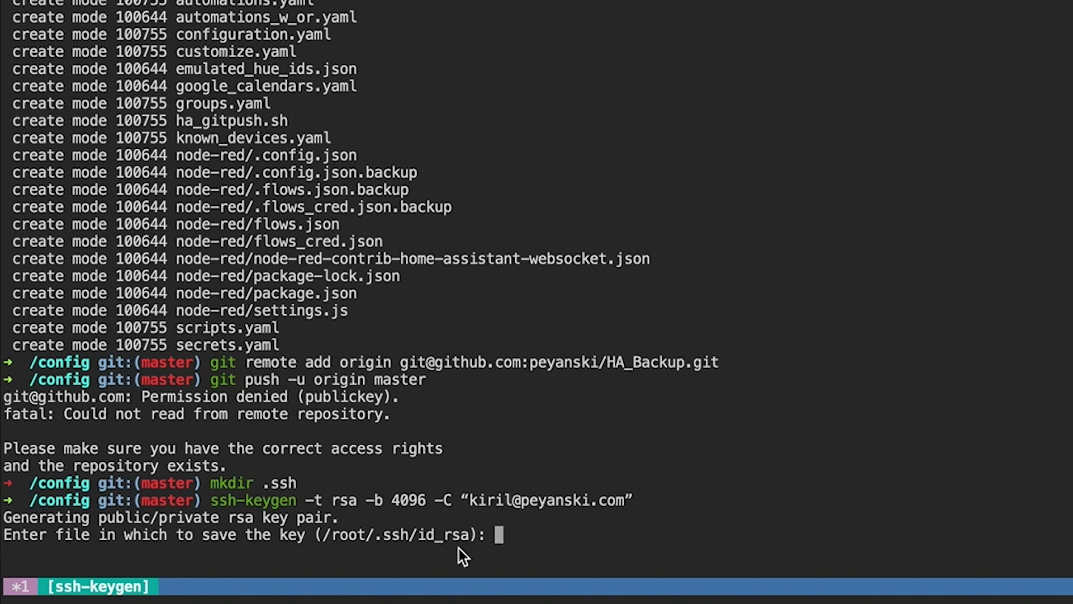
text(ssh/id_rsa)
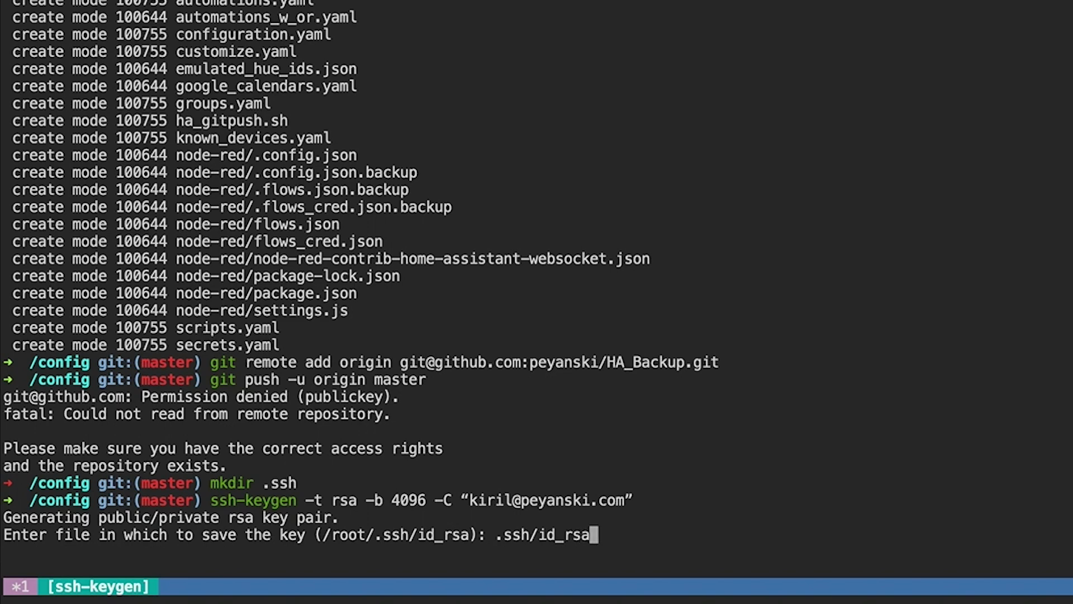
key(Return)
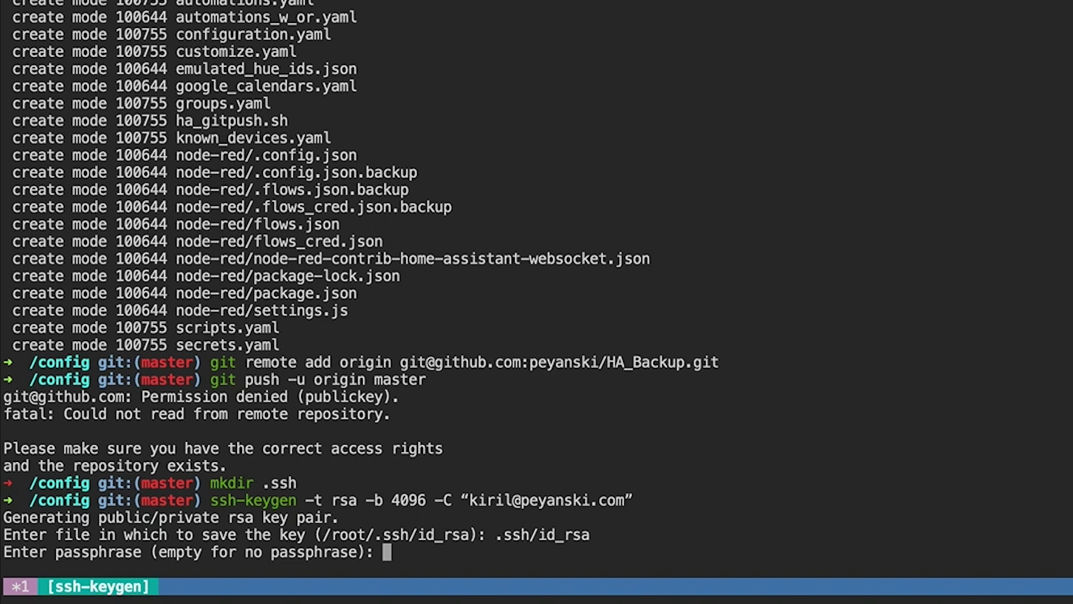
key(Return)
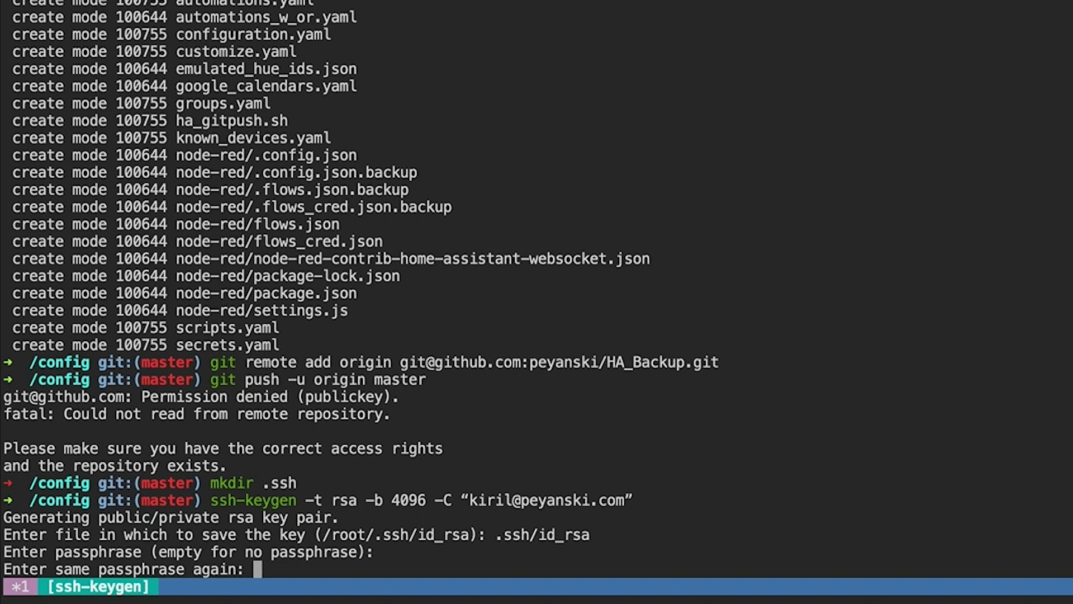
key(Return)
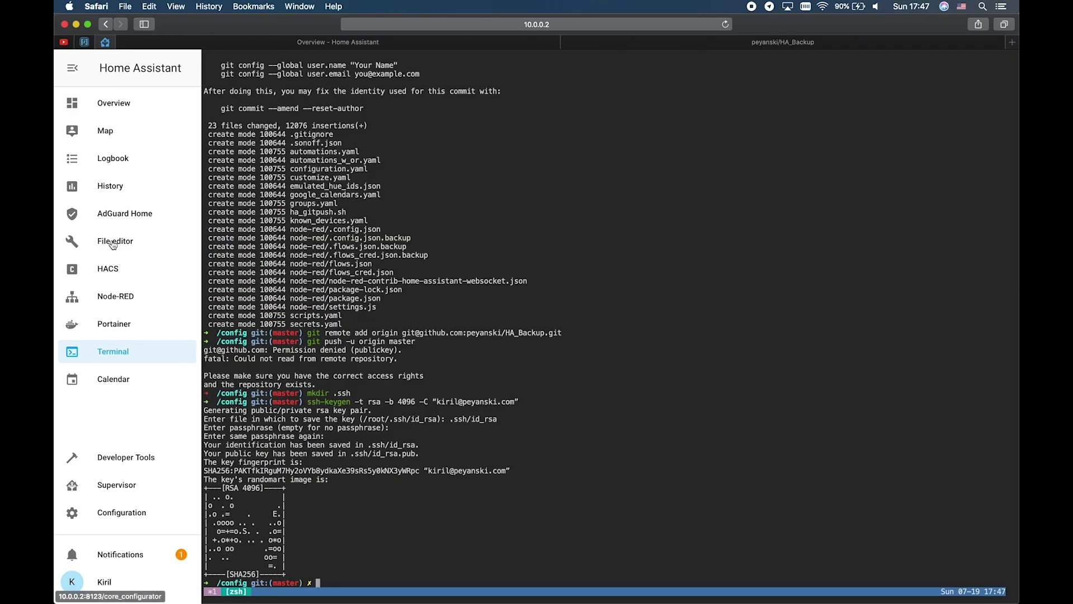
Step: Open the File editor in a new tab and browse into the .ssh folder
right_click(117, 244)
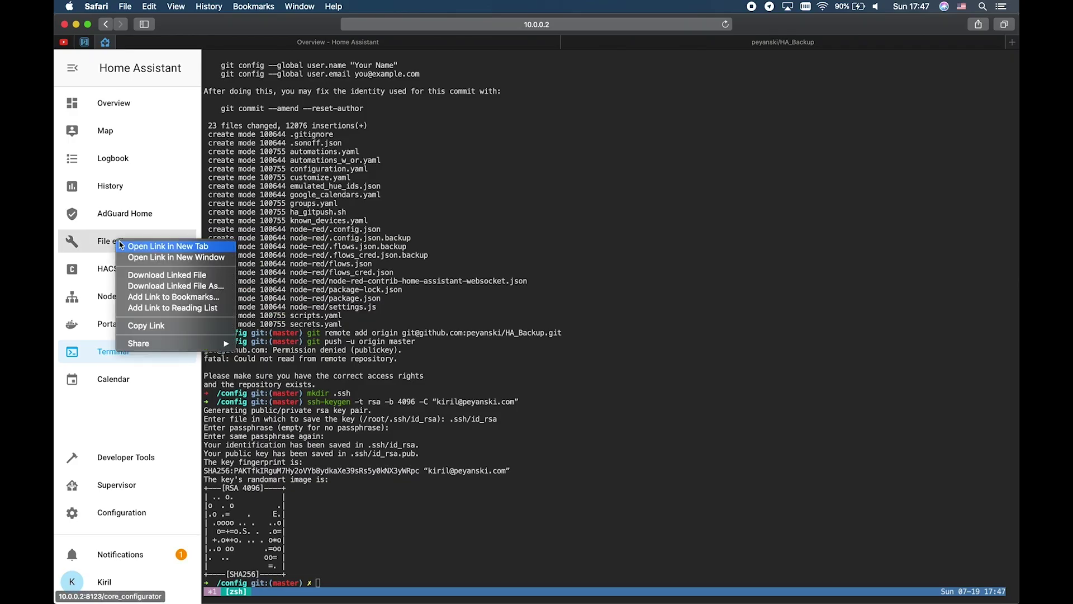
click(162, 247)
click(573, 44)
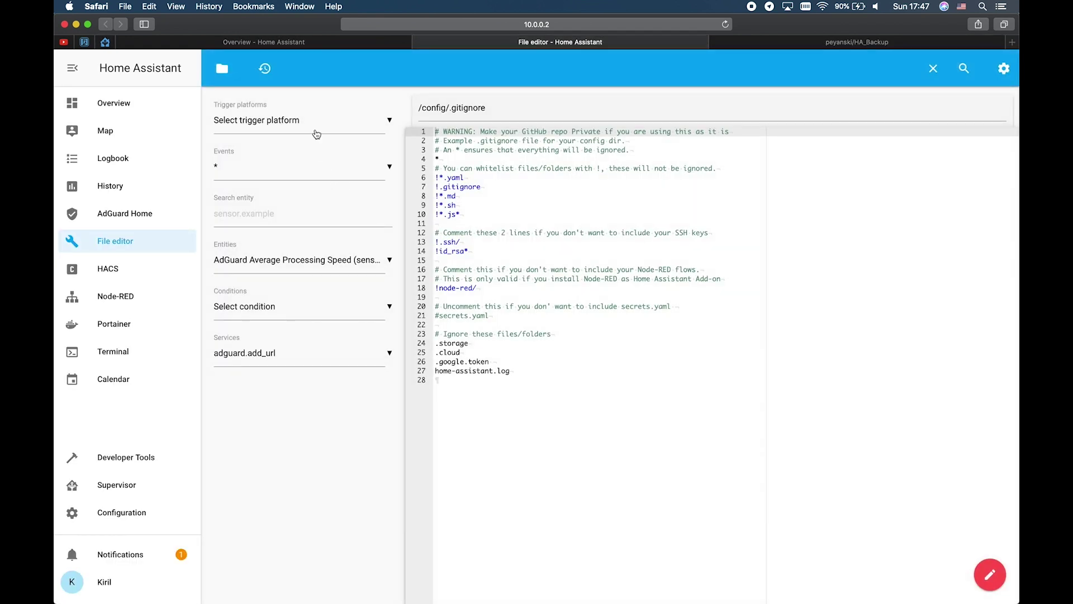
click(222, 68)
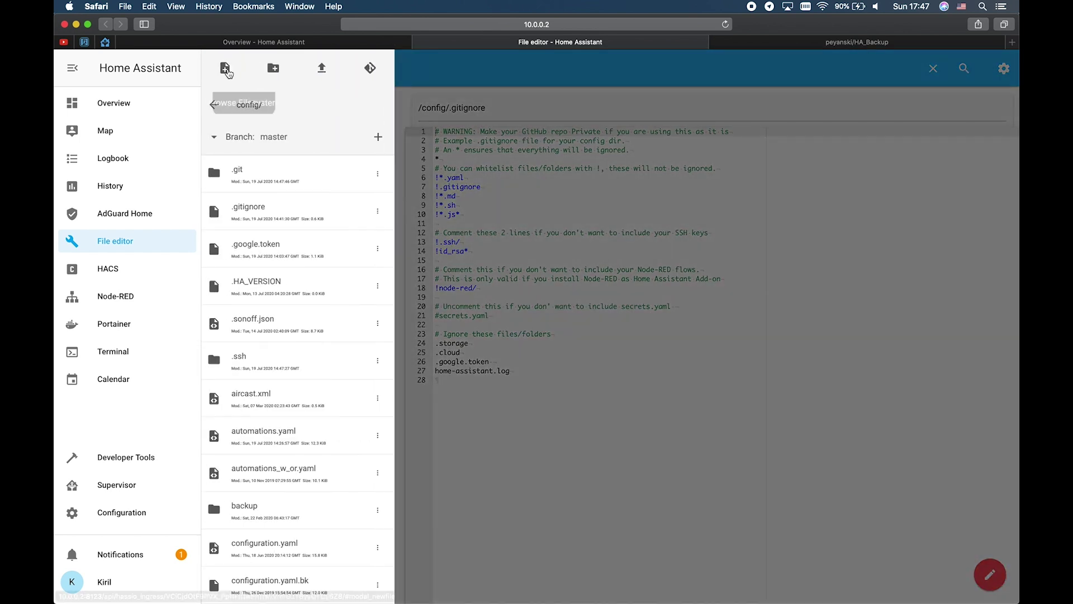
click(249, 360)
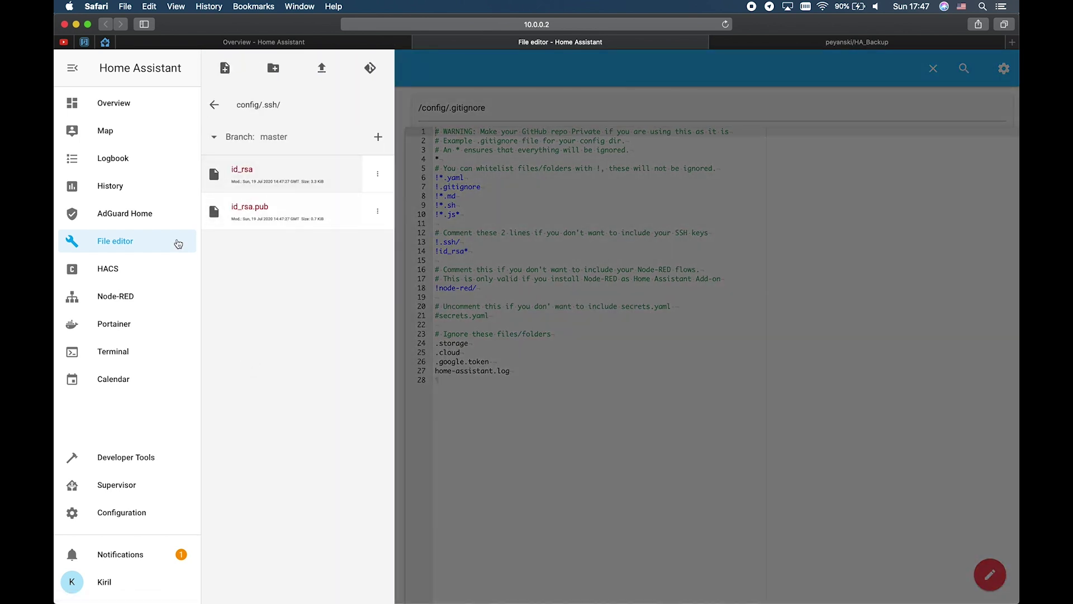
Step: Print the public key in the terminal with cat .ssh/id_rsa.pub and select it
click(290, 48)
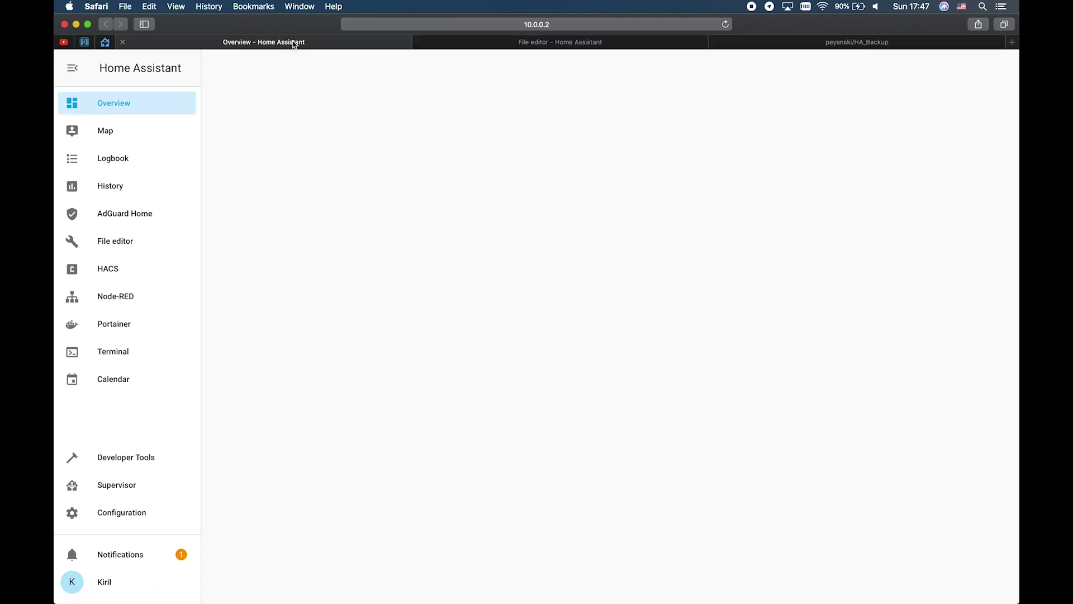
click(105, 43)
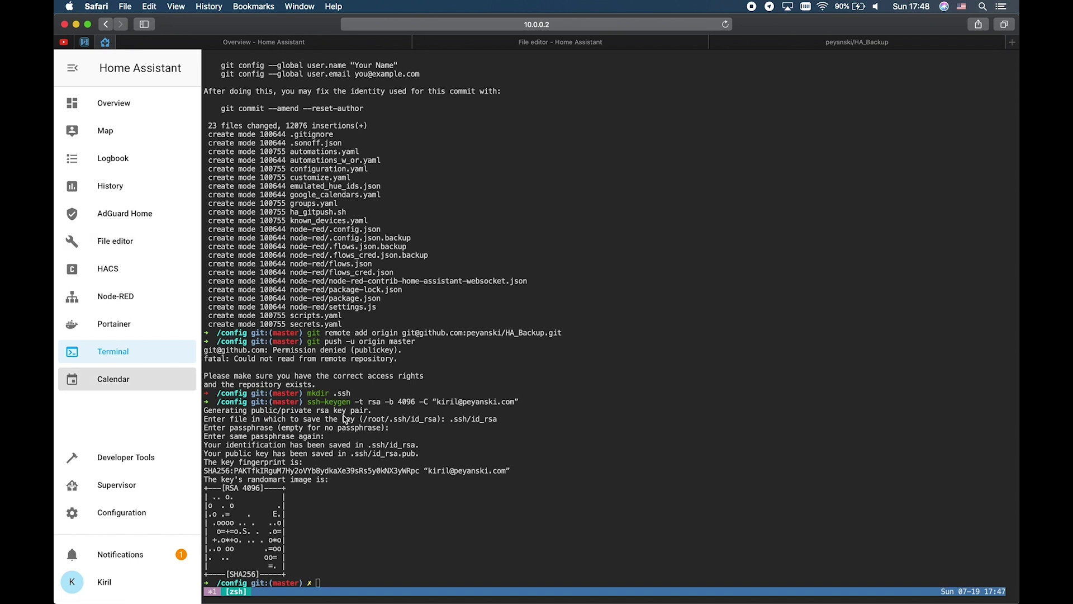
click(400, 515)
text(cat)
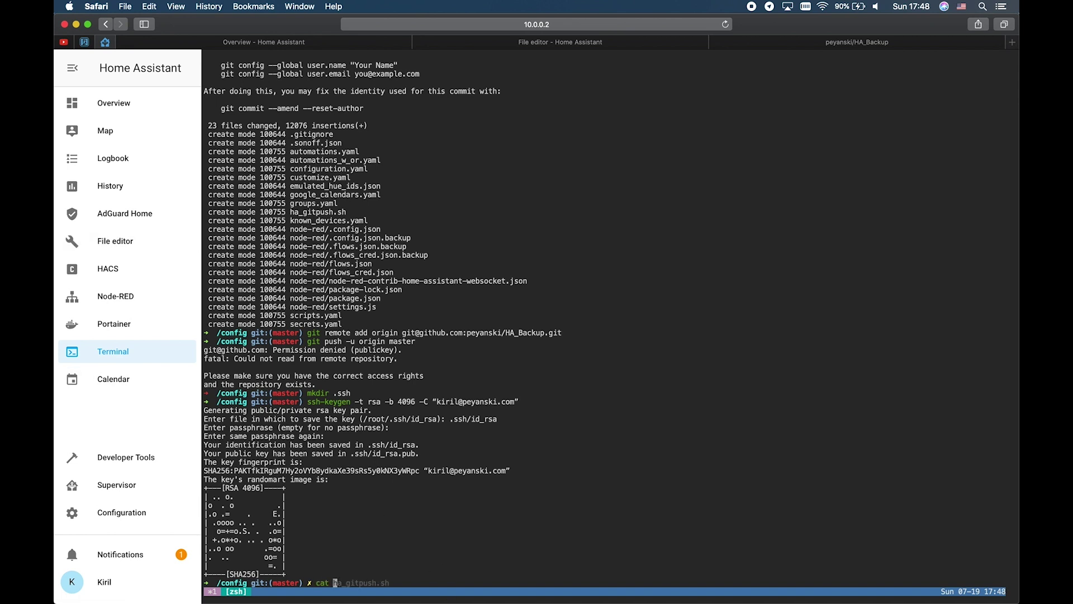
text( ..)
text(ssh)
text(/id_rsa.pub)
key(Return)
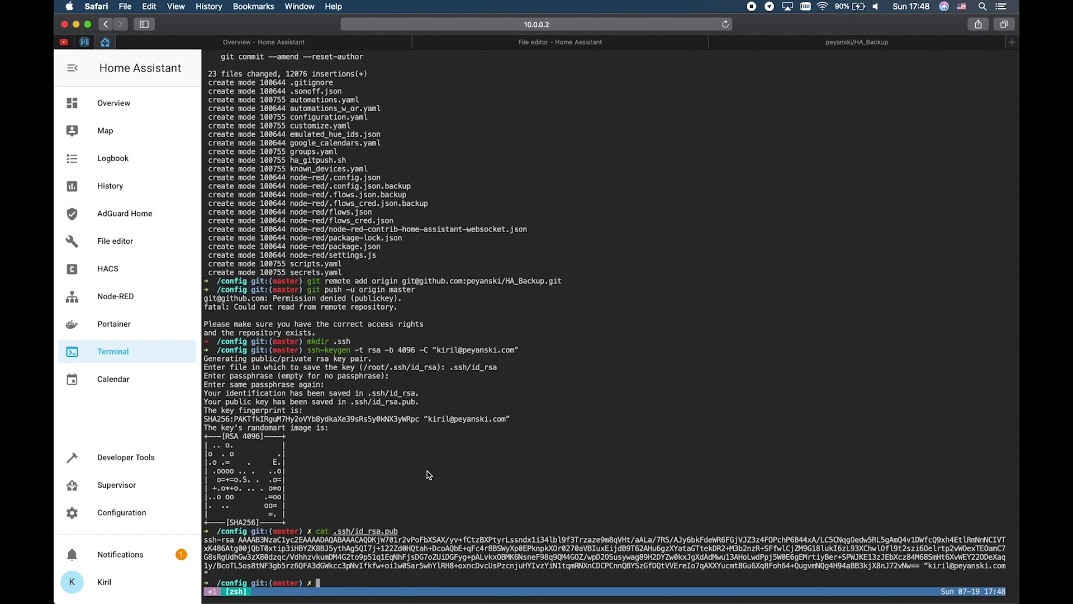
drag(216, 570, 204, 540)
Step: Open id_rsa.pub in the File editor and select the whole public key
click(569, 49)
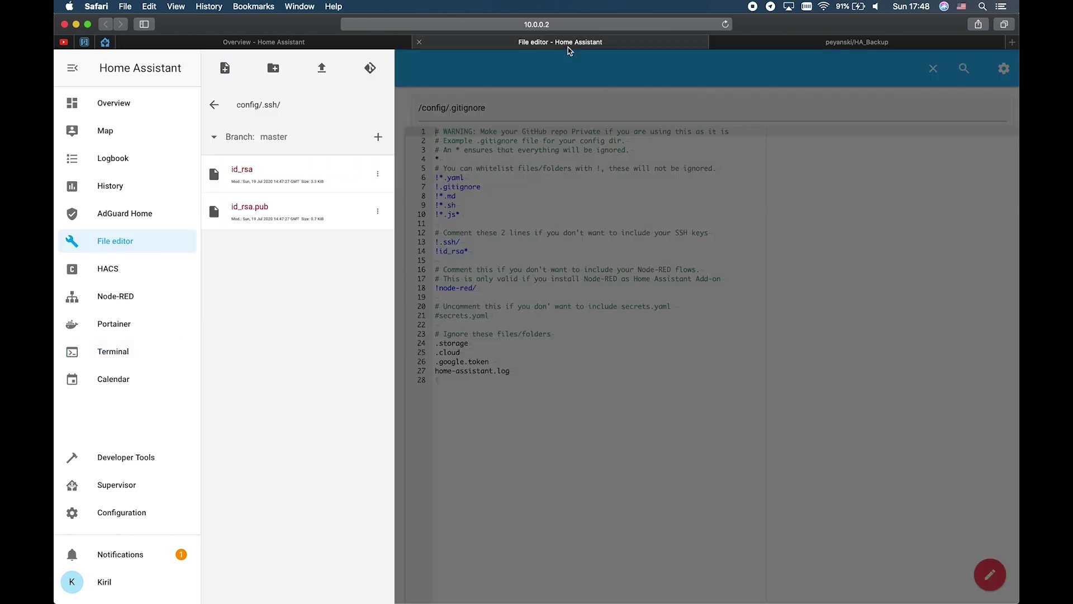
click(285, 213)
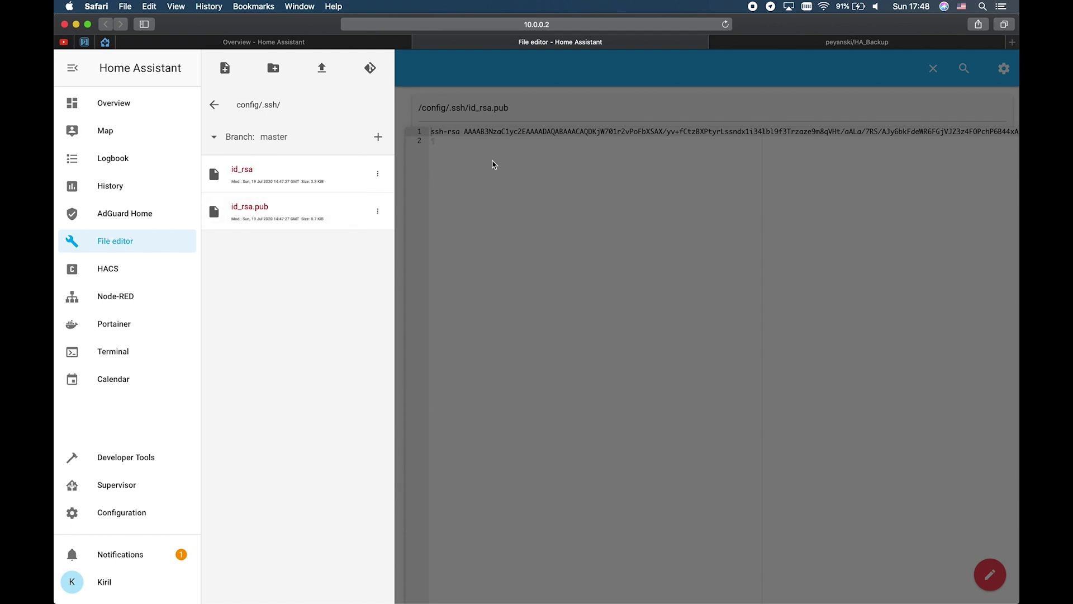
click(495, 164)
key(super+a)
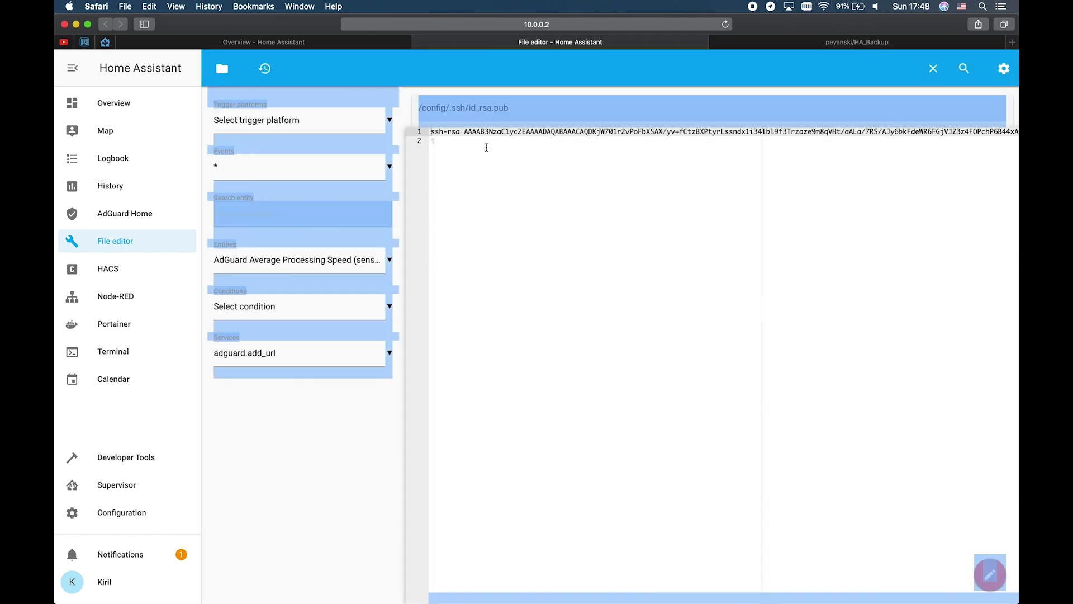
click(486, 147)
key(super+a)
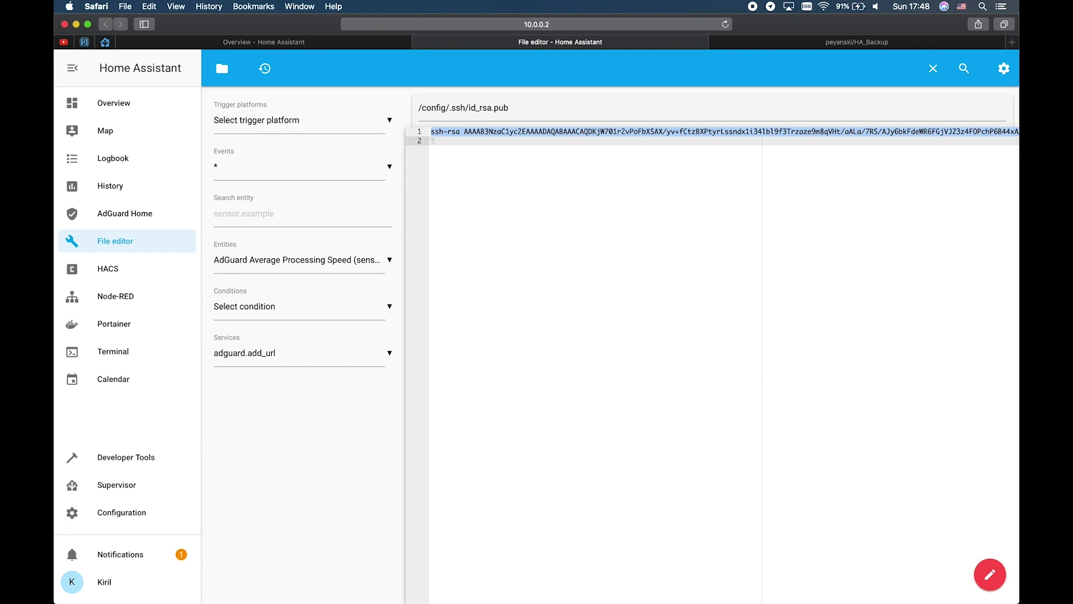
click(819, 44)
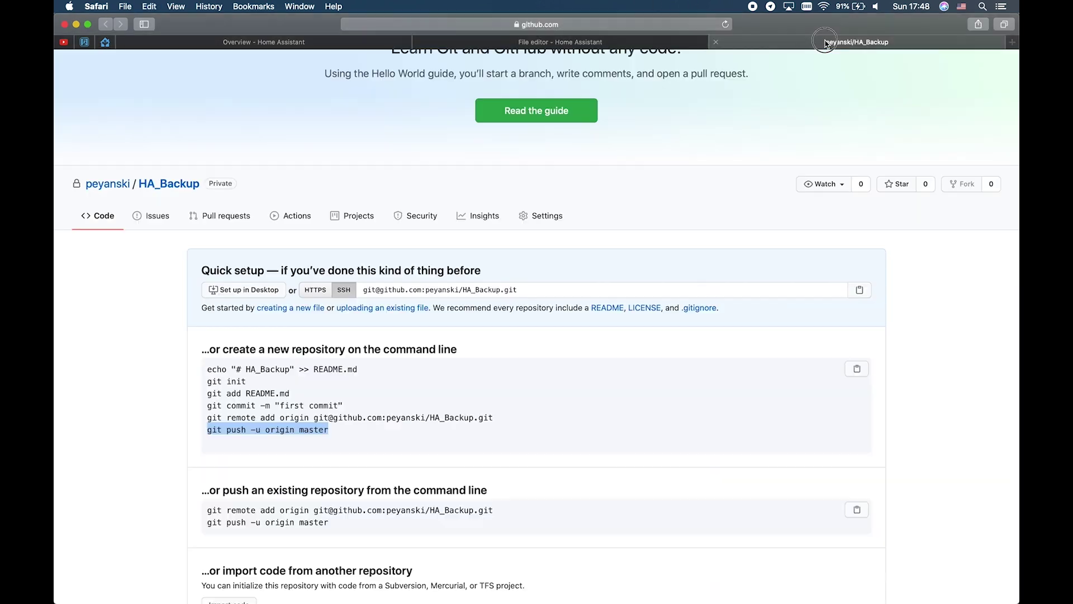
Step: Go to the GitHub account's SSH and GPG keys settings
scroll(781, 174, down, 1)
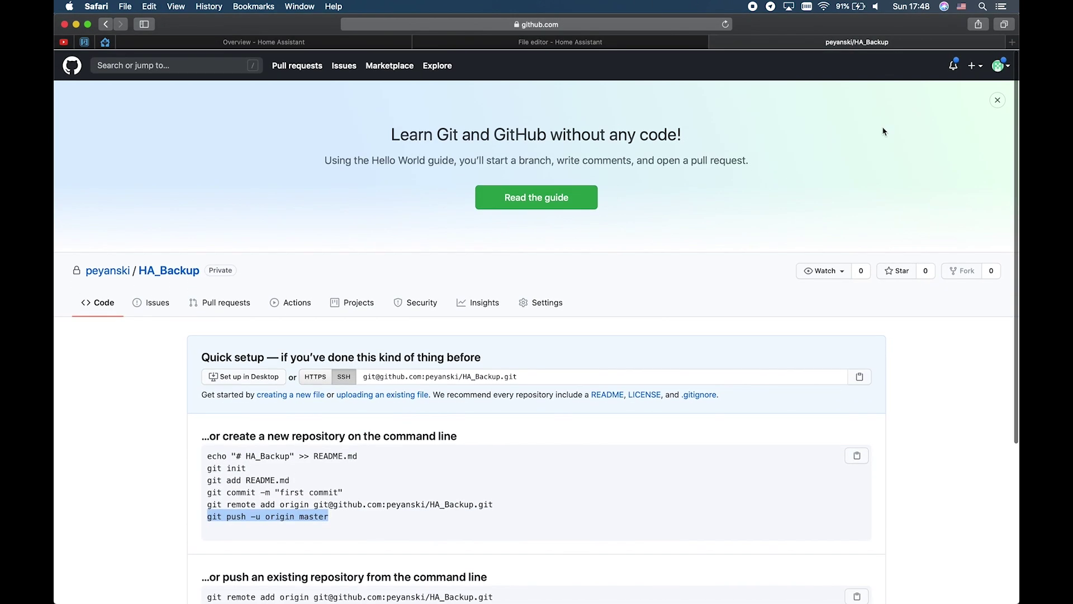
click(976, 66)
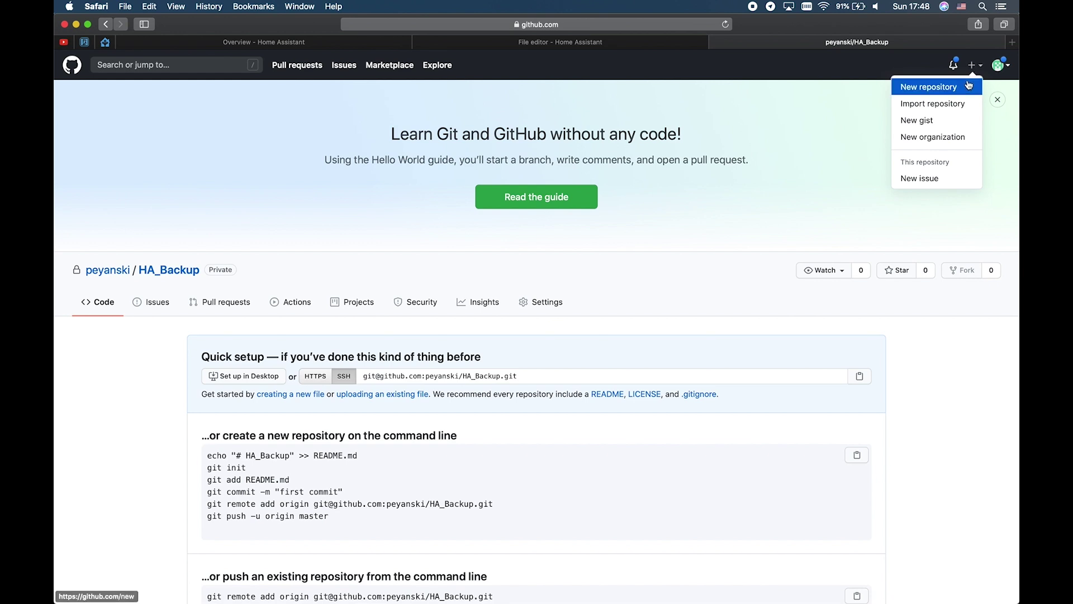
click(1004, 68)
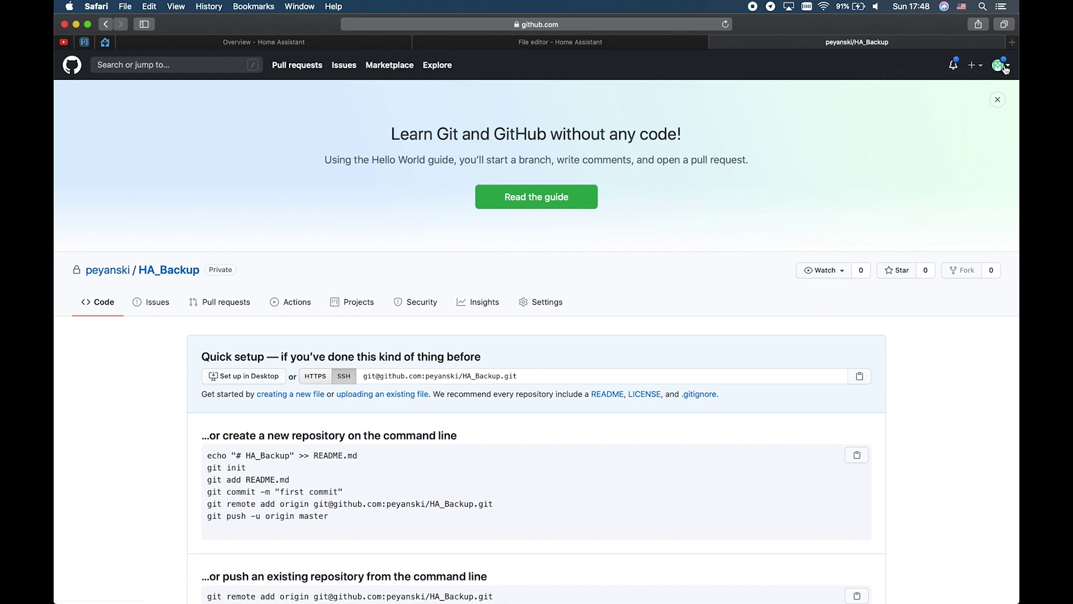
click(1004, 68)
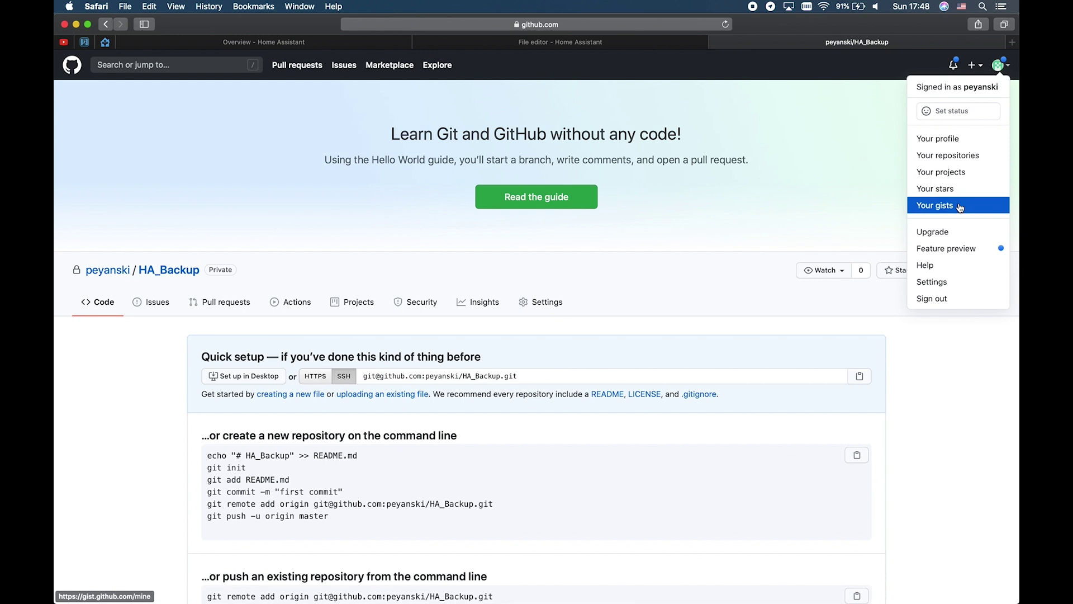
click(950, 280)
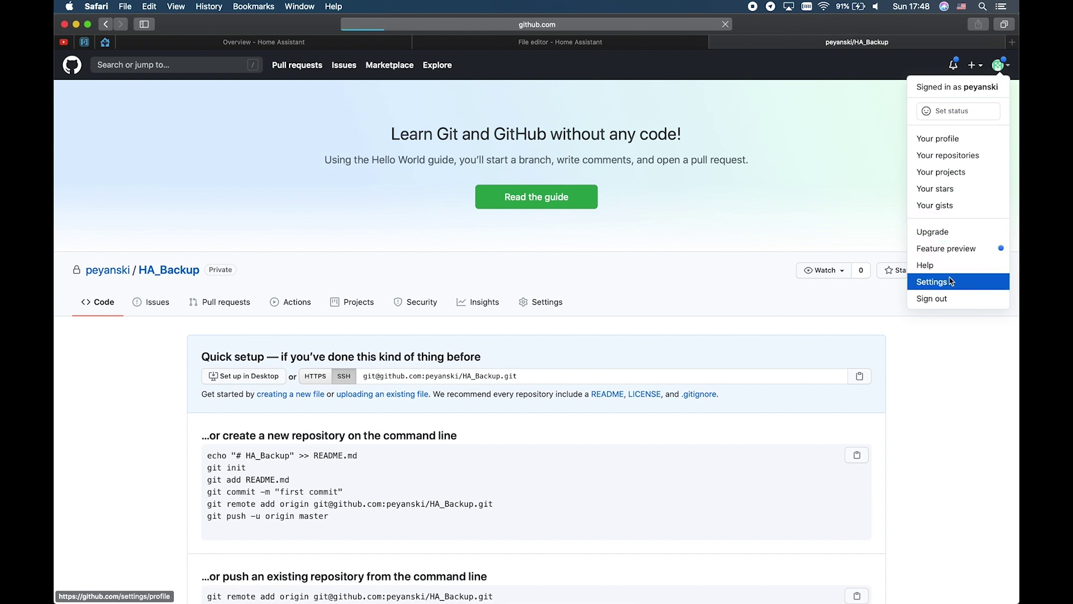
click(307, 306)
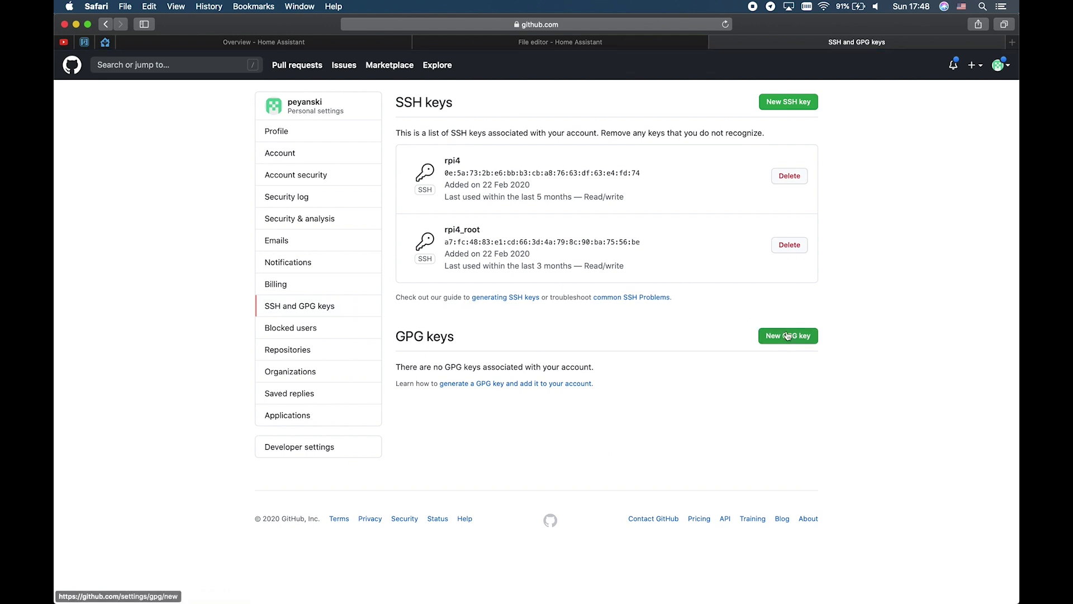
Step: Add a new SSH key titled HA_KEY using the pasted public key
click(794, 106)
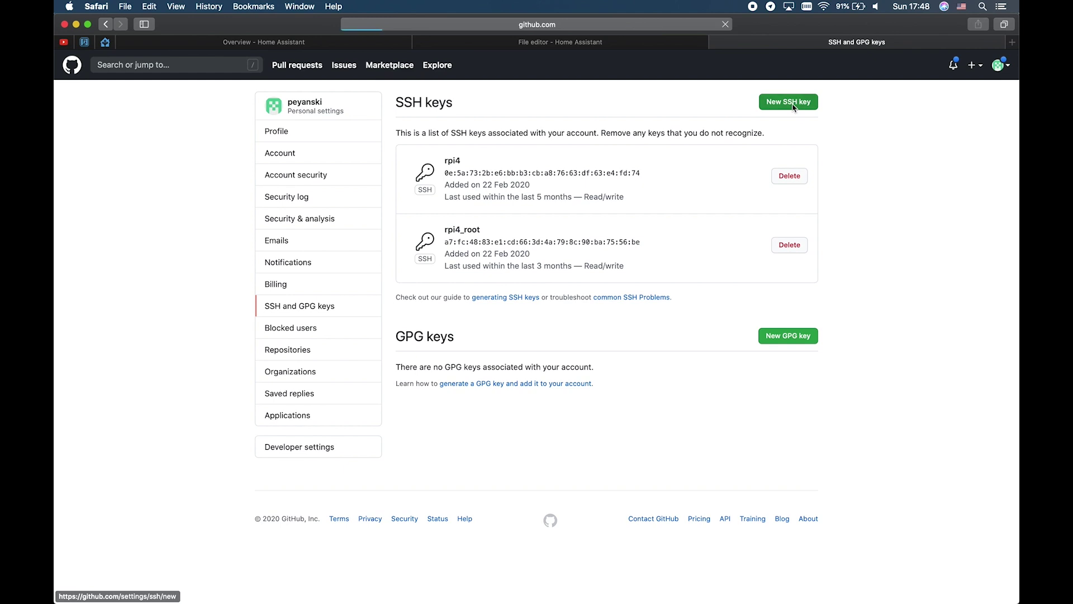
click(479, 154)
text(HA_)
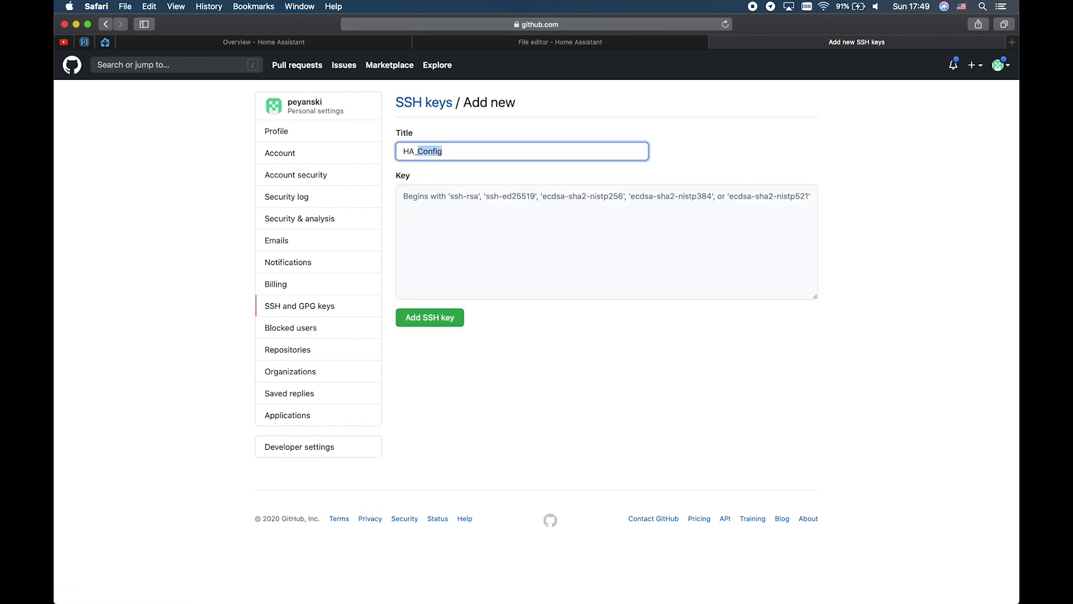
text(KEY)
click(476, 218)
key(cmd+v)
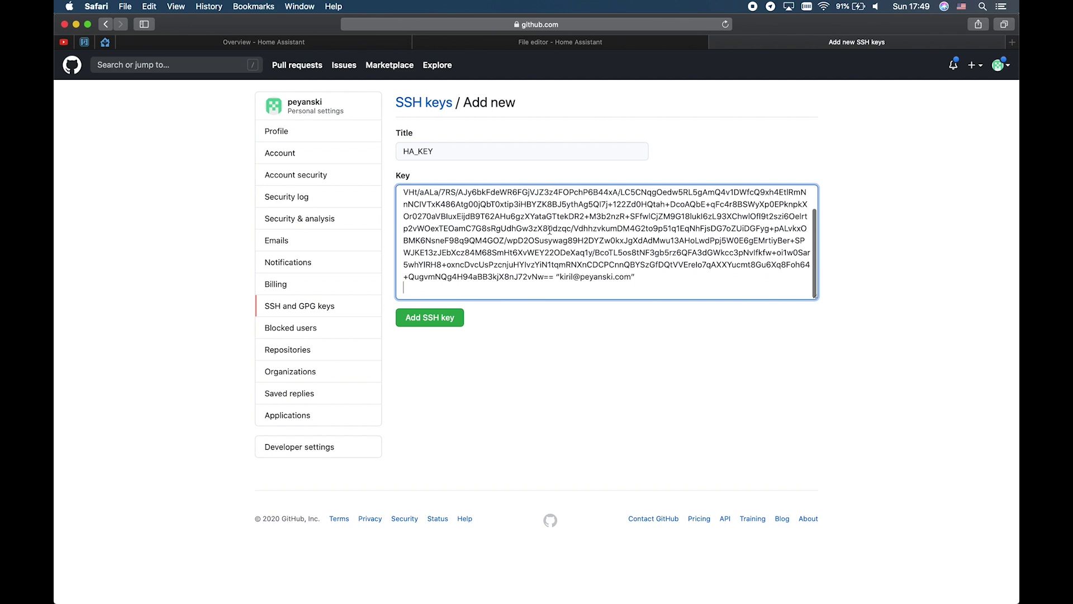
click(436, 328)
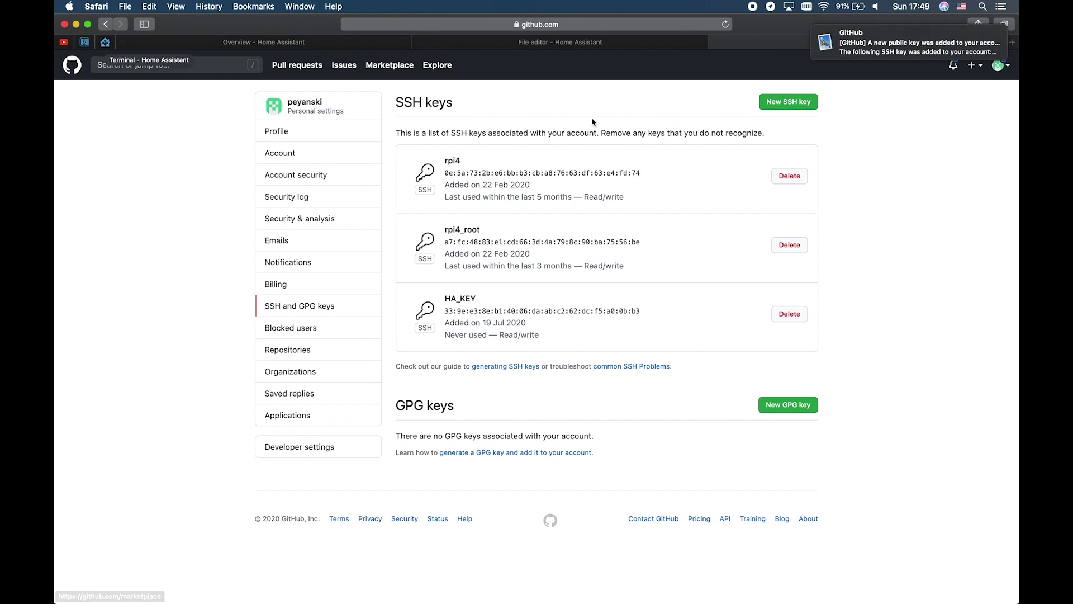
mouse_move(829, 33)
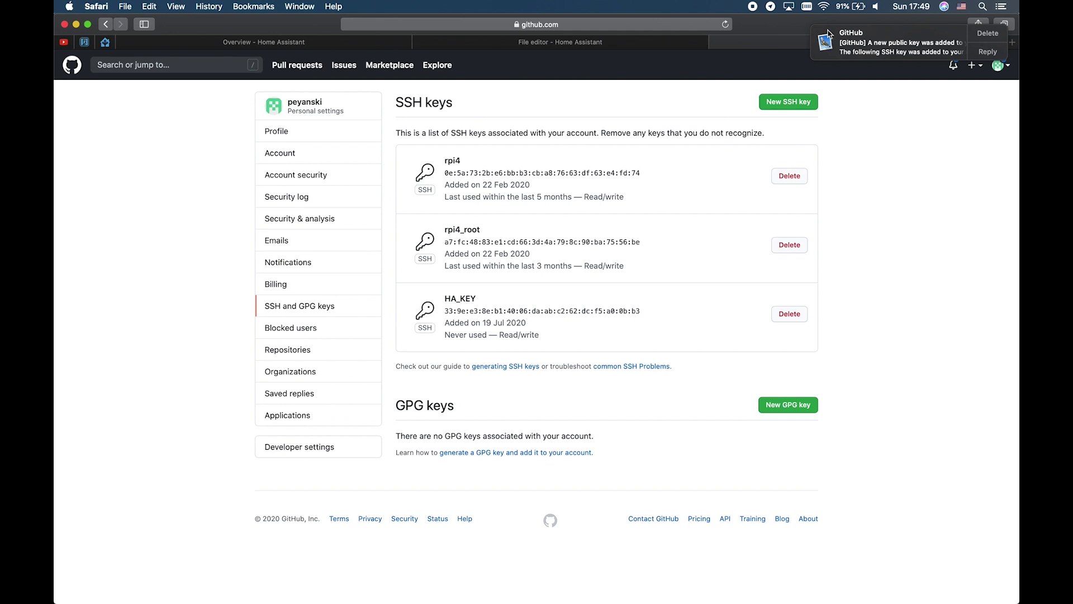
click(991, 35)
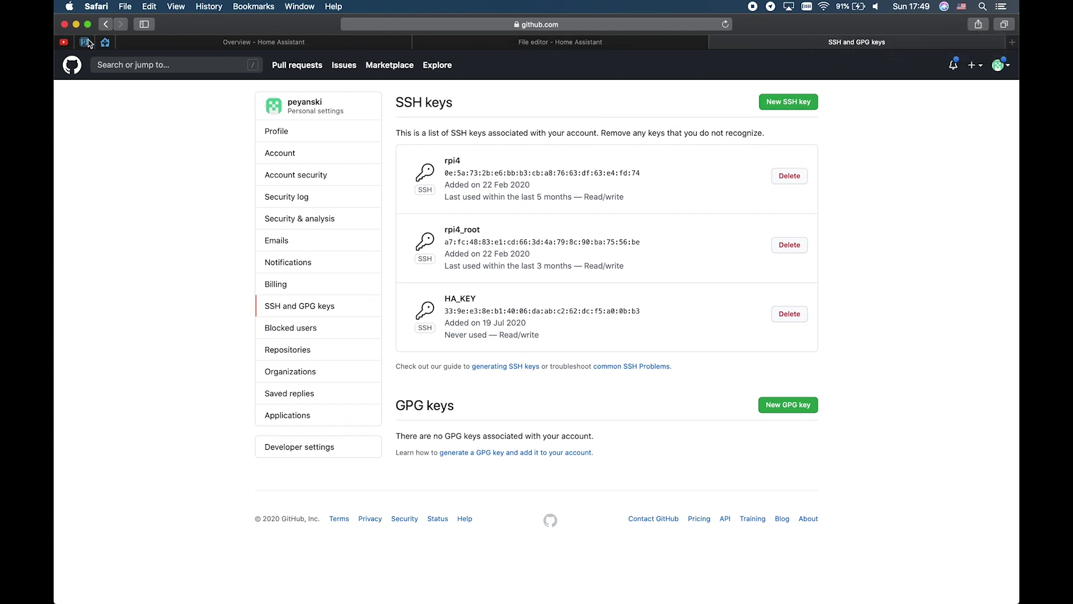
Step: Select the git config core.sshCommand line in the backup steps note to copy it
click(108, 43)
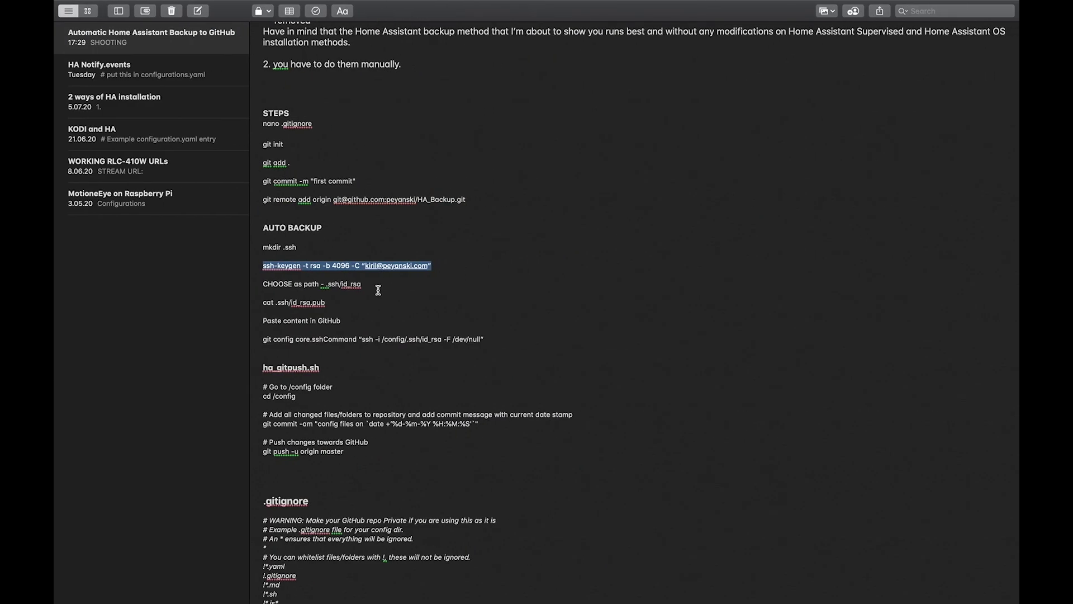
drag(484, 339, 265, 335)
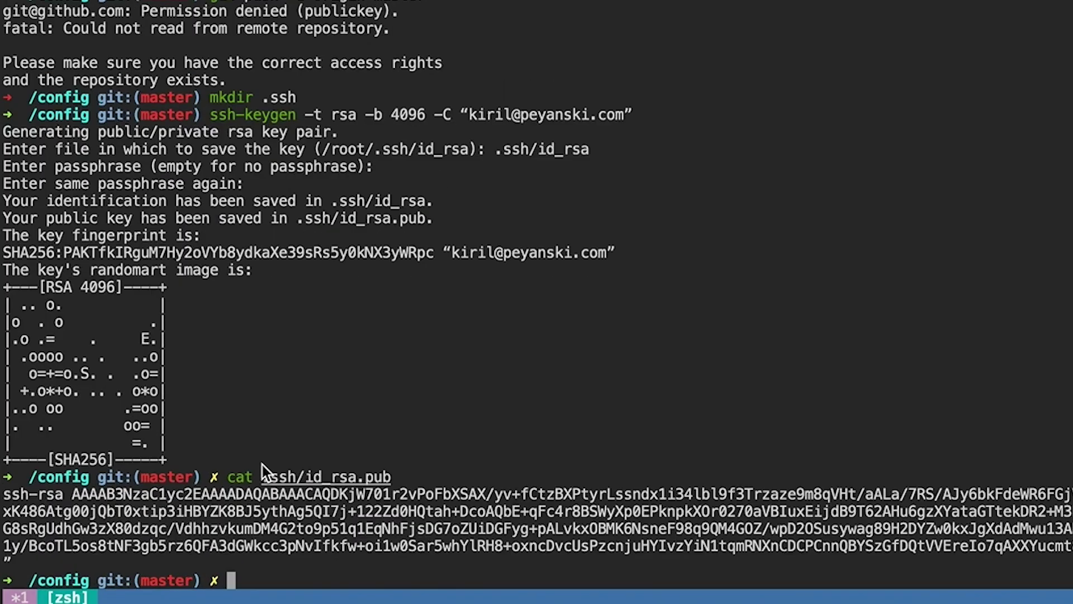
Step: Run git config core.sshCommand "ssh -i /config/.ssh/id_rsa -F /dev/null" with straight quotes
text(git config core.sshCommand "ssh -i /config/.ssh/id_rsa -F /dev/null")
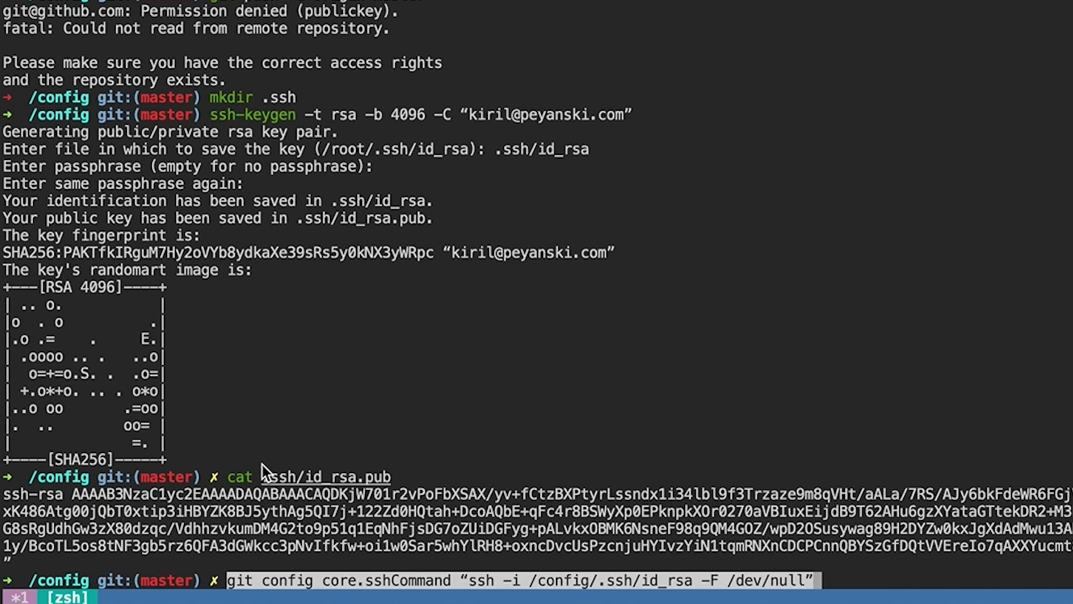
key(Return)
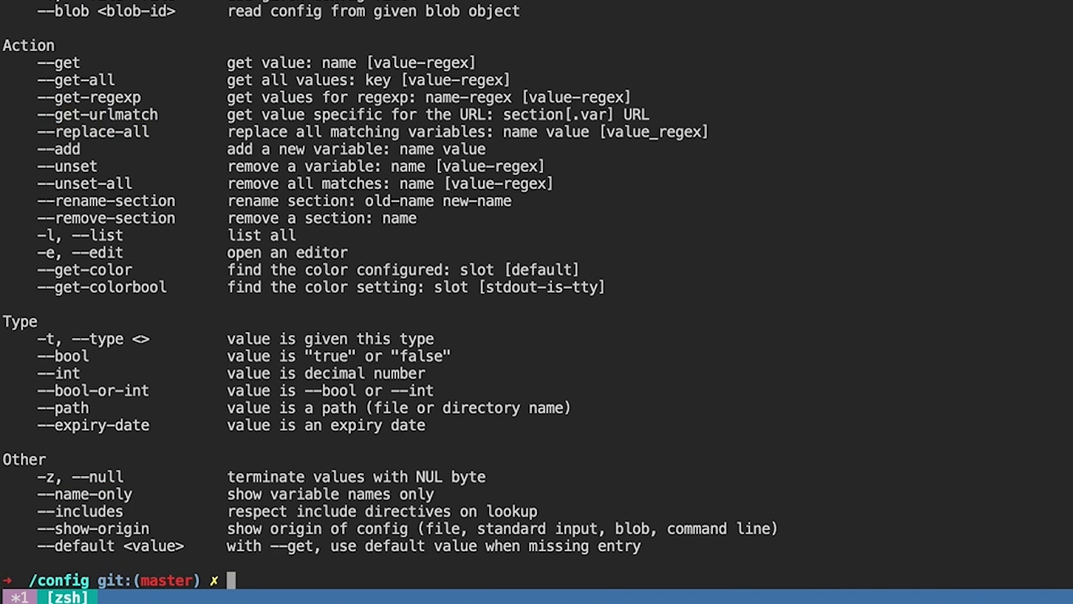
key(Up)
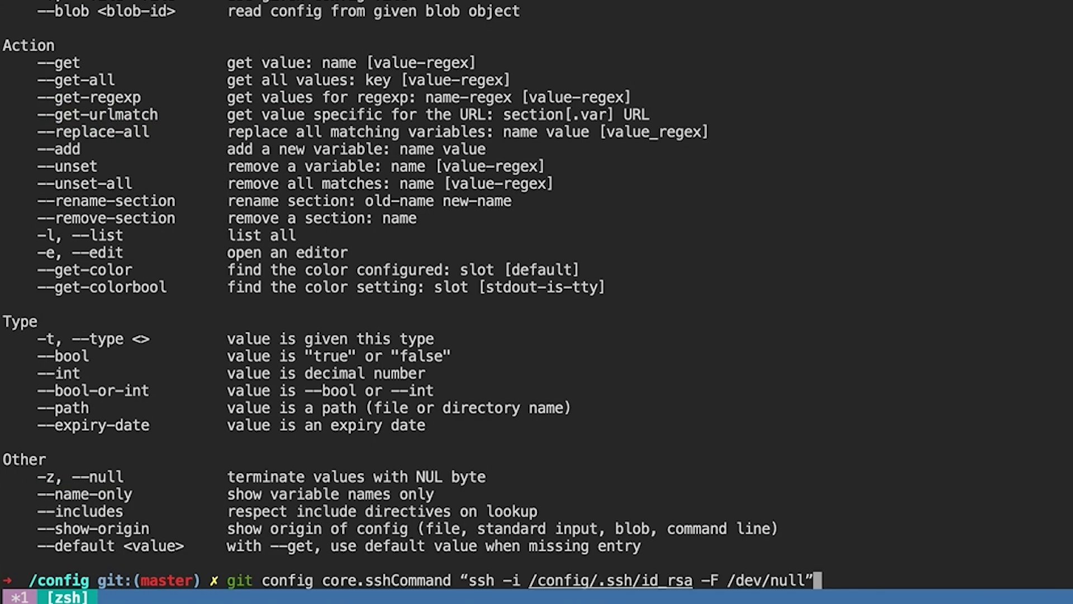
key(Left)
key(Delete)
text(")
key(Left)
key(Left)
key(Left)
key(Left)
key(Left)
key(Left)
key(Left)
key(Left)
key(Left)
key(Left)
key(Left)
key(Left)
key(Left)
key(Left)
key(Left)
key(Left)
key(Left)
key(Left)
key(Left)
key(Left)
key(Left)
key(Left)
key(Left)
key(Left)
key(Left)
key(Left)
key(Left)
key(Left)
key(Left)
key(Left)
key(Left)
key(Left)
key(Left)
key(Left)
key(Left)
key(Left)
key(Left)
key(Left)
key(Left)
key(Left)
key(BackSpace)
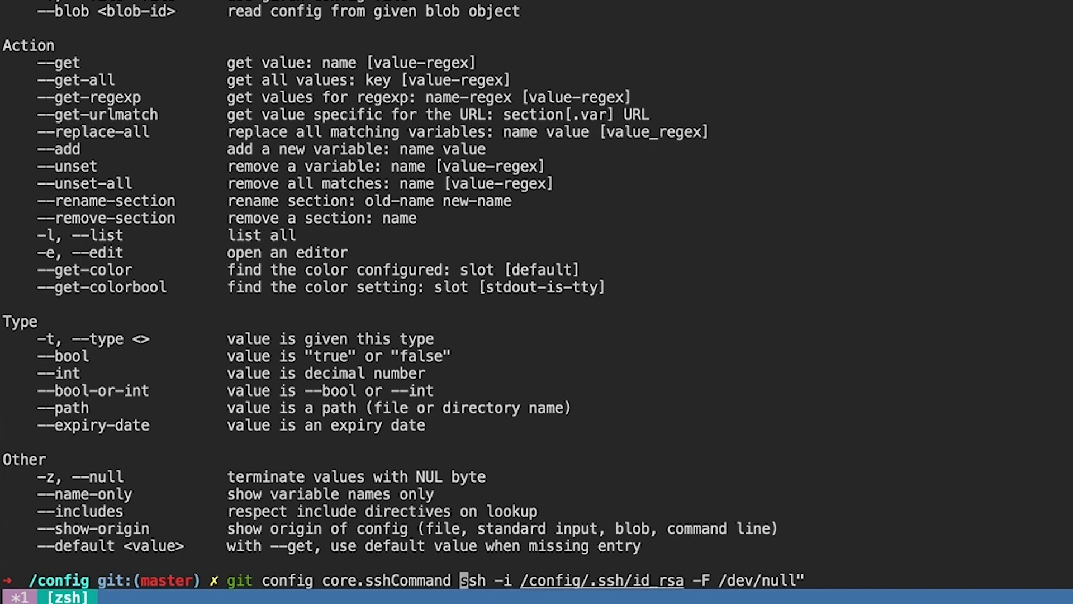
text(")
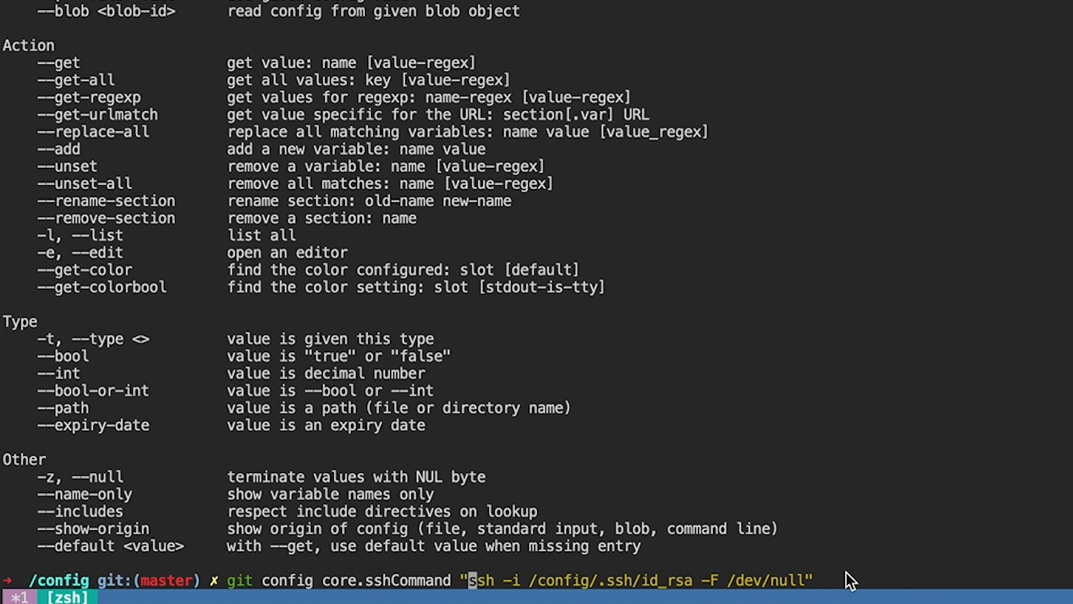
key(Return)
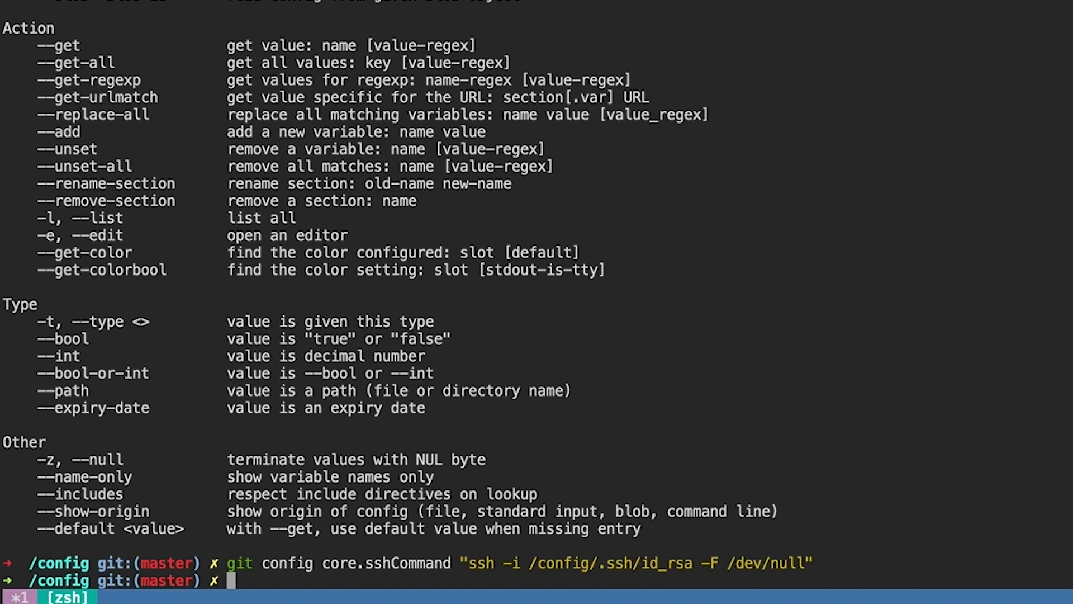
Step: Push the config repository to GitHub with git push -u origin master
text(gi)
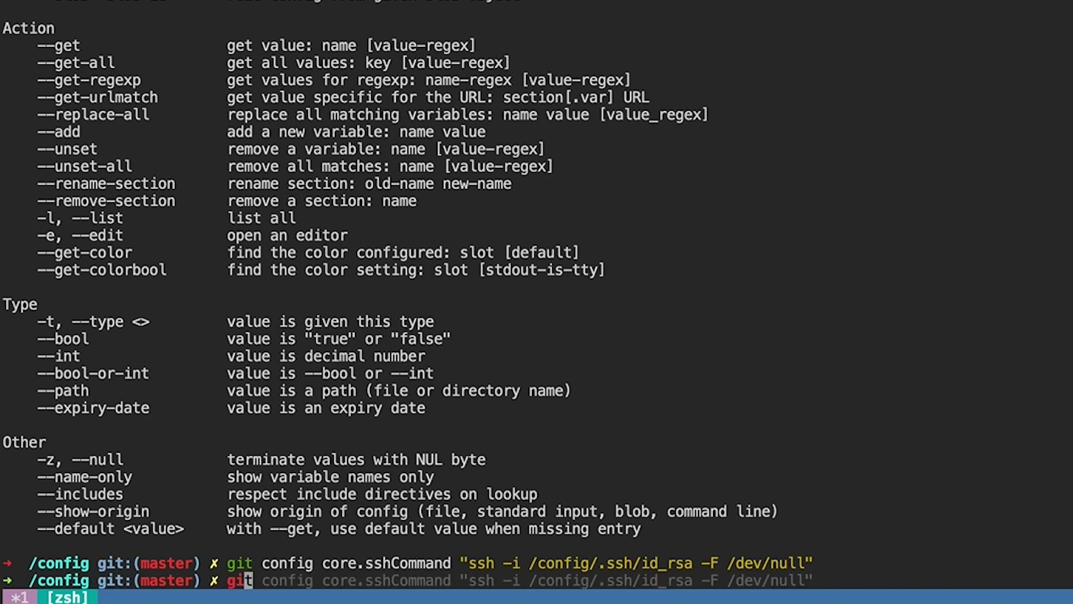
text(t push -u origin master)
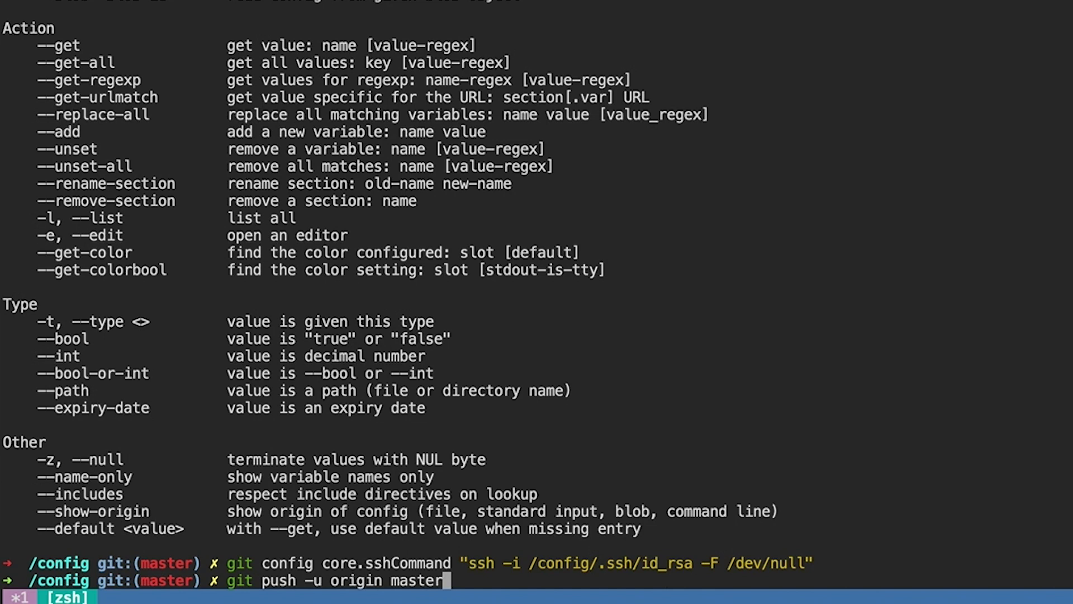
key(Return)
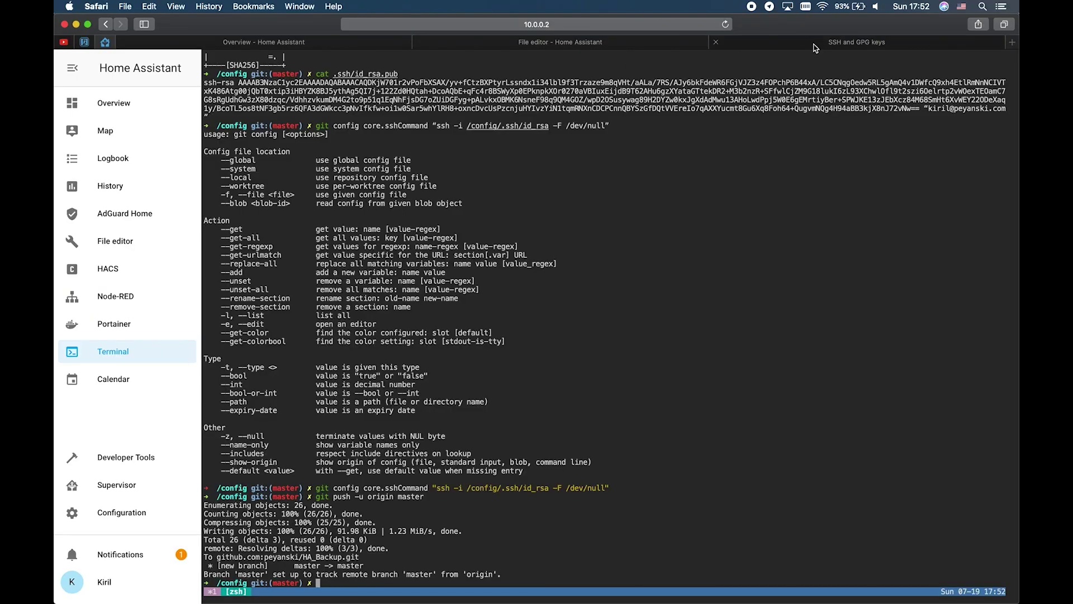
Step: Open the HA_Backup repository on GitHub and look through the pushed config files
click(817, 45)
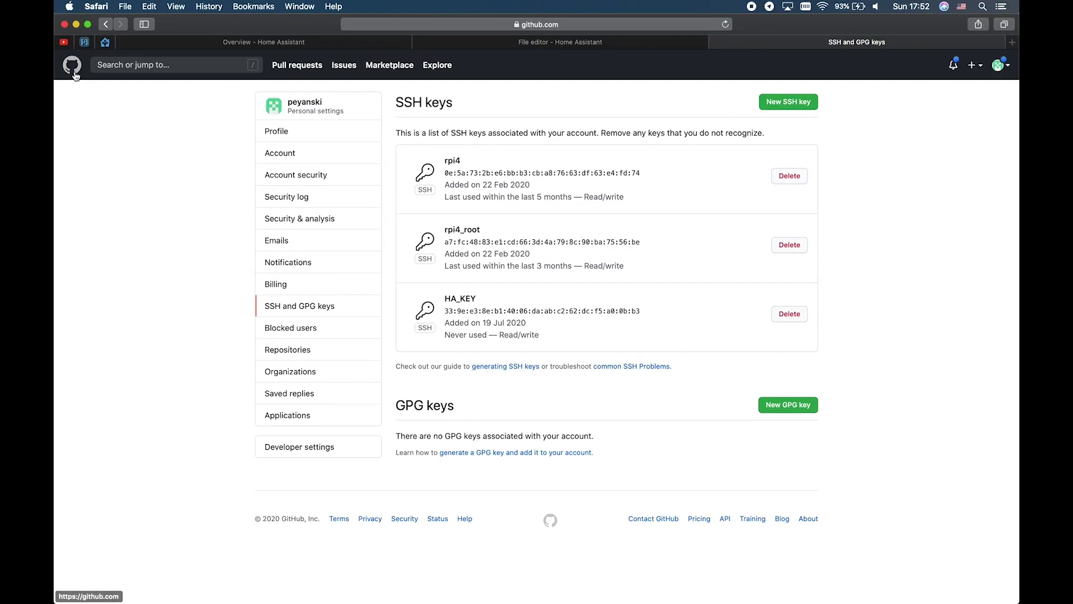
click(72, 67)
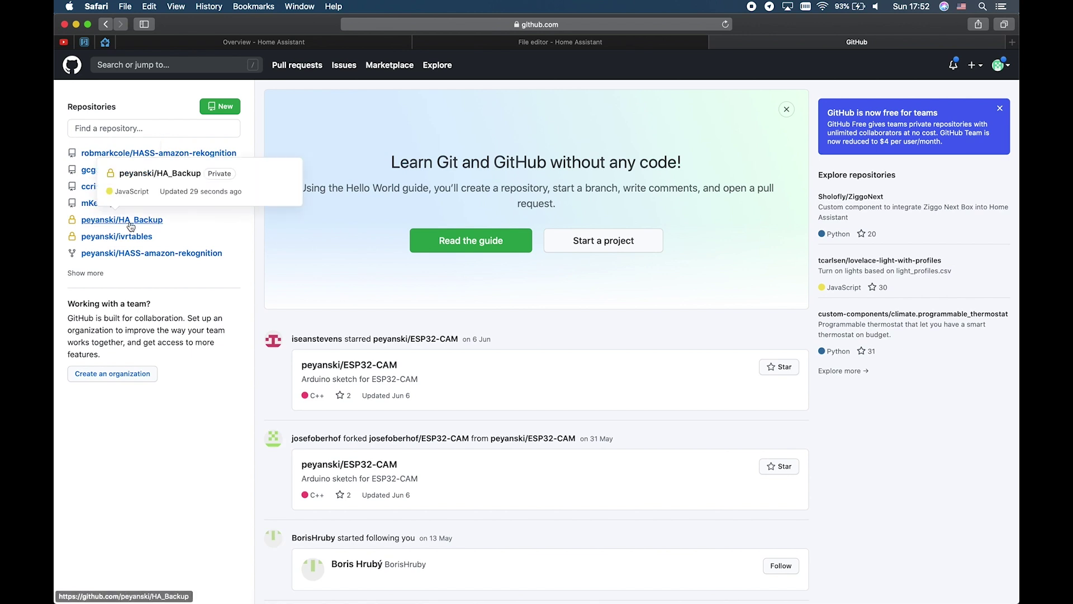
click(132, 226)
scroll(378, 371, down, 5)
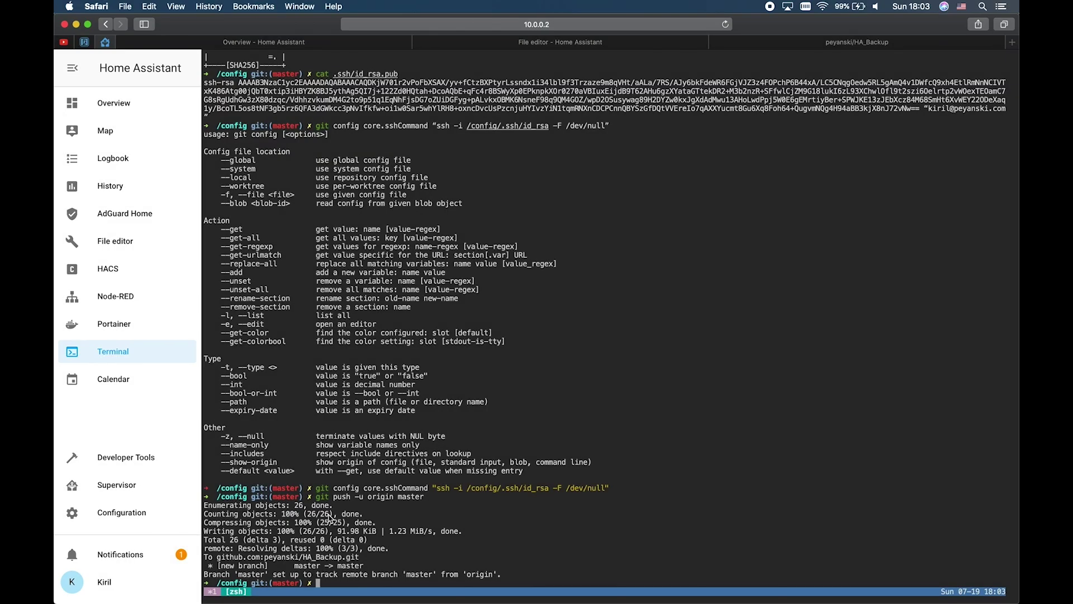
Step: Create ha_gitpush.sh in nano and paste in the cd /config, git commit and git push lines
text(nano ha_gitpush.sh)
key(Return)
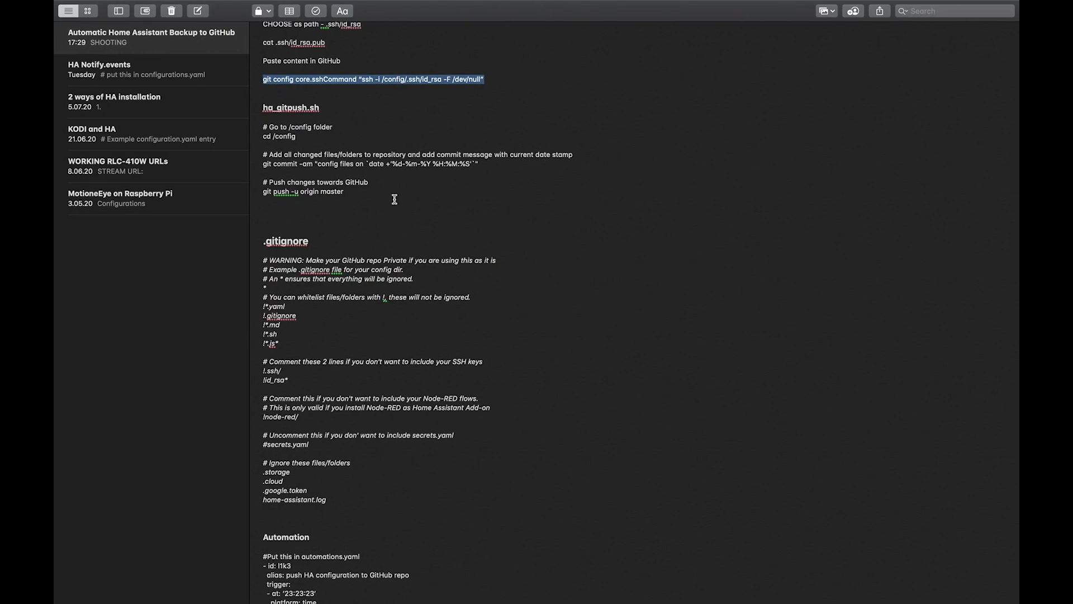
drag(371, 192, 253, 125)
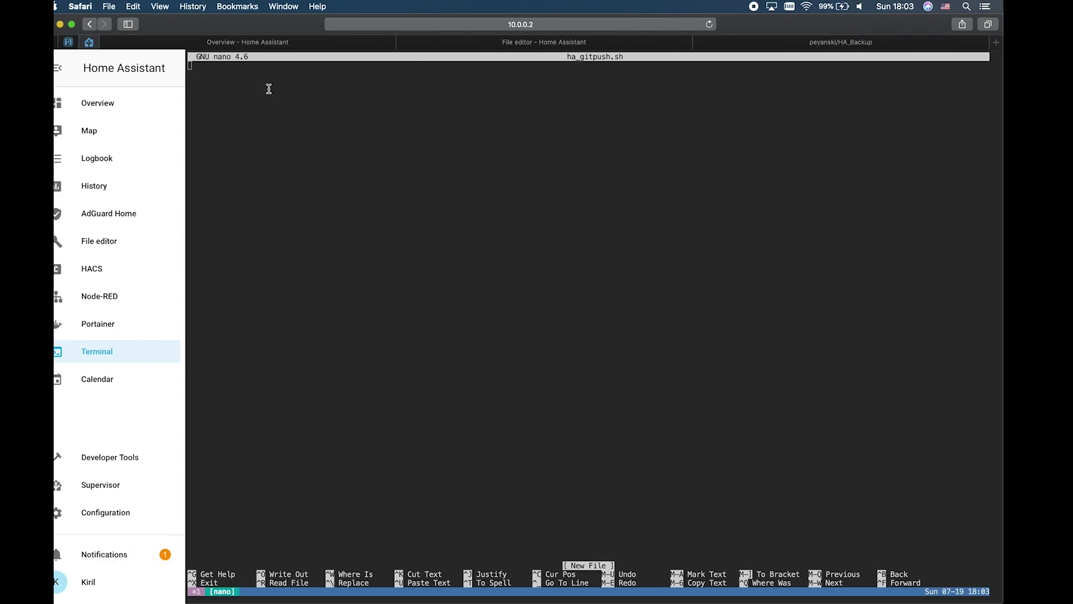
text(# Go to /config folder cd /config  # Add all changed files/folders to repository and add commit message with current date stamp git commit -am "config files on `date +'%d-%m-%Y %H:%M:%S'`"  # Push changes towards GitHub git push -u origin master)
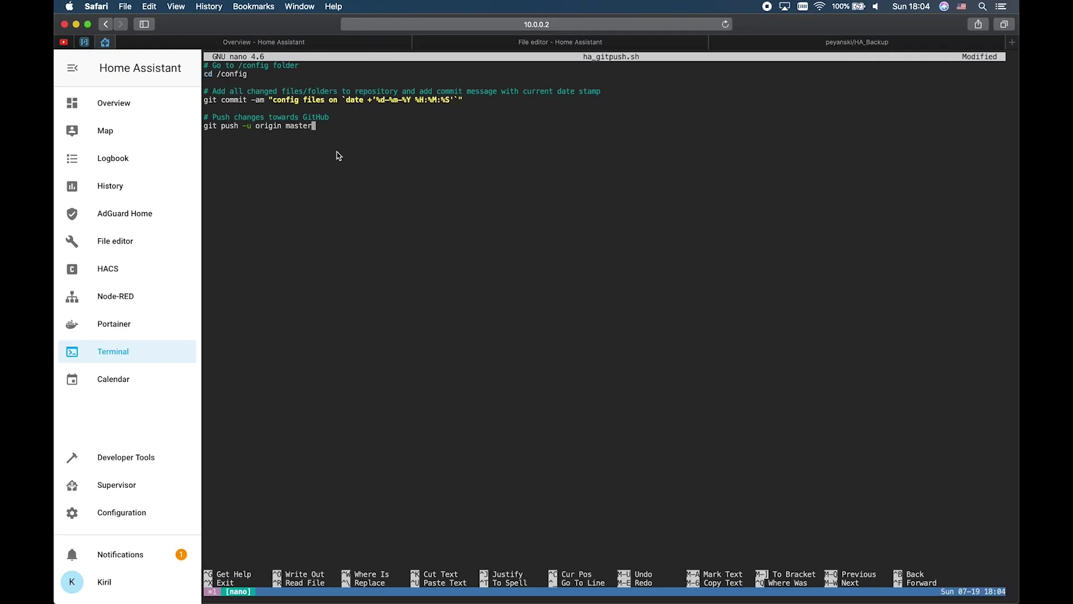
Step: Save ha_gitpush.sh, make it executable with chmod +x, and run it
key(ctrl+x)
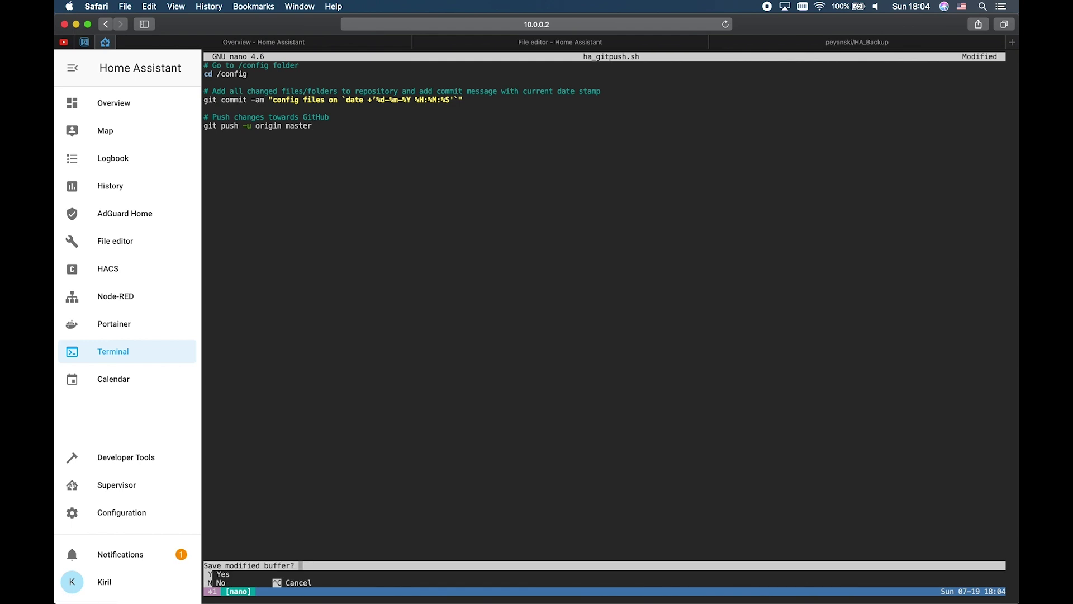
key(y)
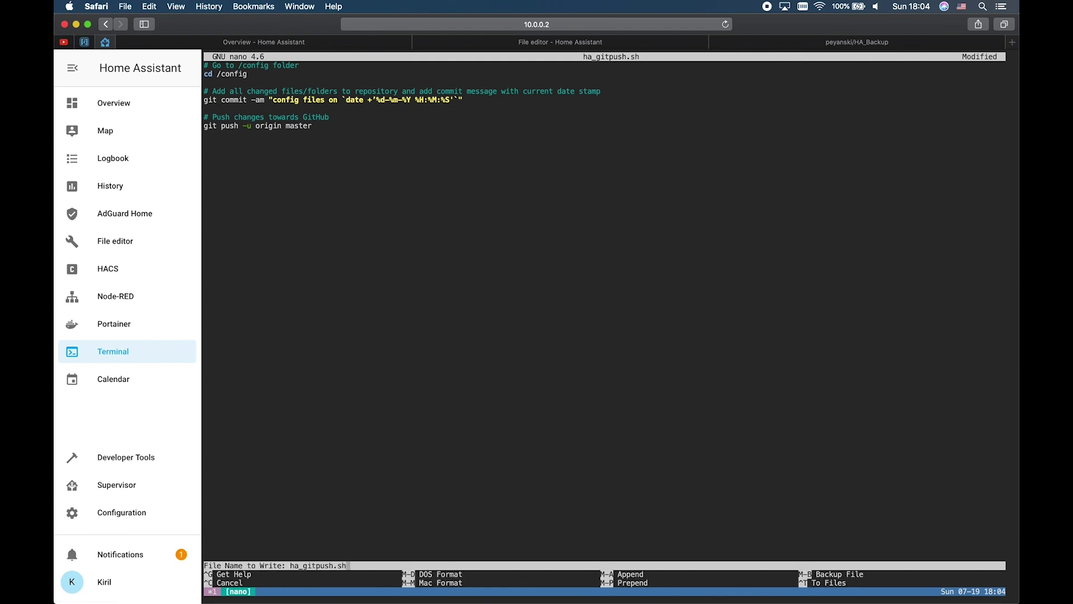
key(Return)
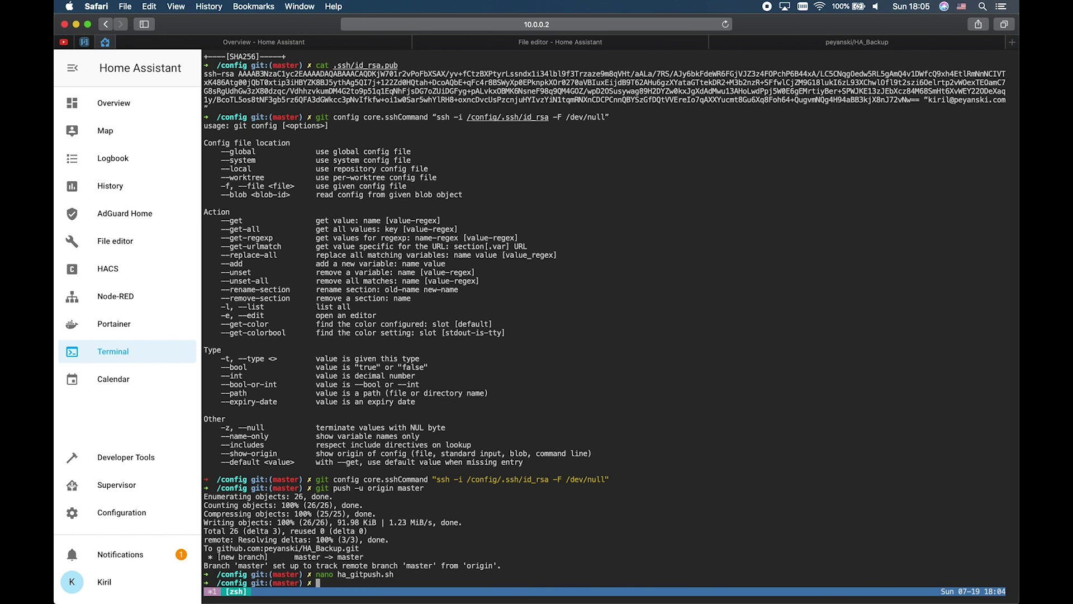
text(ch)
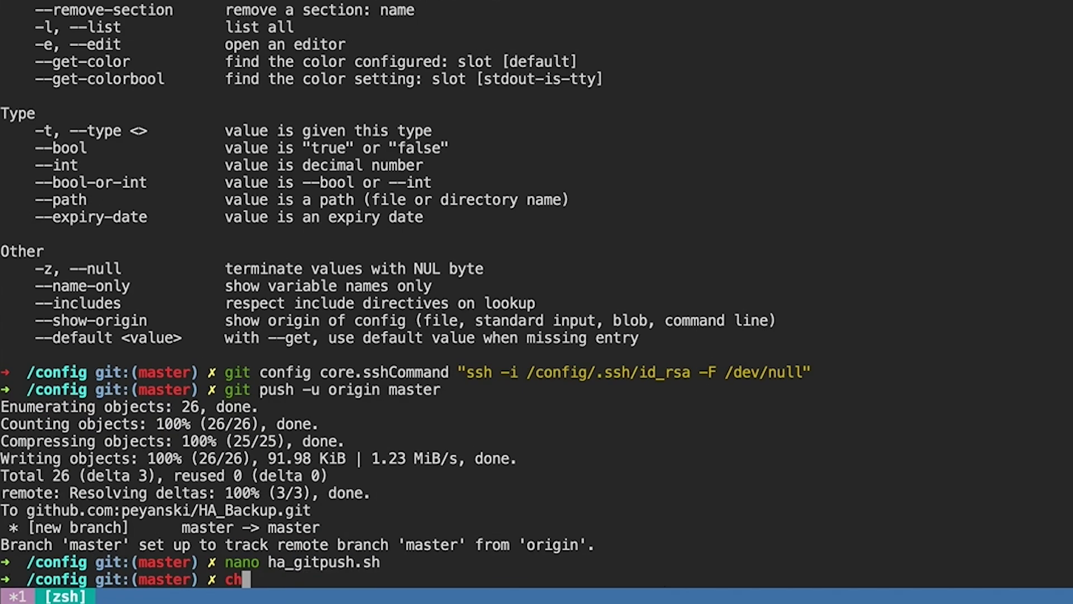
text(mod +x )
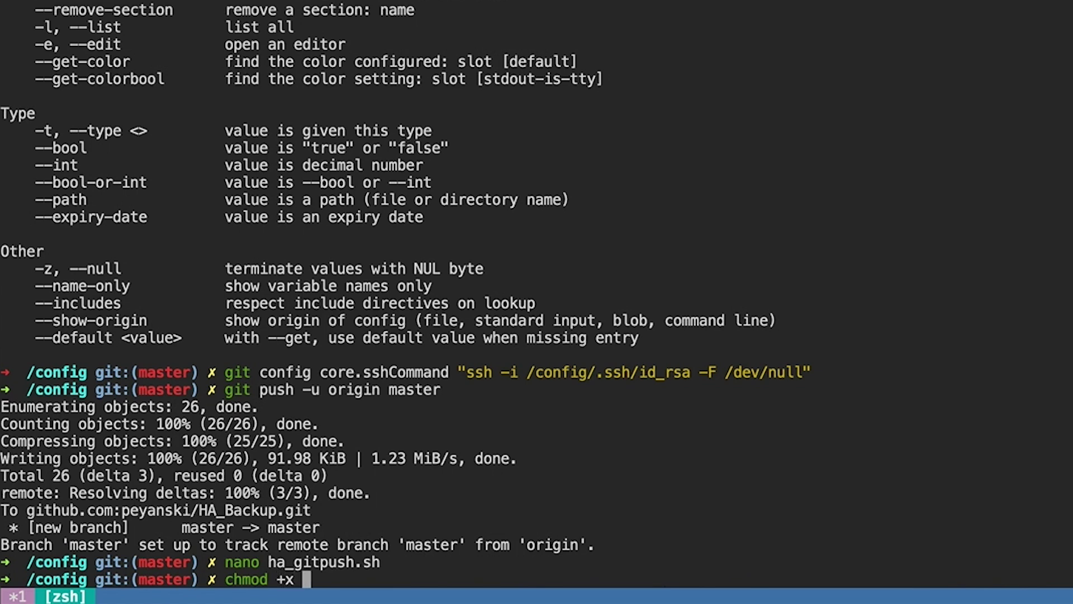
text(ha_)
key(Tab)
key(Return)
text(./g)
key(BackSpace)
text(ha_gi)
key(Tab)
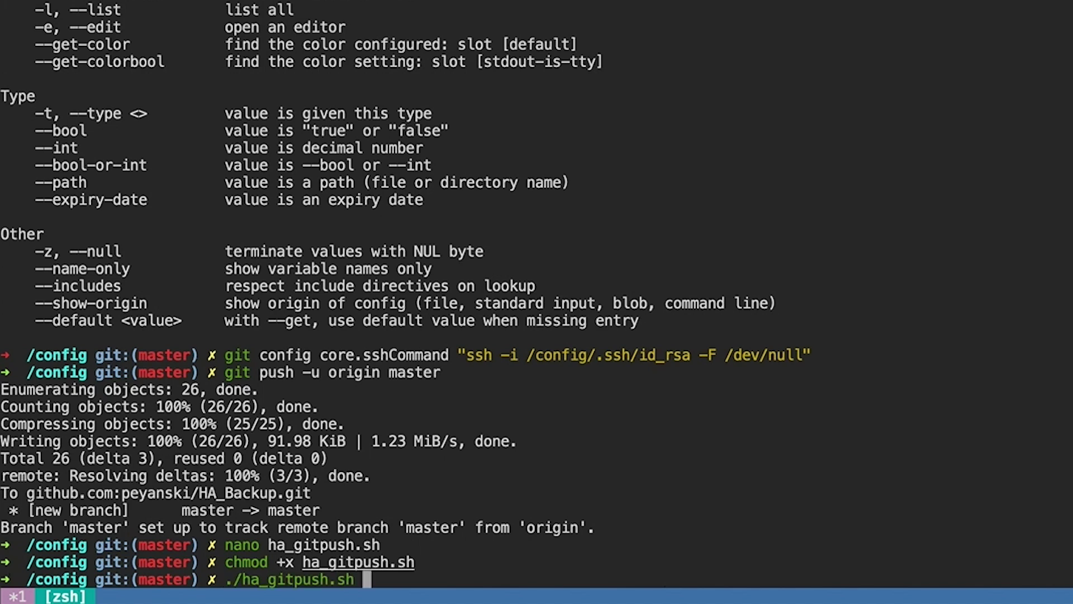
key(Return)
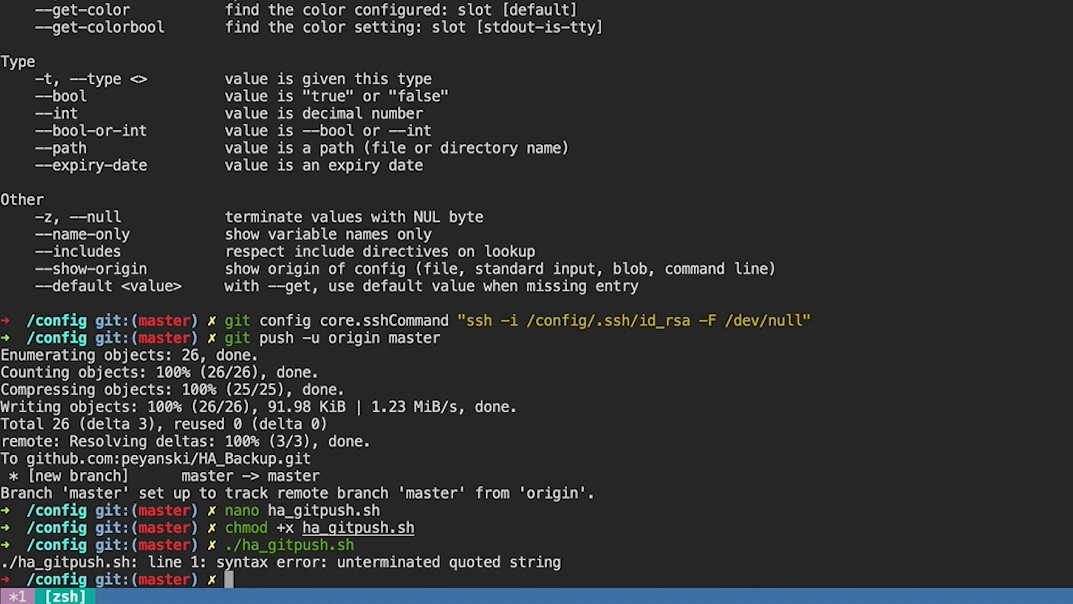
Step: Reopen ha_gitpush.sh in nano and straighten the curly quote on the git commit line
text(na)
key(BackSpace)
key(BackSpace)
text(nano ha)
key(BackSpace)
key(BackSpace)
text(ha_gitpush.sh)
key(Return)
text(nano ha_gitpush.sh)
key(Return)
key(Down)
key(Down)
key(Down)
key(Down)
key(Right)
key(Right)
key(Right)
key(Right)
key(Right)
key(Right)
key(Right)
key(Right)
key(Right)
key(Right)
key(Right)
key(Right)
key(Right)
key(Right)
key(Right)
key(Right)
key(Right)
key(Right)
key(Right)
key(Right)
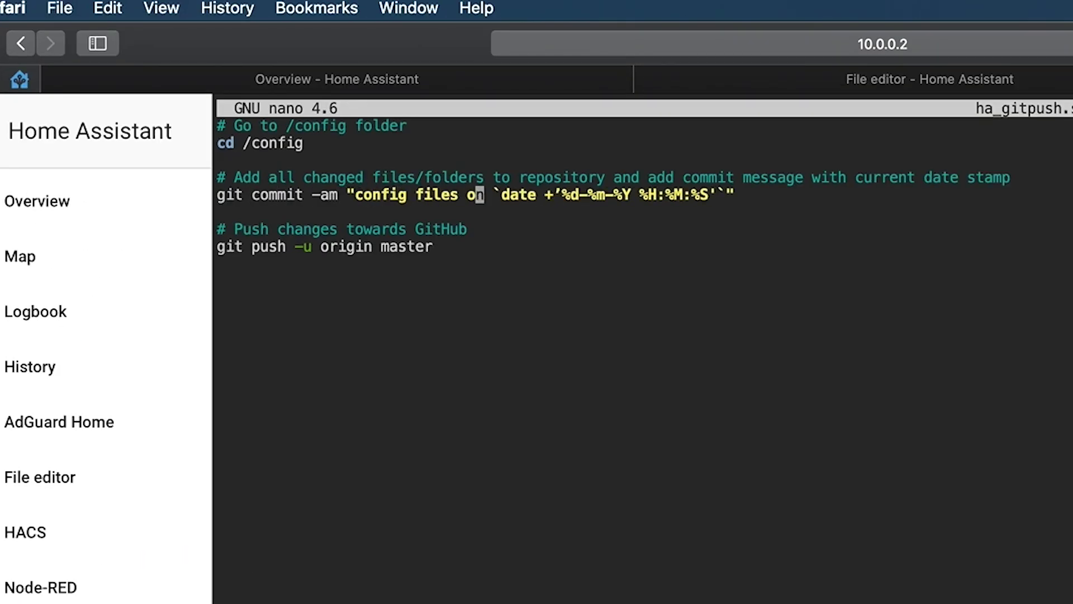
key(Right)
key(Right)
key(Right)
key(Right)
key(Right)
key(Right)
key(Right)
key(Right)
key(Right)
key(Delete)
text(')
key(Right)
key(Right)
key(Right)
key(Right)
key(Right)
key(Right)
key(Right)
key(Right)
key(Right)
key(Right)
key(Right)
key(Right)
key(Right)
key(Right)
key(Right)
key(Right)
key(Right)
key(Right)
key(Right)
Step: Straighten the closing double quote, save the script, and rerun ./ha_gitpush.sh to push
key(Delete)
text(")
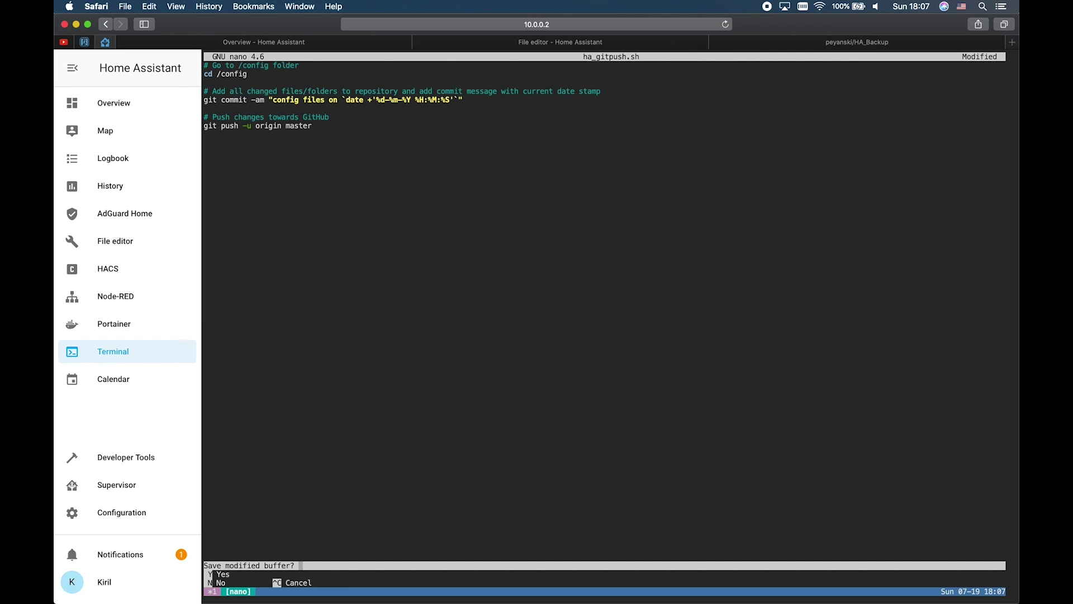
key(ctrl+o)
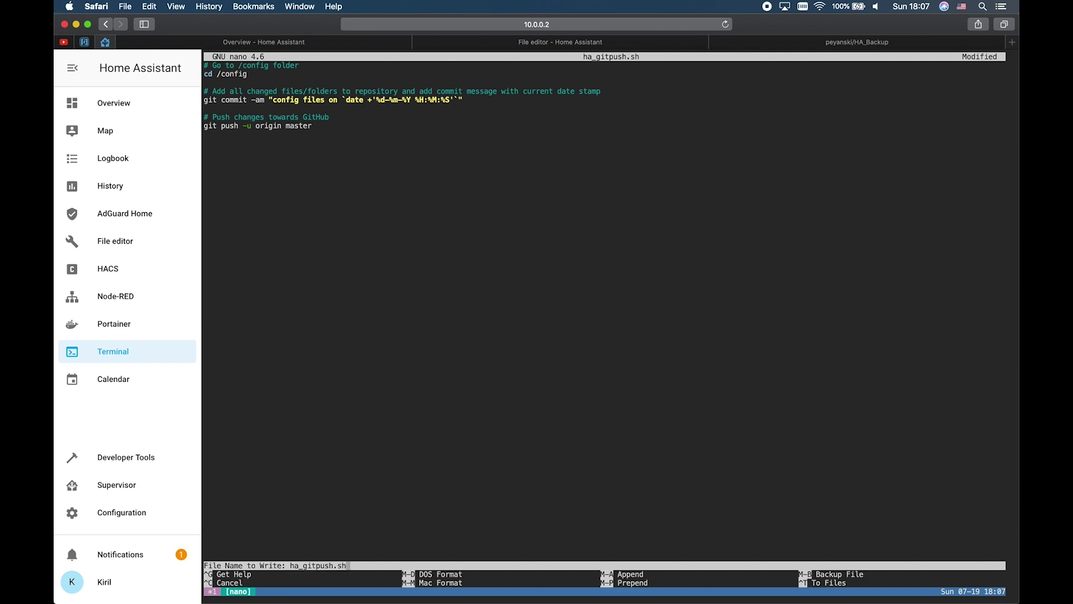
key(Return)
key(ctrl+x)
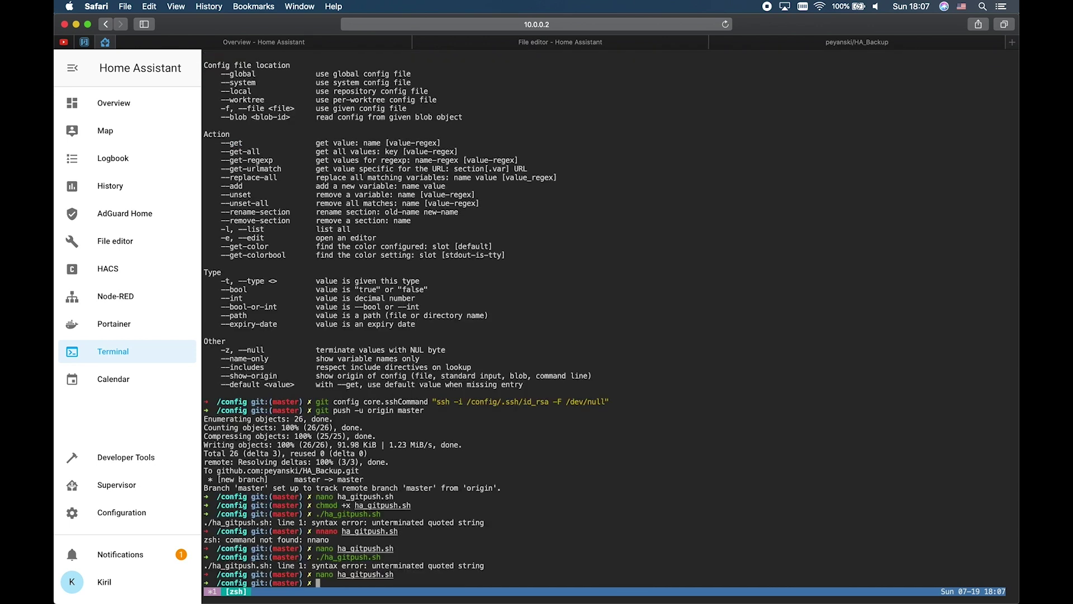
key(Up)
key(Up)
key(Return)
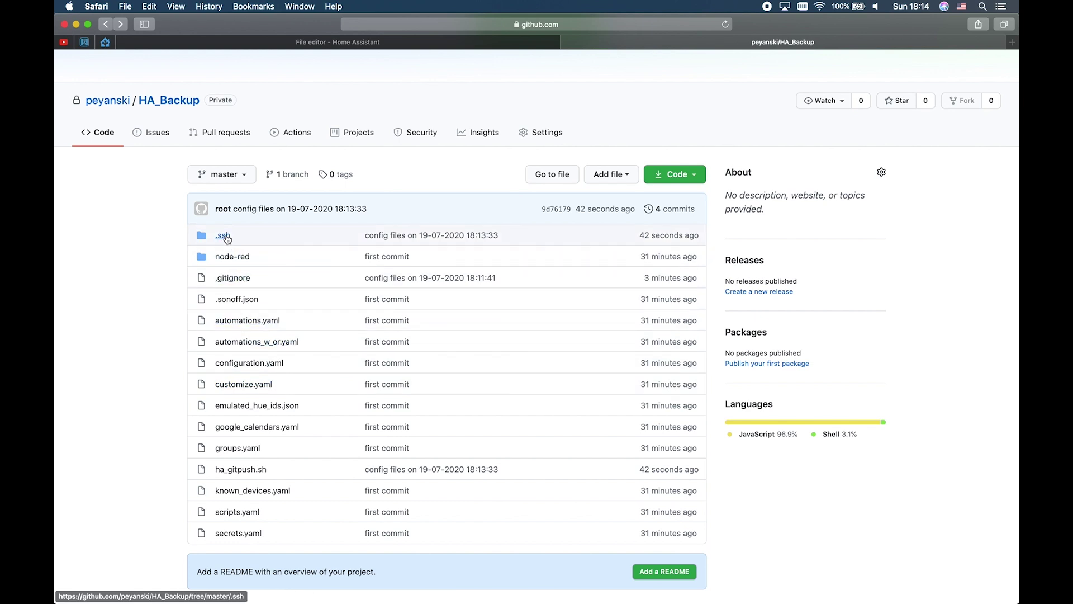
Step: Browse the node-red and .ssh folders in the HA_Backup repository
click(233, 259)
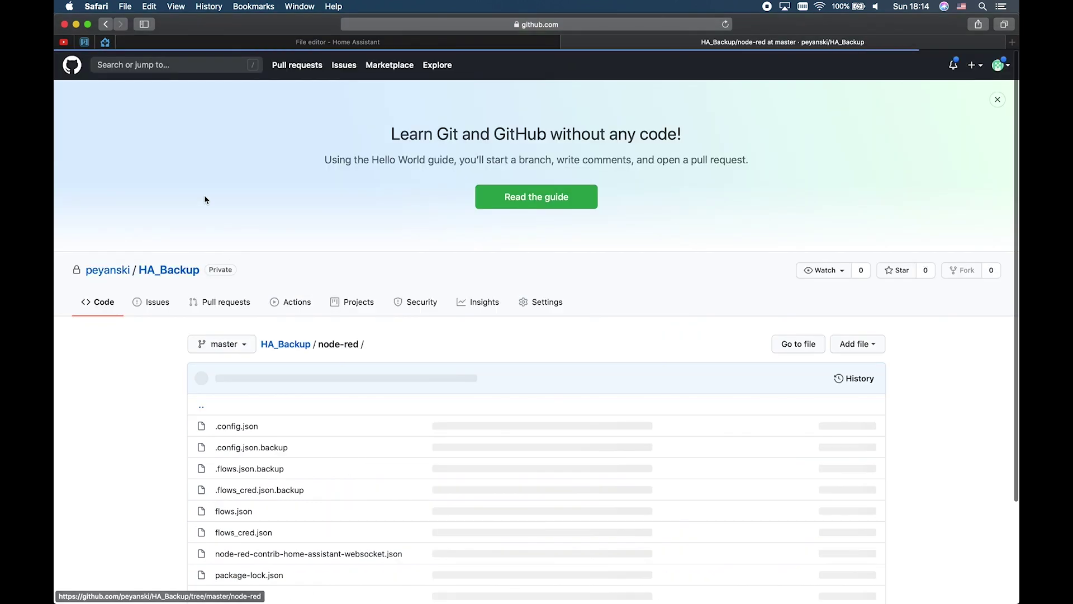
scroll(300, 477, down, 2)
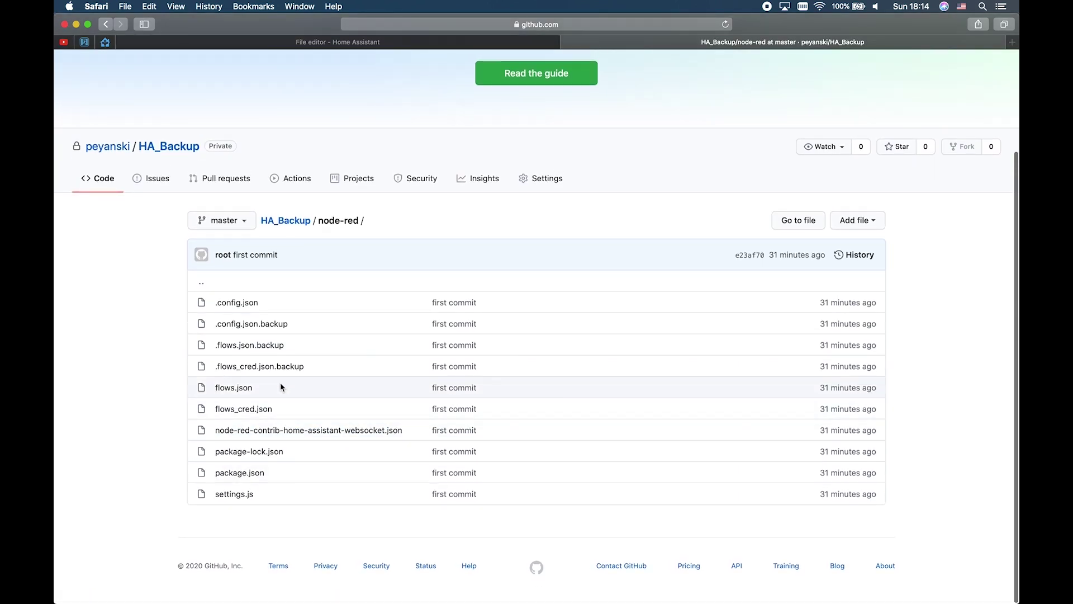
click(106, 24)
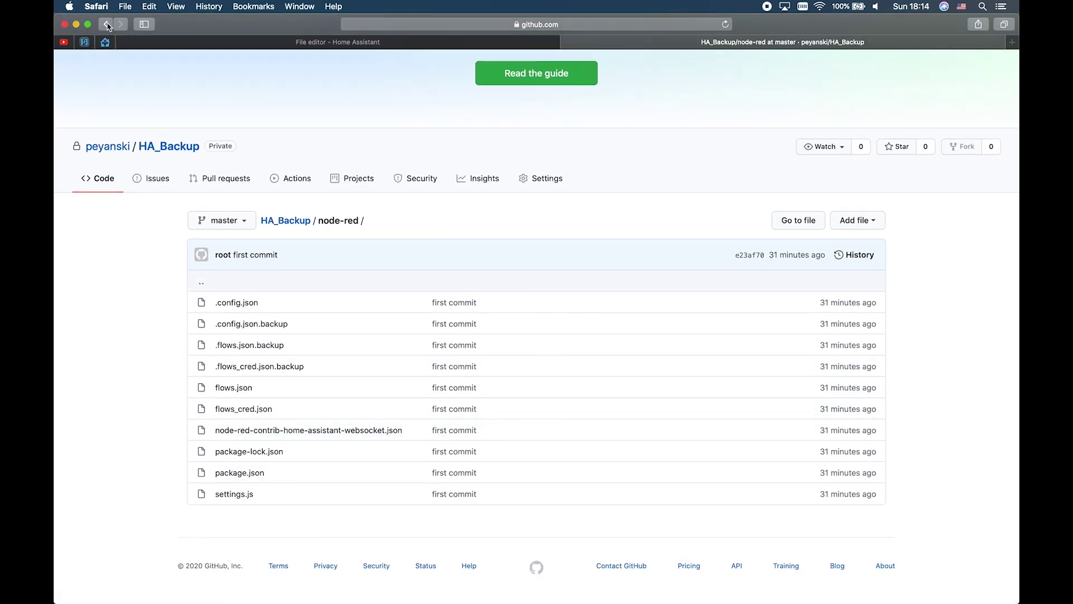
click(223, 236)
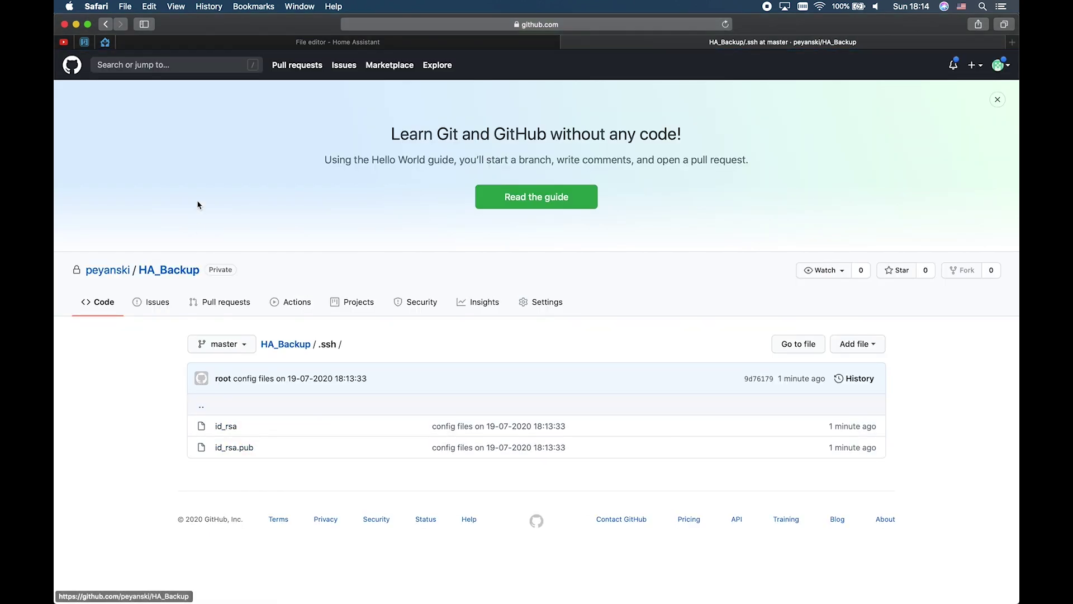
click(107, 24)
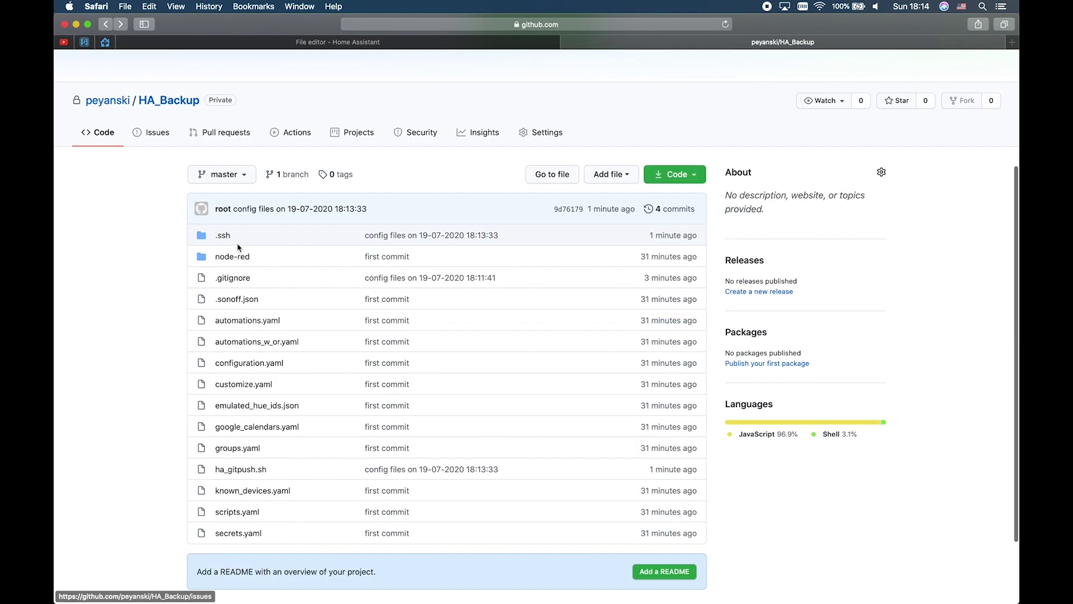
Step: Open the Automations list under Home Assistant's Configuration
click(106, 43)
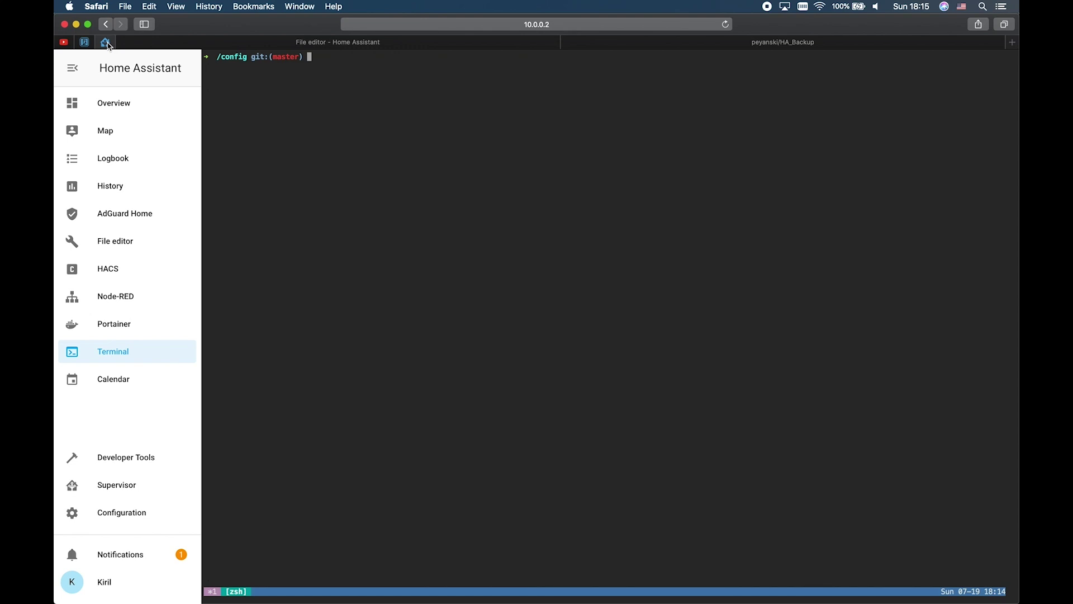
click(131, 513)
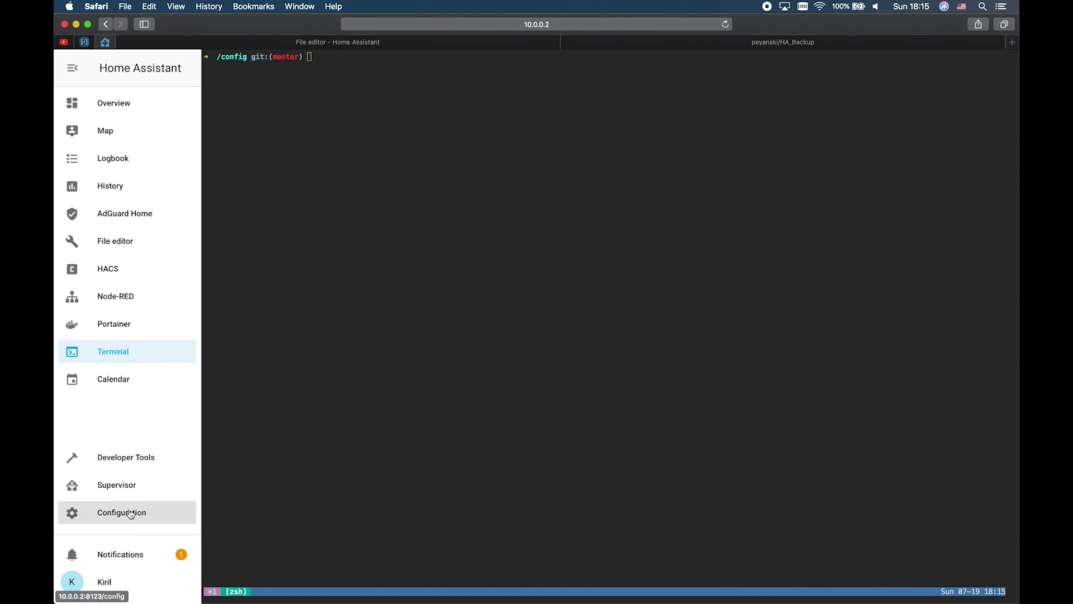
click(638, 358)
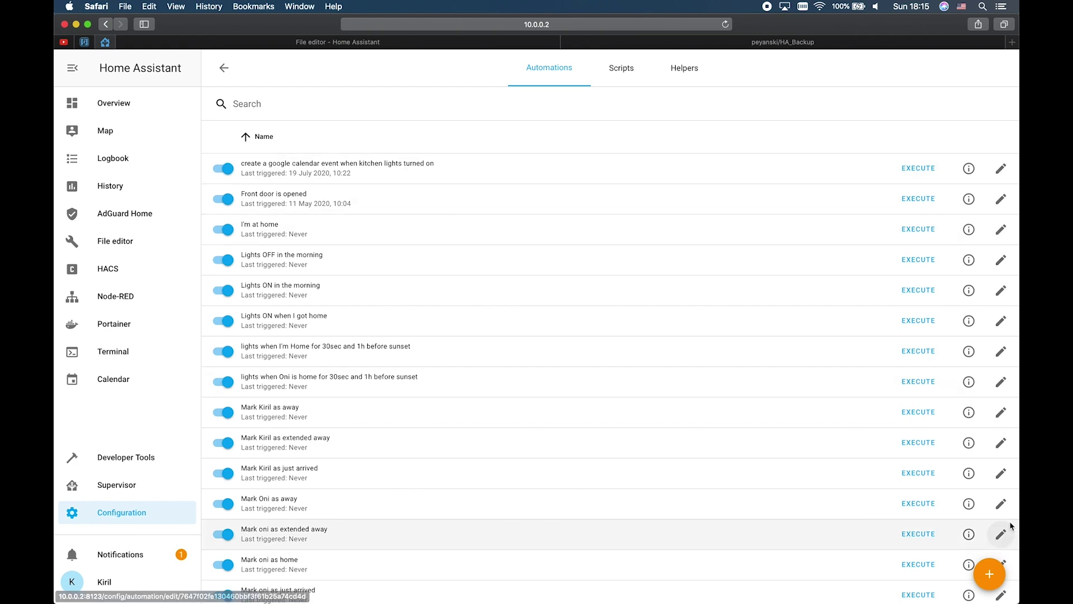
Step: Create a blank automation named 'HA config push to Git'
click(989, 574)
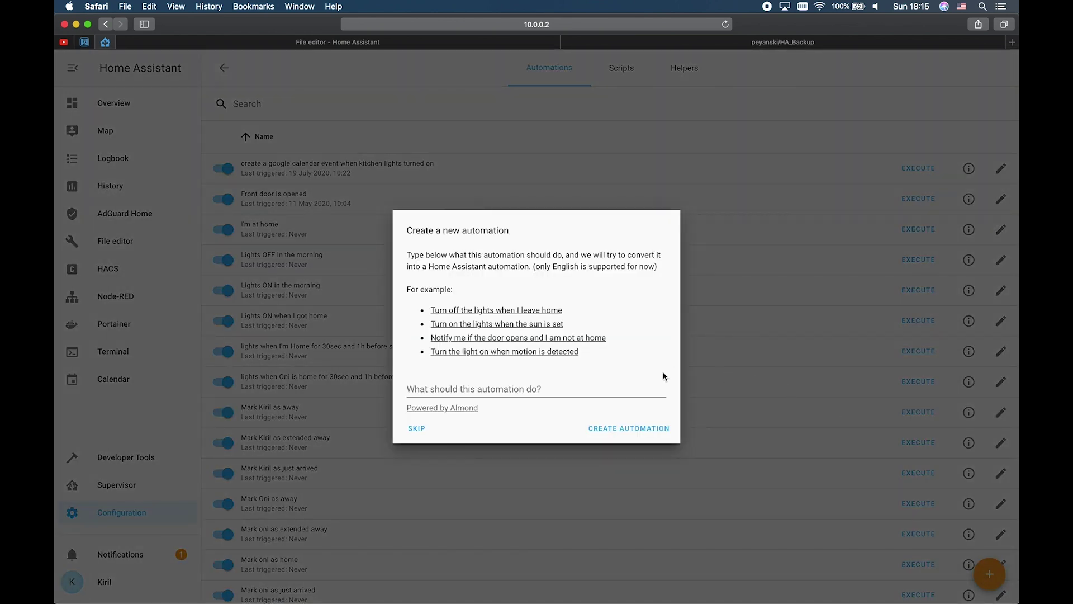
click(419, 428)
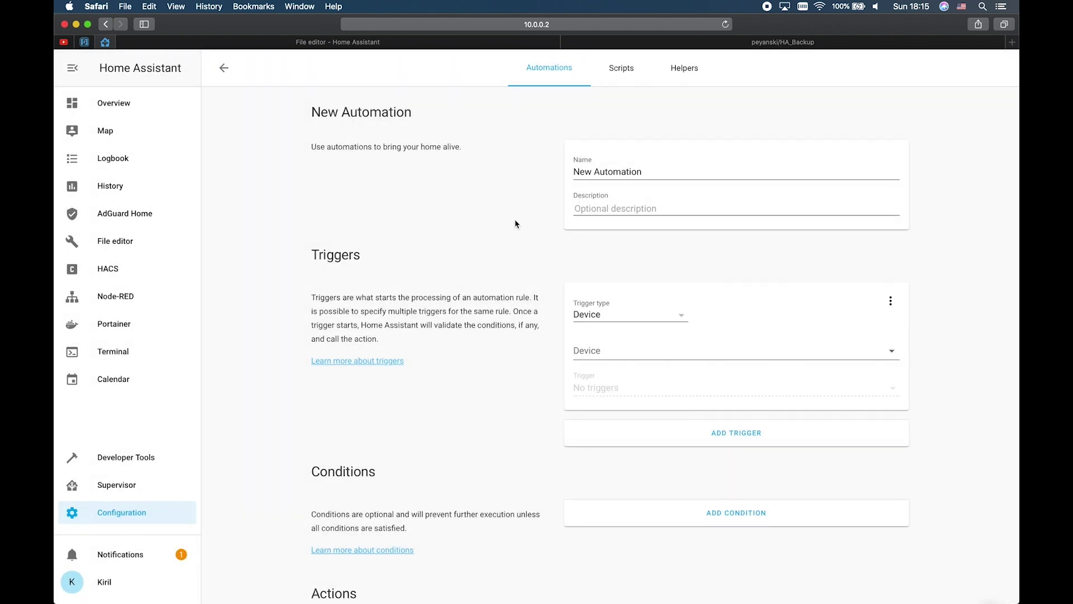
triple_click(620, 171)
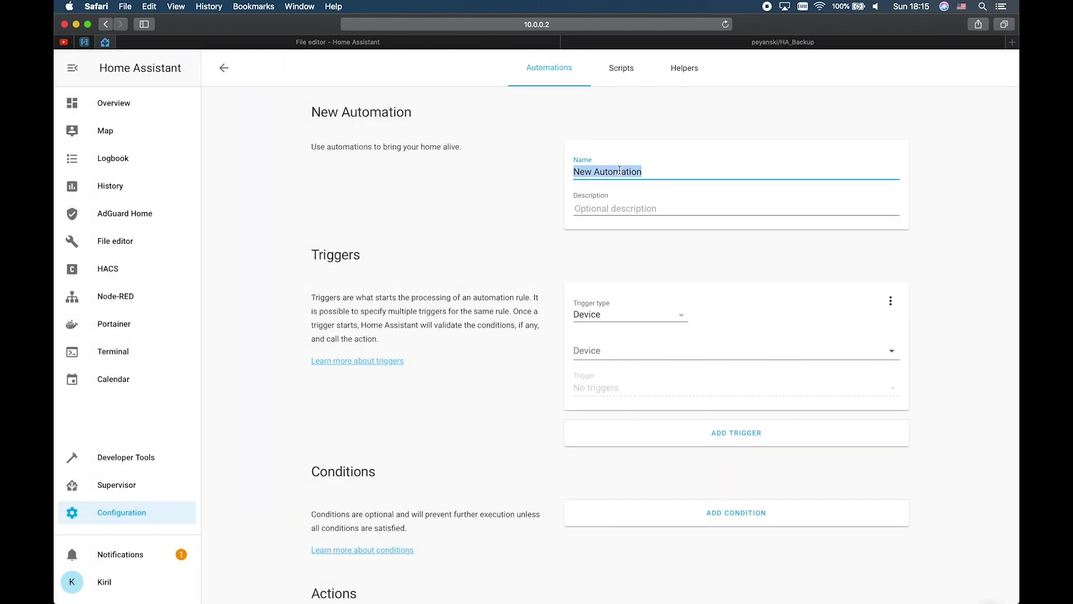
text(HA )
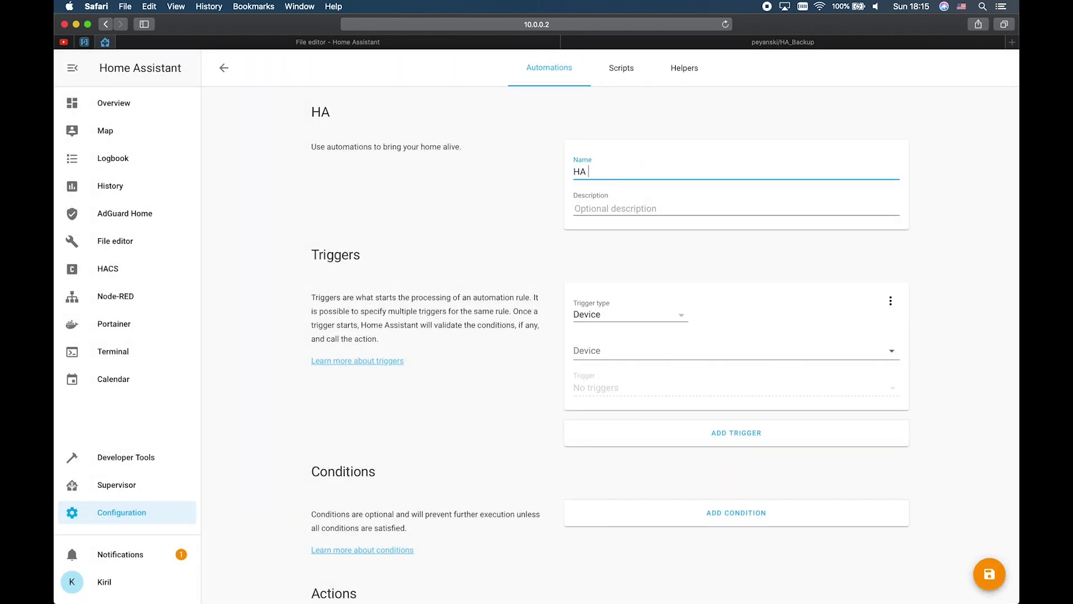
text(p)
key(BackSpace)
text(config push t)
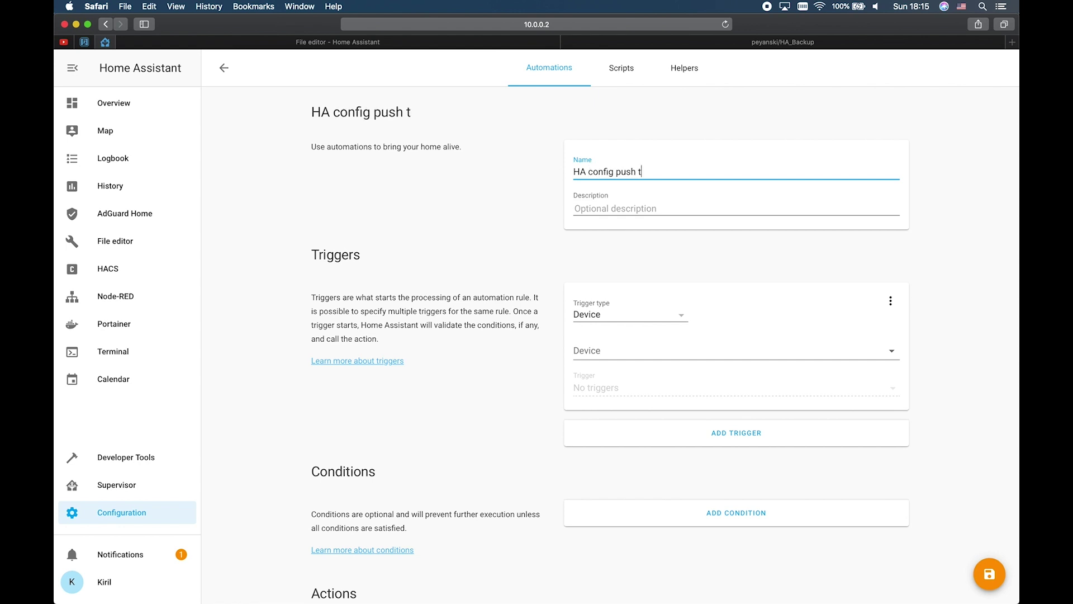
text(o Git)
Step: Give the automation a Time trigger at 18:17
click(619, 315)
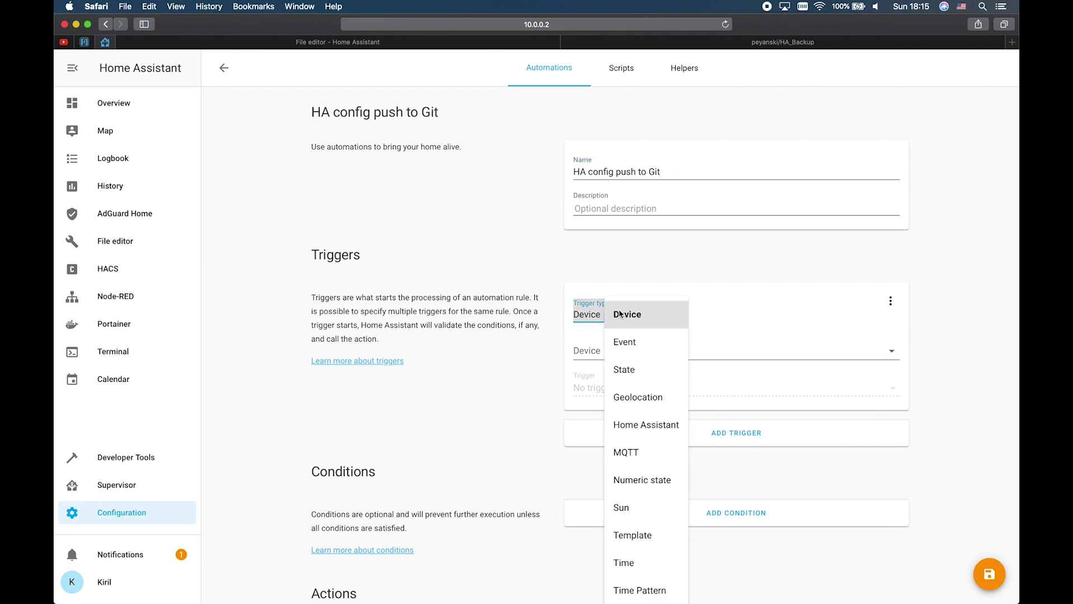
scroll(630, 397, down, 3)
click(635, 510)
click(621, 348)
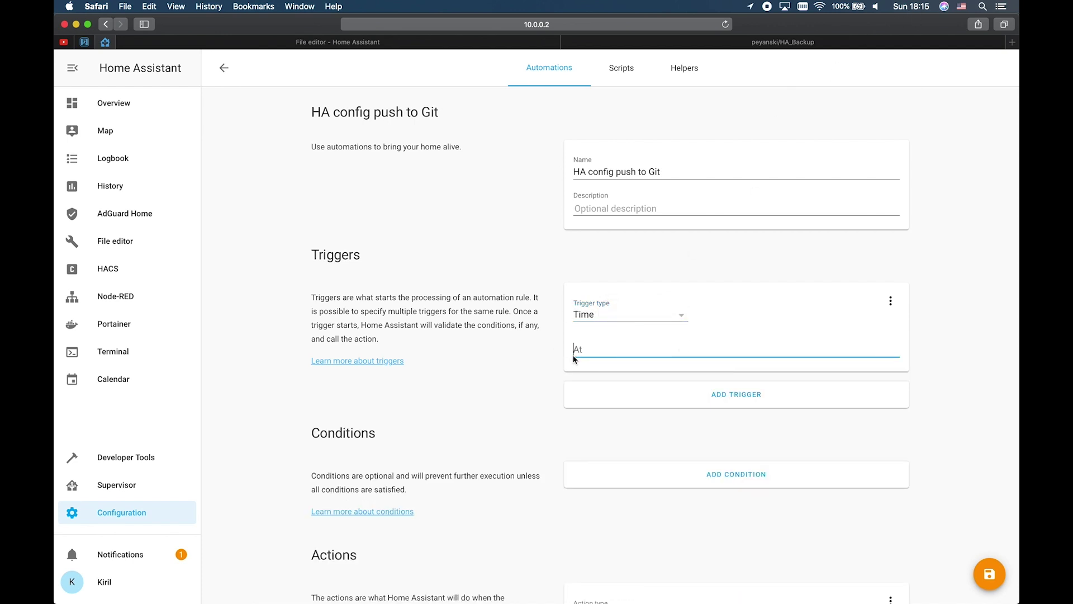
text(18:17)
scroll(649, 372, down, 5)
click(647, 528)
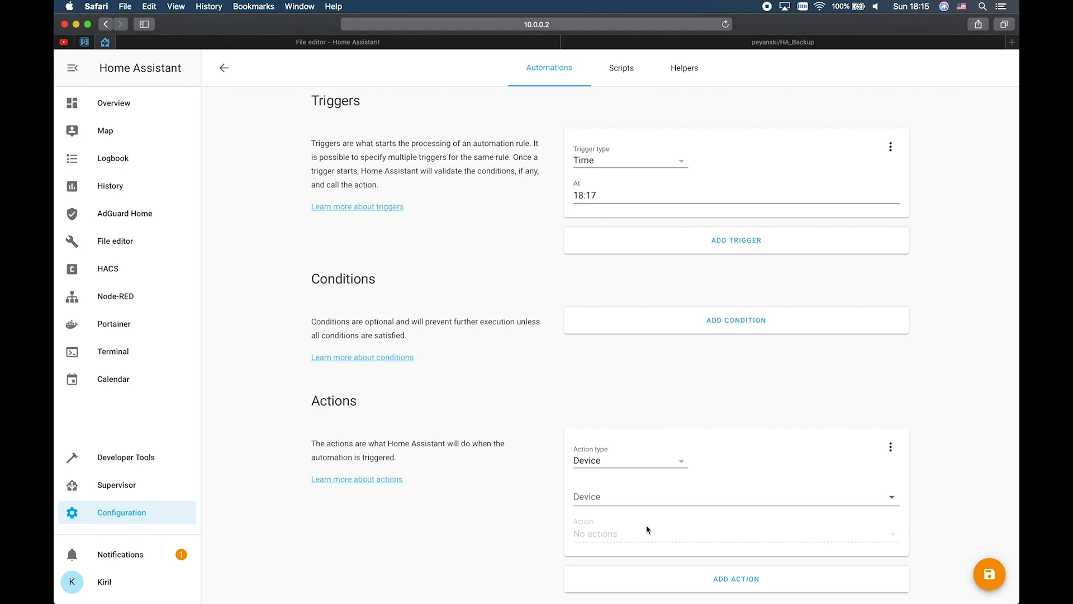
Step: Set the action to call the hassio.addon_stdin service
click(658, 461)
scroll(666, 515, down, 1)
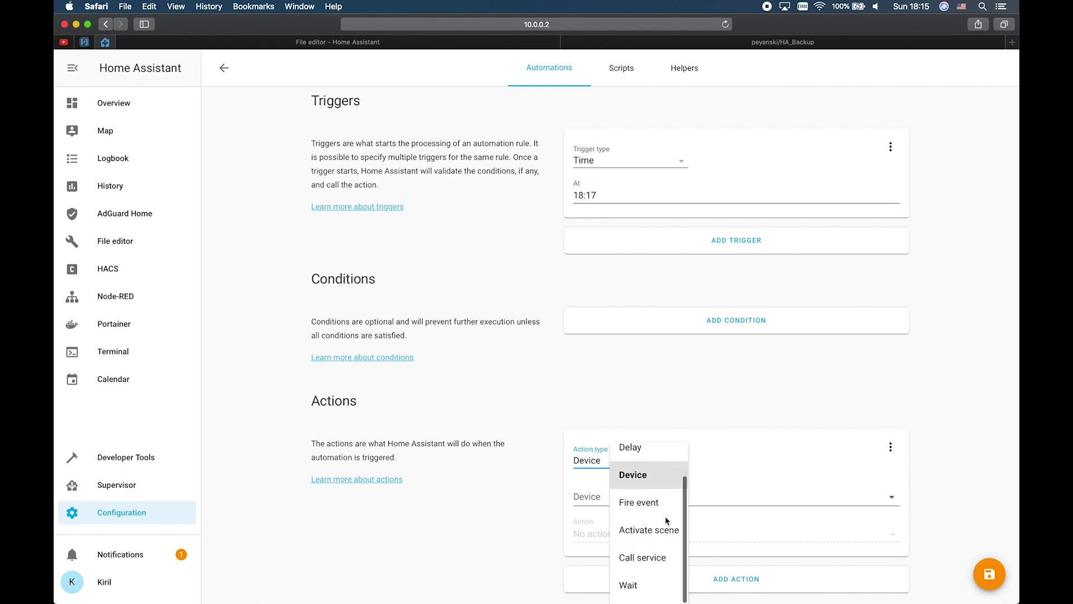
click(648, 559)
click(706, 504)
text(h)
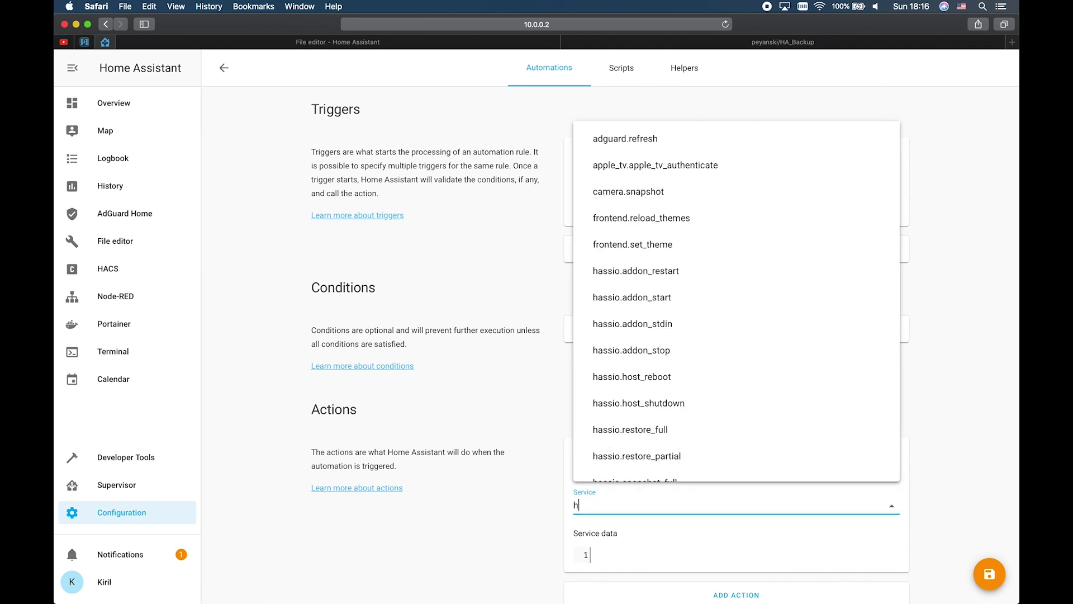
text(ass)
click(631, 278)
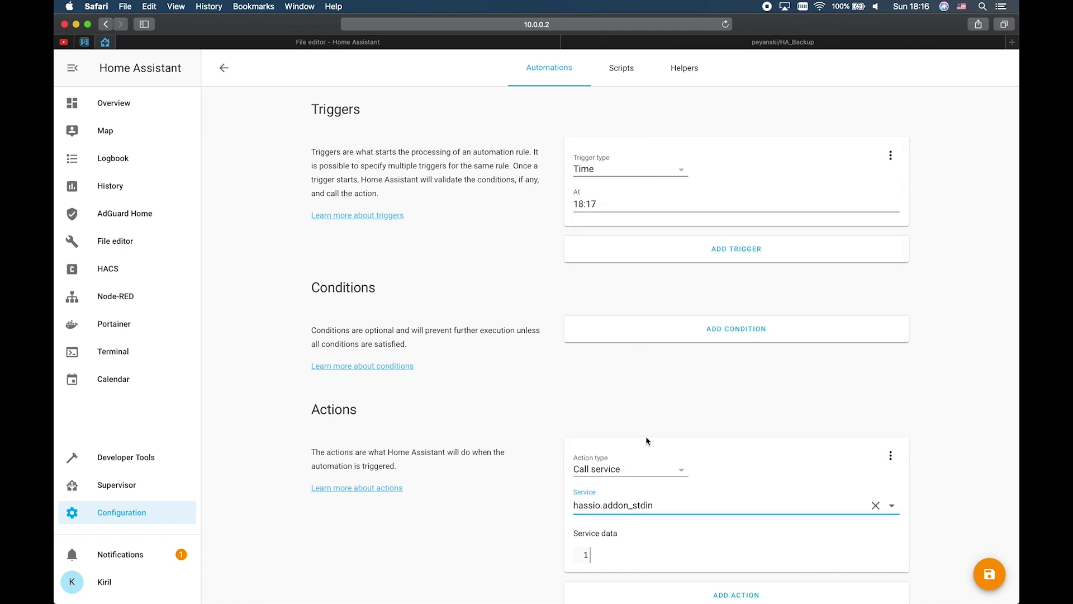
key(ctrl+Right)
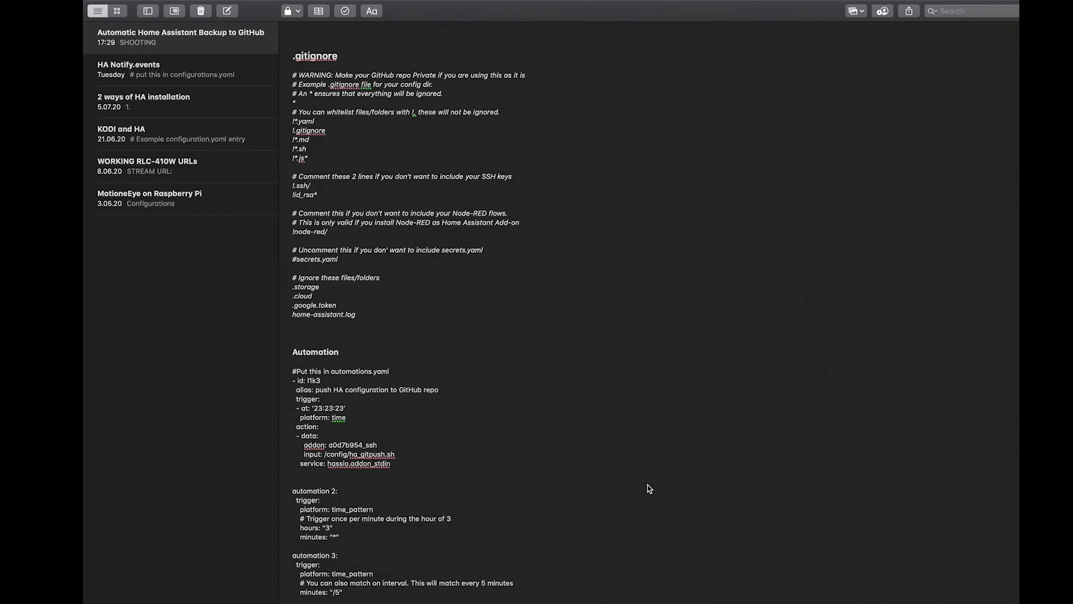
Step: Select the example automation's addon and input lines (hassio.addon_stdin, /config/ha_gitpush.sh) in the Notes backup note
drag(369, 453, 246, 447)
key(super+c)
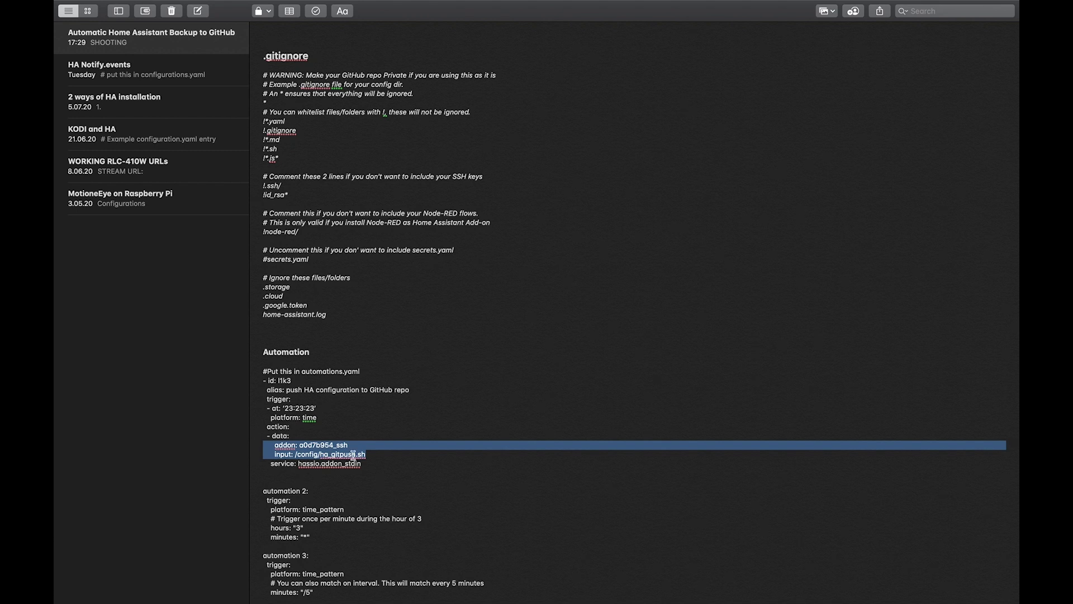
click(376, 464)
drag(377, 465, 257, 379)
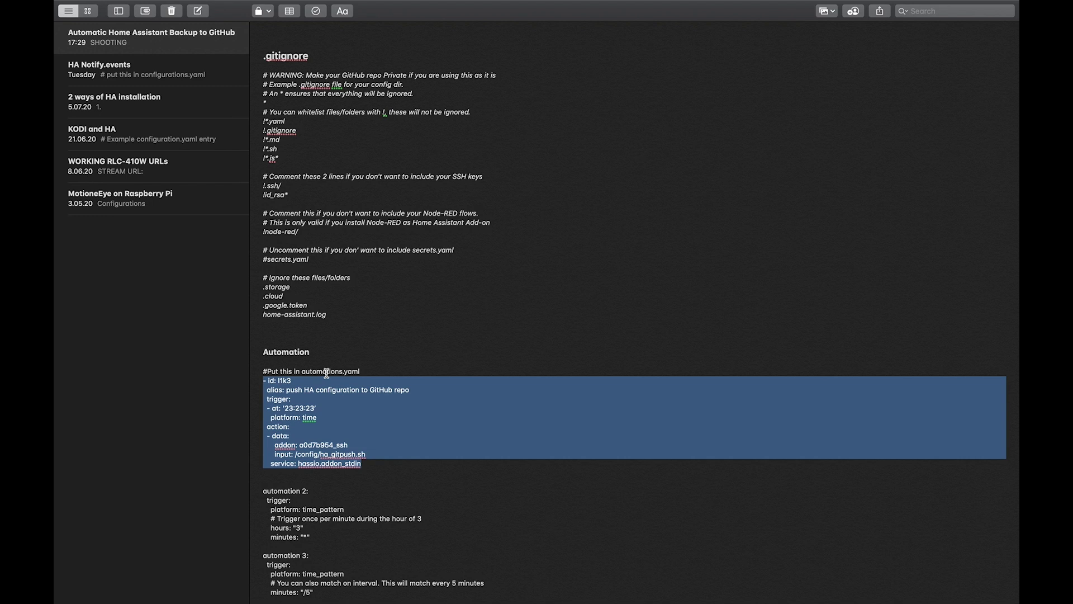
Step: Paste the addon a0d7b954_ssh and input /config/ha_gitpush.sh lines into the automation's Service data
key(ctrl+Left)
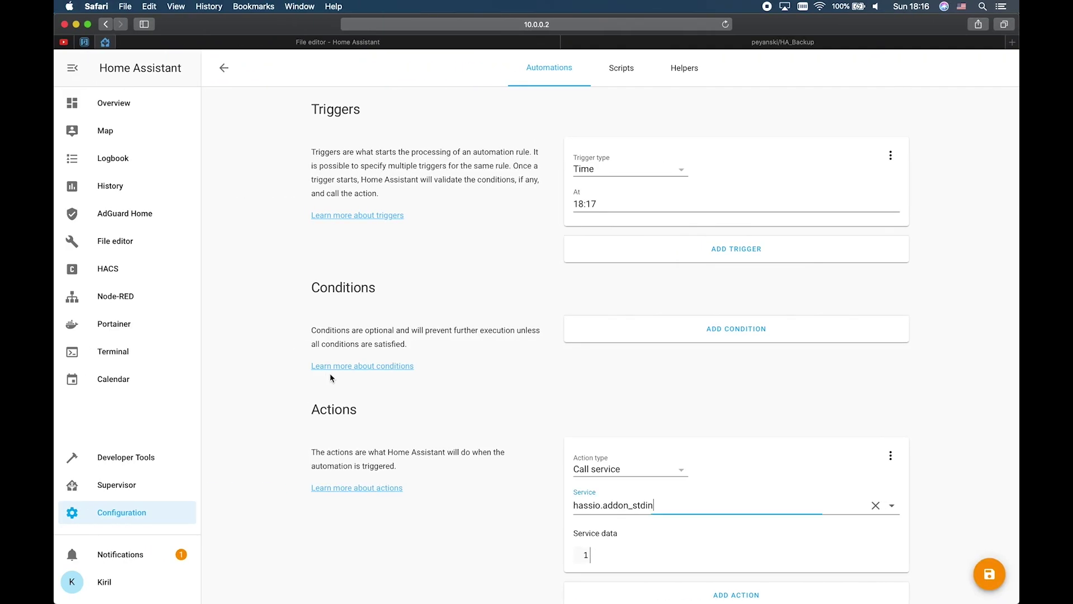
click(643, 559)
key(super+v)
scroll(642, 561, down, 1)
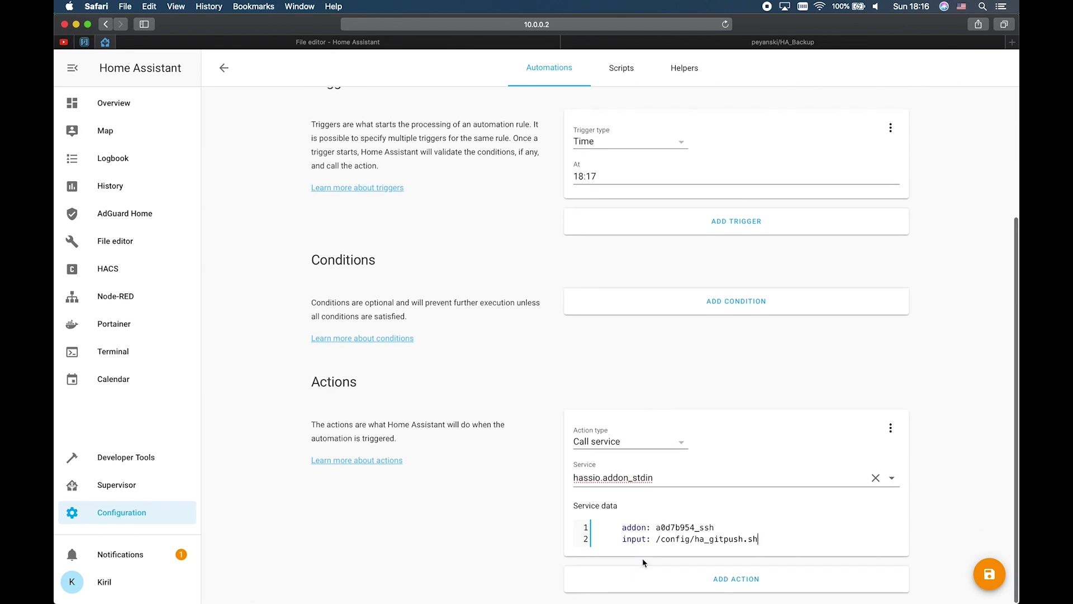
key(ctrl+Right)
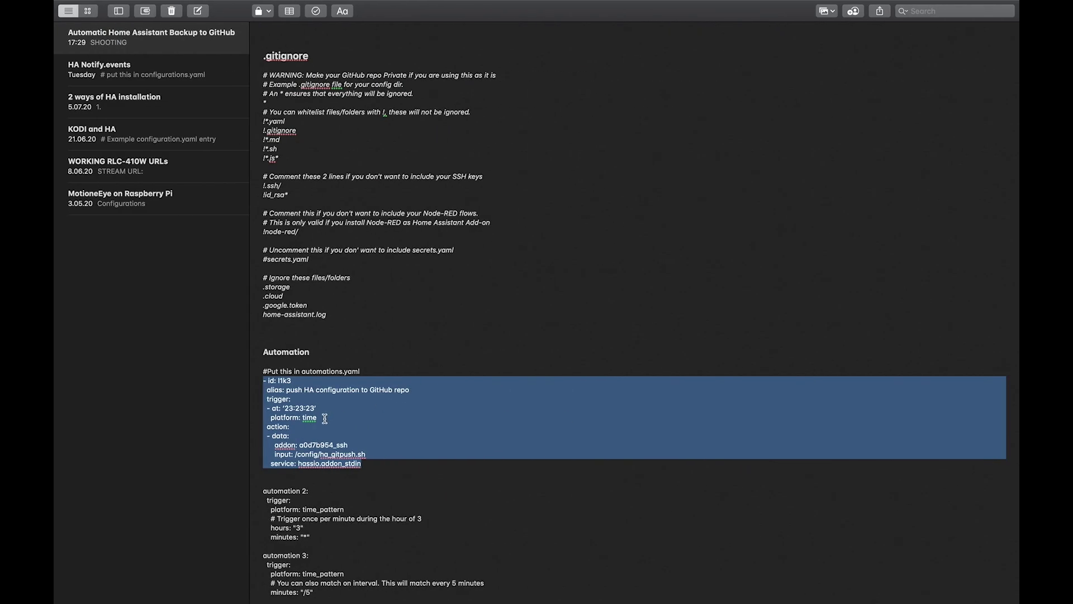
key(ctrl+Left)
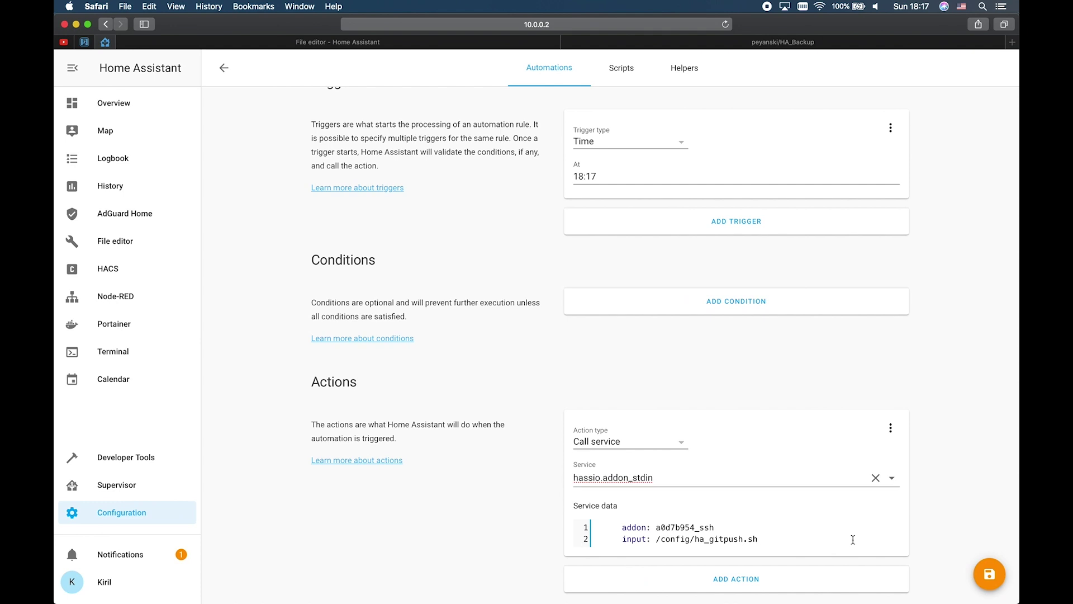
Step: Save the HA config push to Git automation and return to the Automations list
click(979, 569)
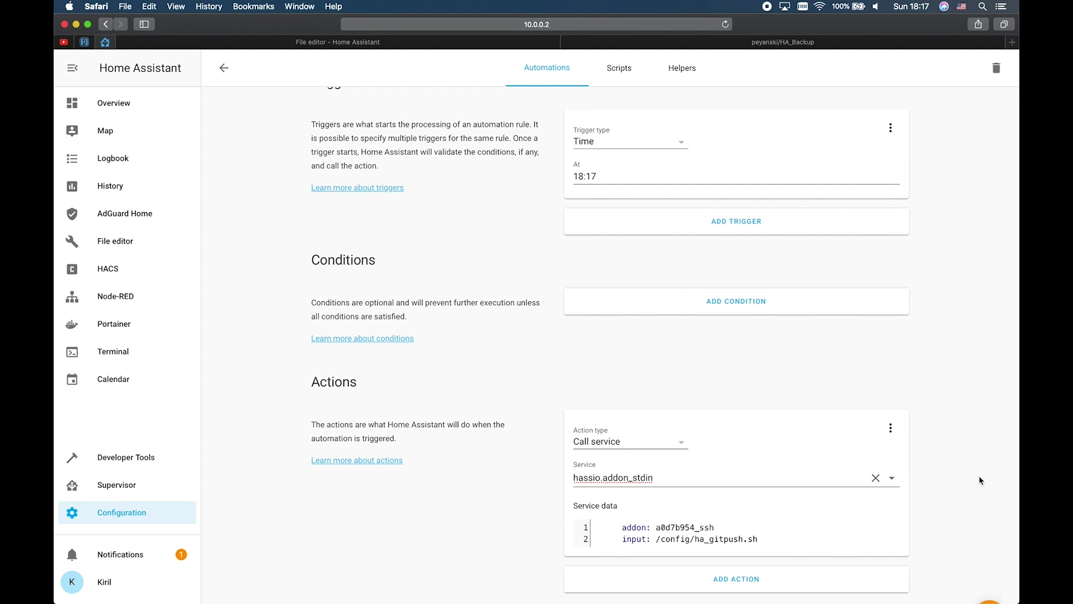
scroll(978, 475, up, 5)
click(554, 67)
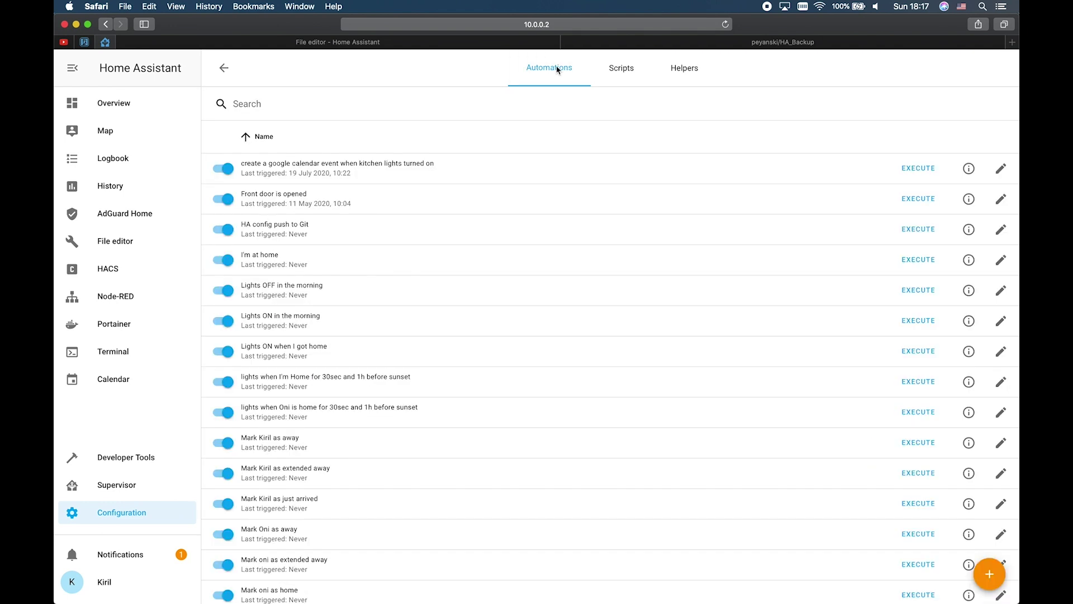
Step: Execute HA config push to Git immediately, then switch to the peyanski/HA_Backup GitHub tab
scroll(484, 223, down, 2)
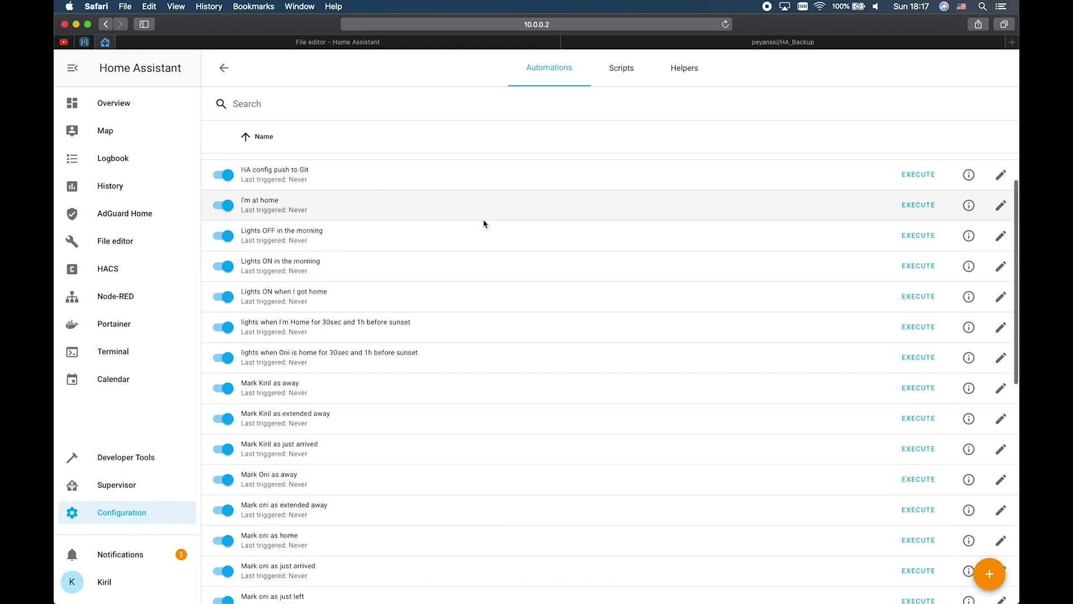
scroll(484, 224, up, 1)
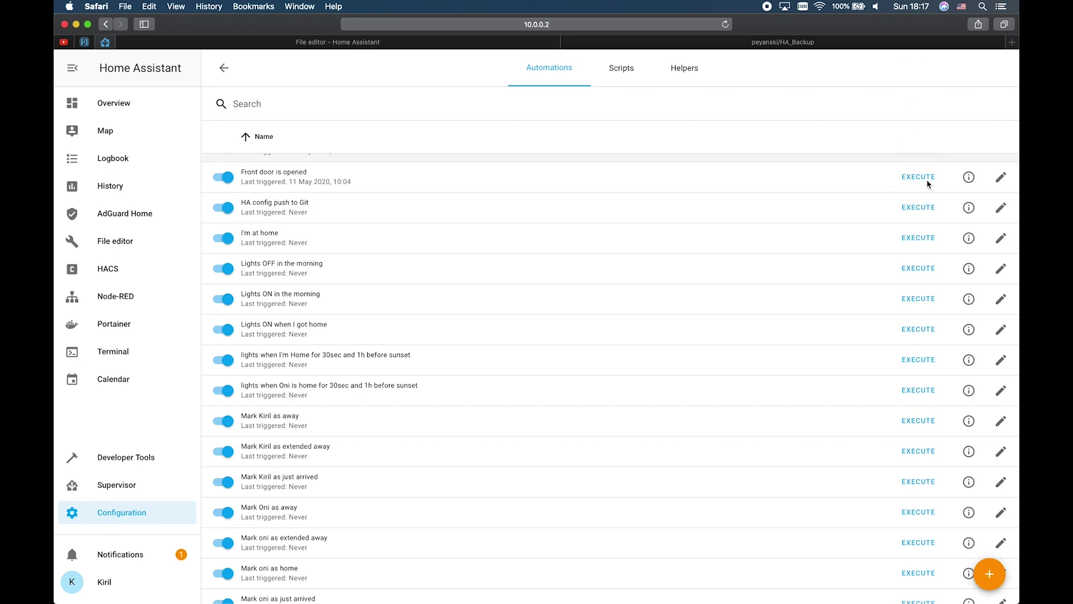
click(917, 212)
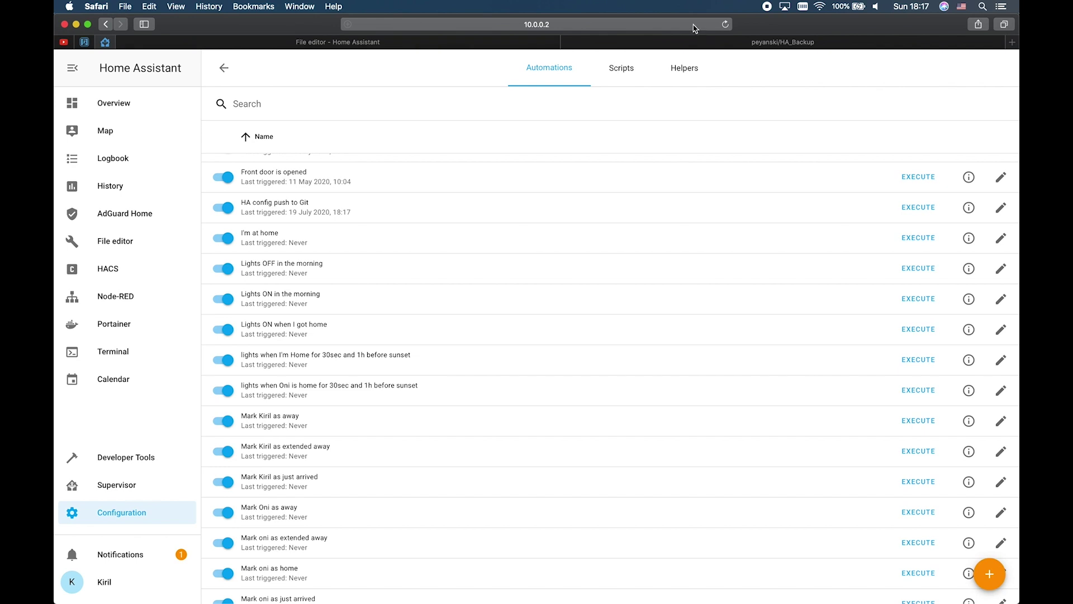
click(706, 41)
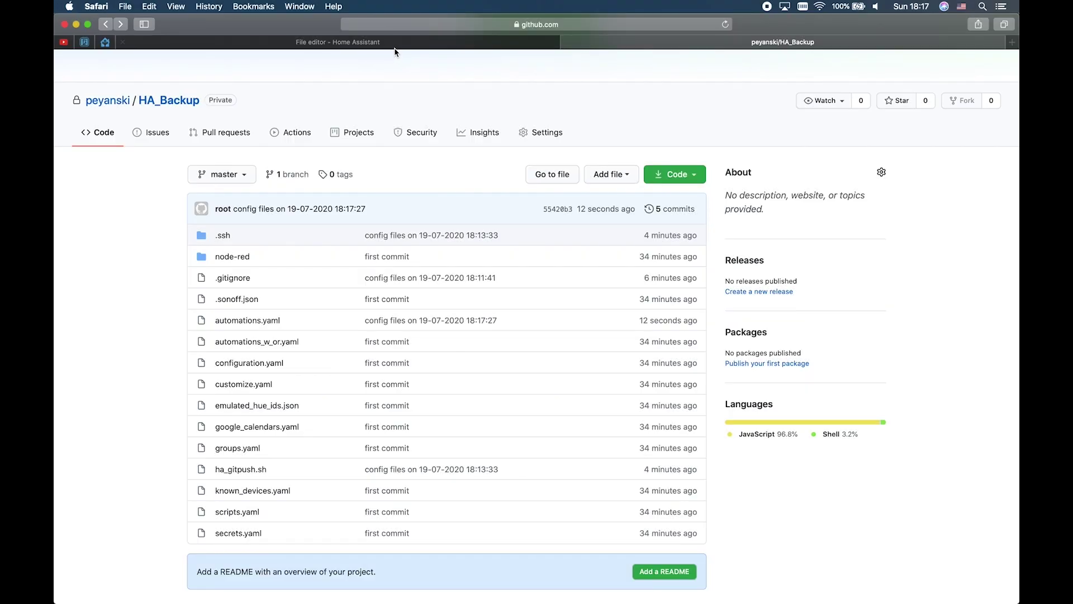
Step: Return to the Home Assistant tab showing HA config push to Git last triggered 18:17
click(393, 45)
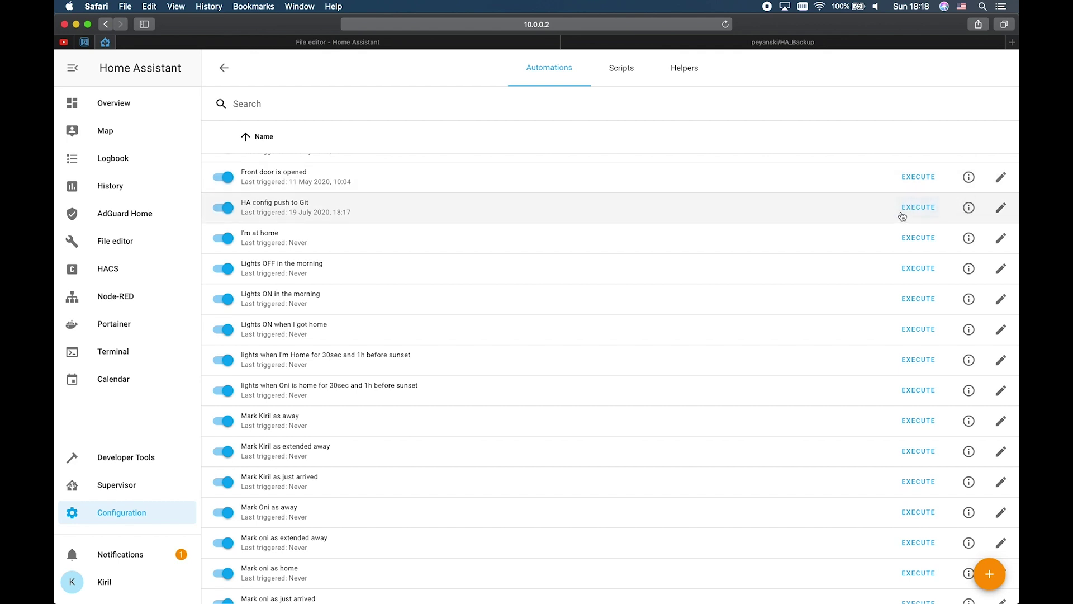
Step: Change the HA config push to Git trigger type to Time Pattern
click(1001, 211)
scroll(782, 367, down, 2)
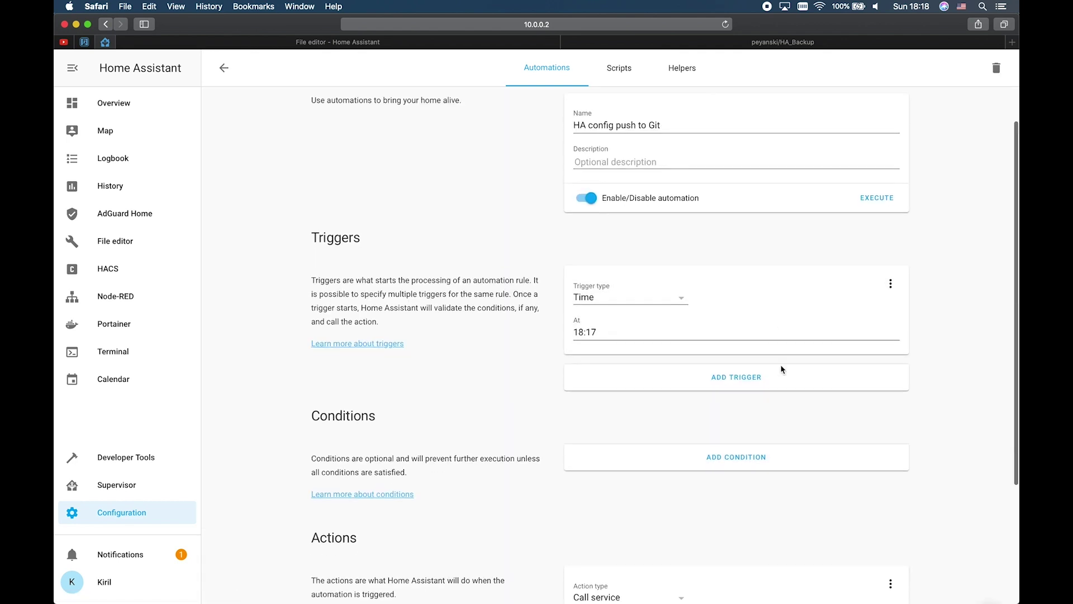
click(681, 298)
scroll(642, 447, down, 2)
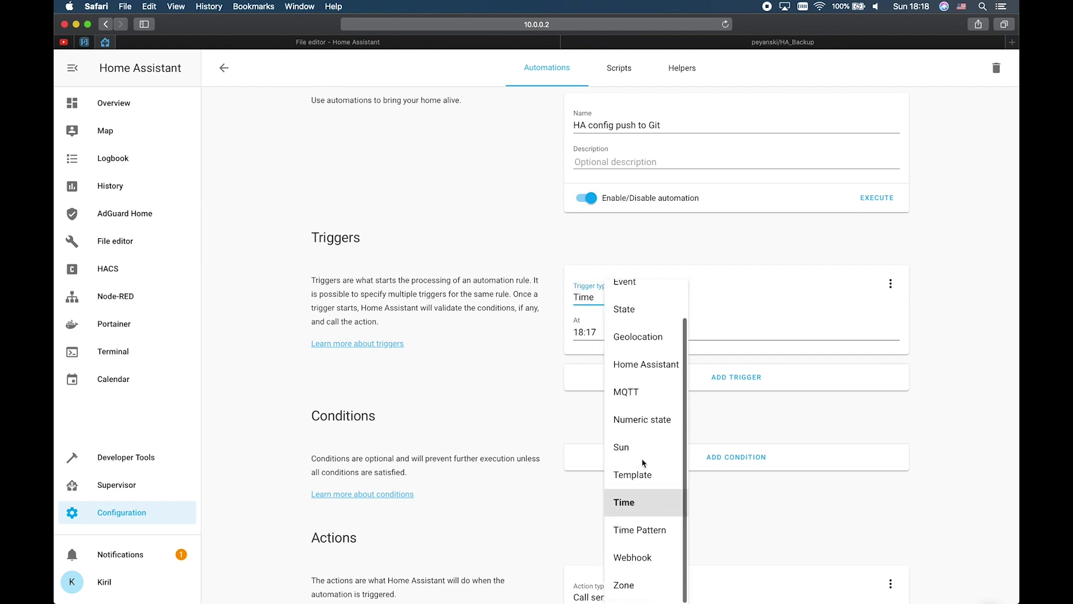
click(642, 527)
Step: Leave Minutes empty and set the Hours pattern to /6
click(622, 372)
text(*)
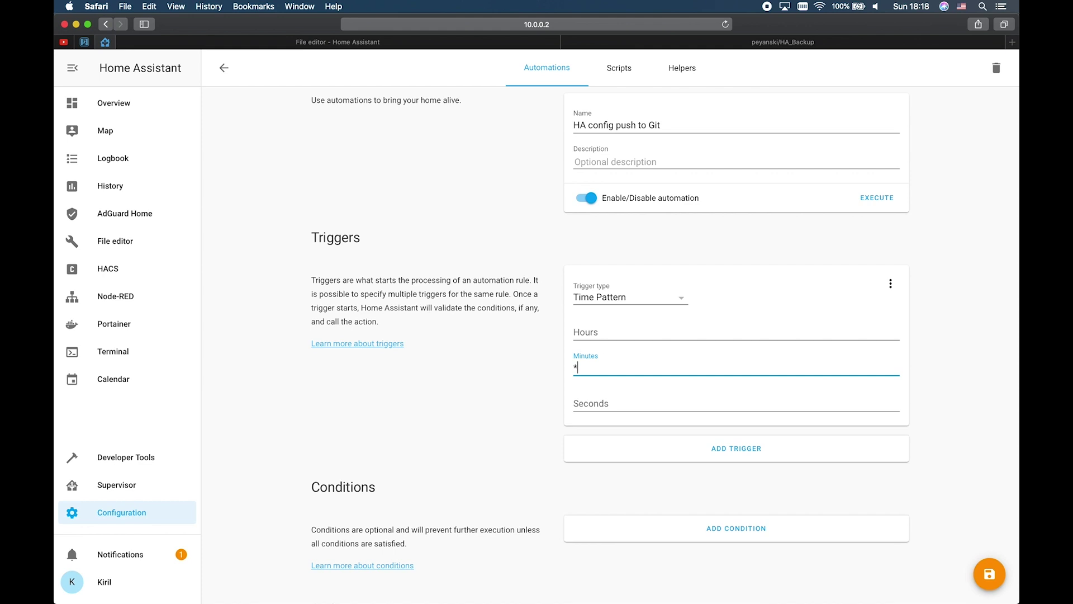
key(BackSpace)
click(594, 336)
text(*)
key(BackSpace)
text(/6)
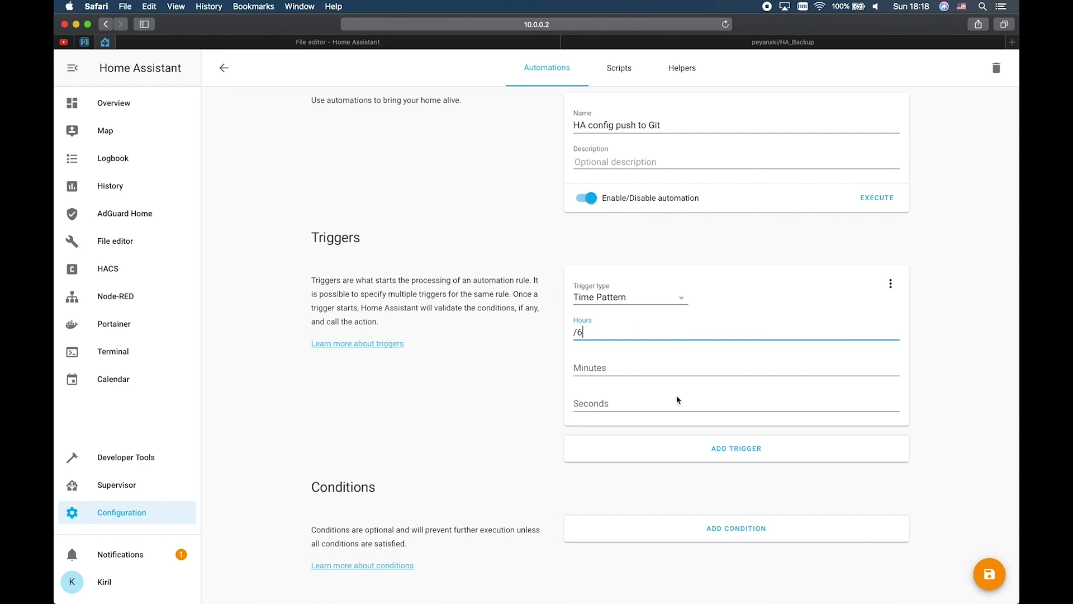
Step: Save the automation with its every-6-hours time pattern trigger
scroll(916, 307, down, 2)
click(993, 576)
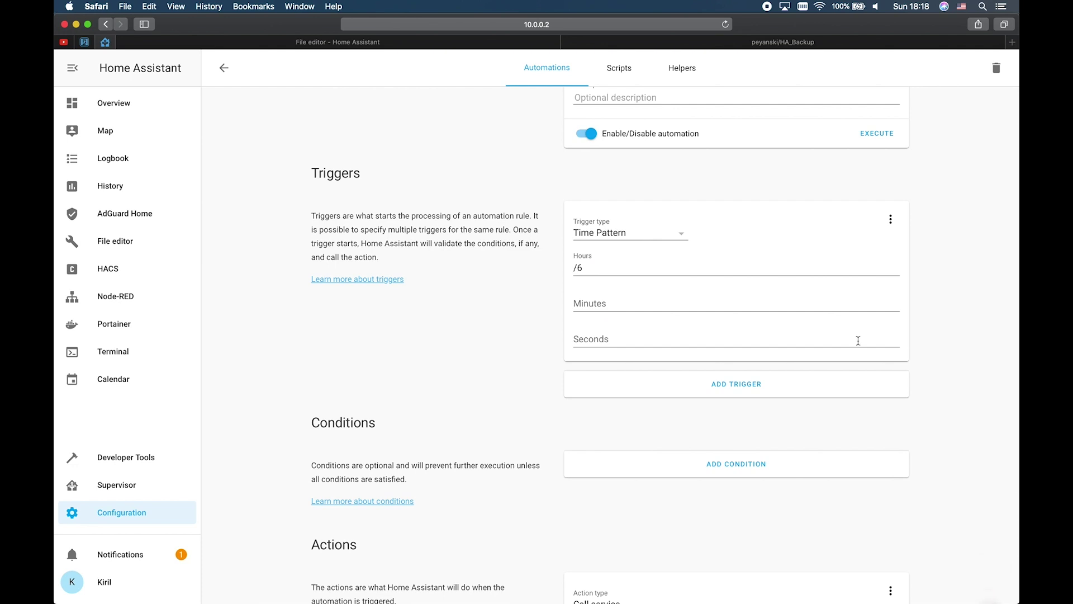
scroll(662, 254, down, 5)
scroll(651, 371, up, 4)
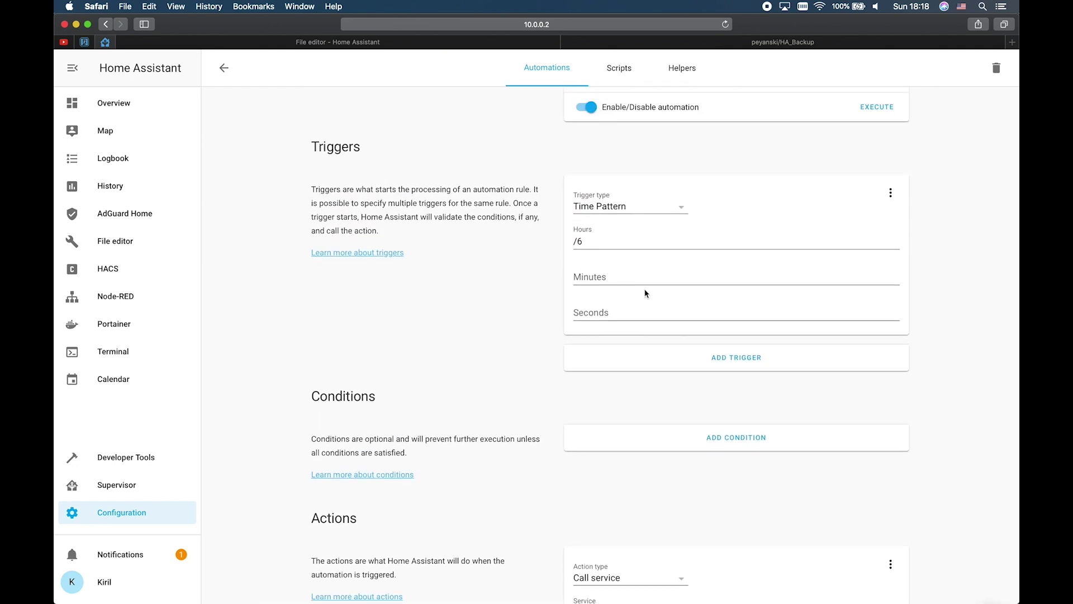
scroll(630, 387, down, 3)
scroll(630, 387, up, 8)
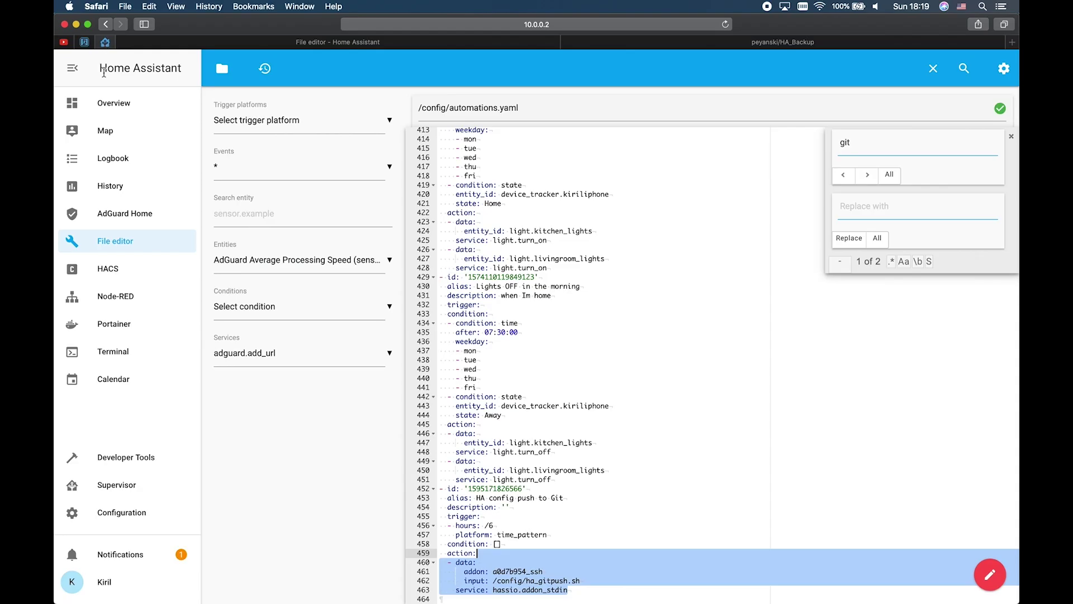
Step: Open the Terminal from the sidebar to get the zsh prompt in /config on master
click(131, 349)
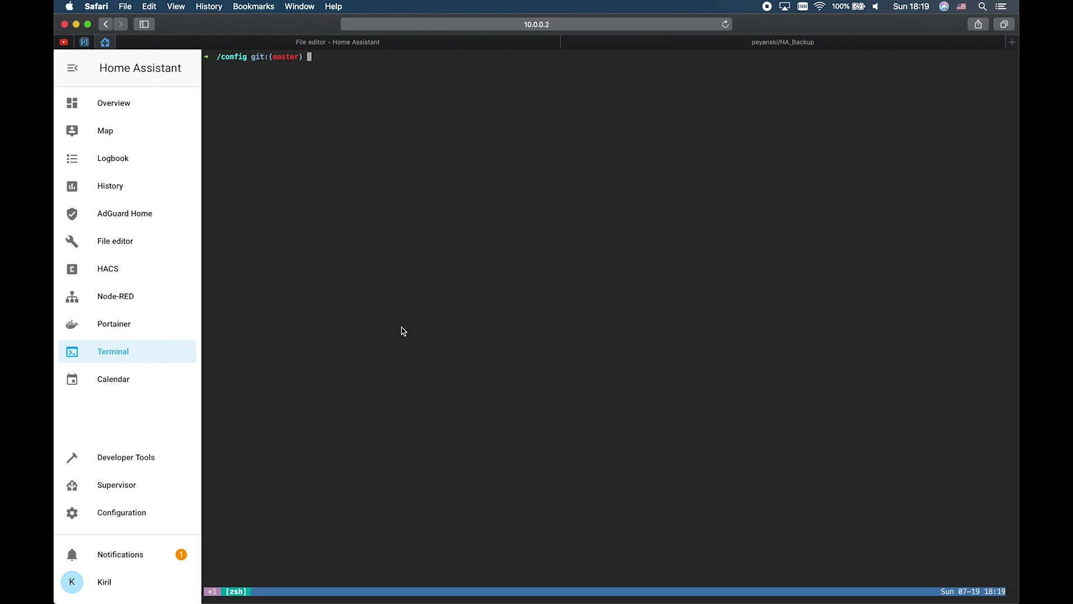
Step: Run git log to list the config repository's five commits, newest from 18:17:27
text(git )
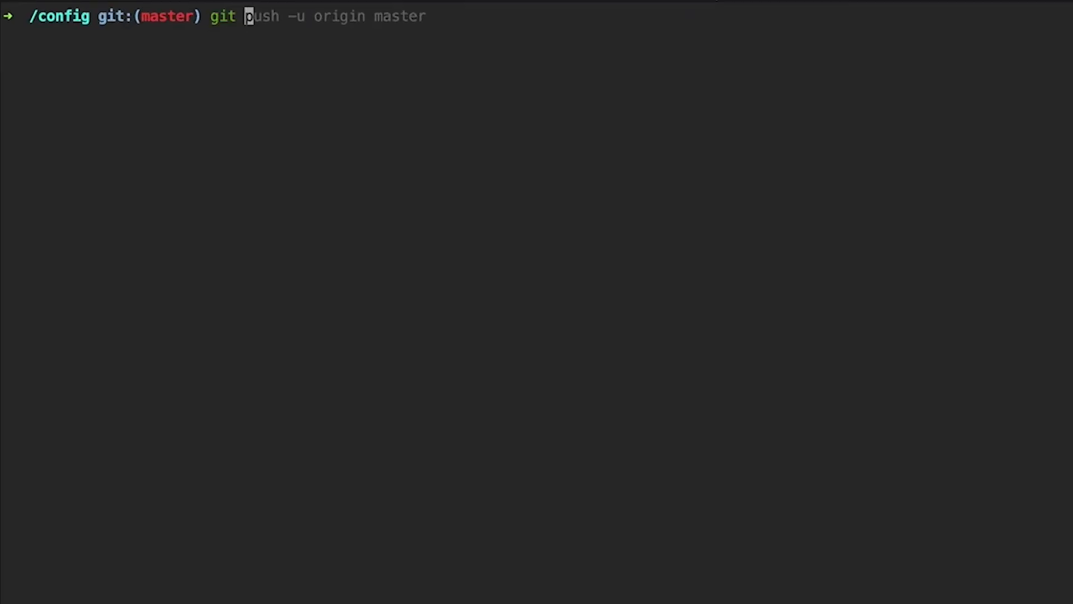
text(log)
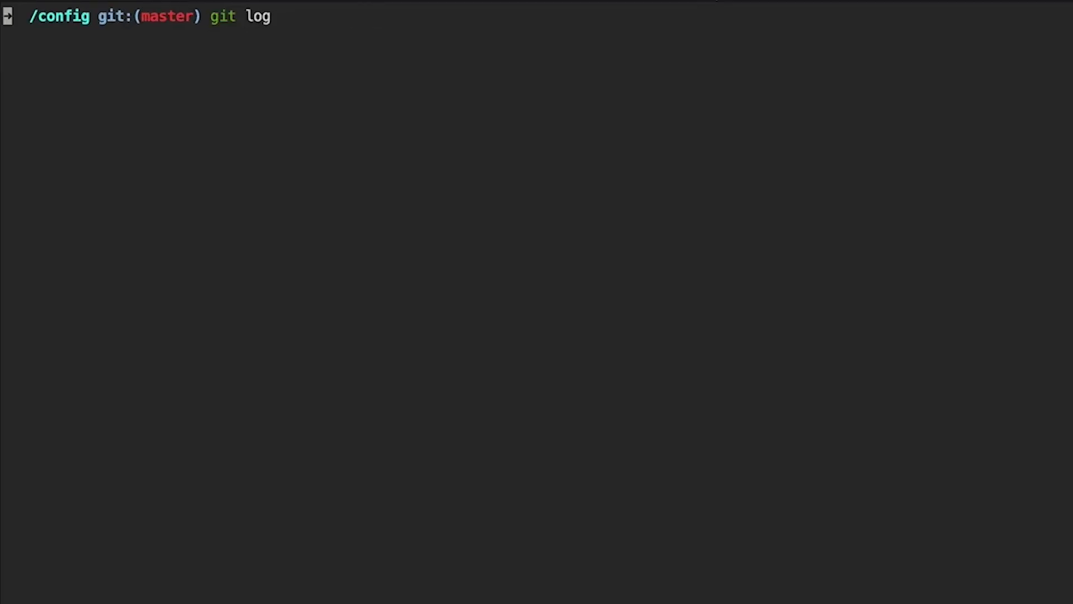
key(Return)
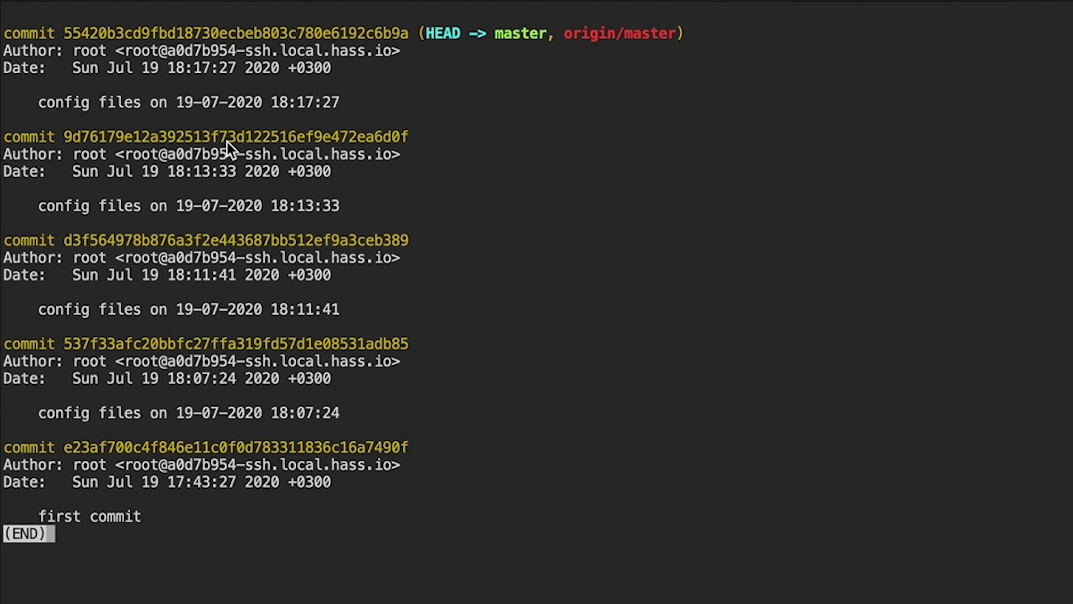
Step: Quit the pager, hard-reset back one commit to 9d76179, then restore to 55420b3 with HEAD@{1}
text(q)
text(git )
text(reset)
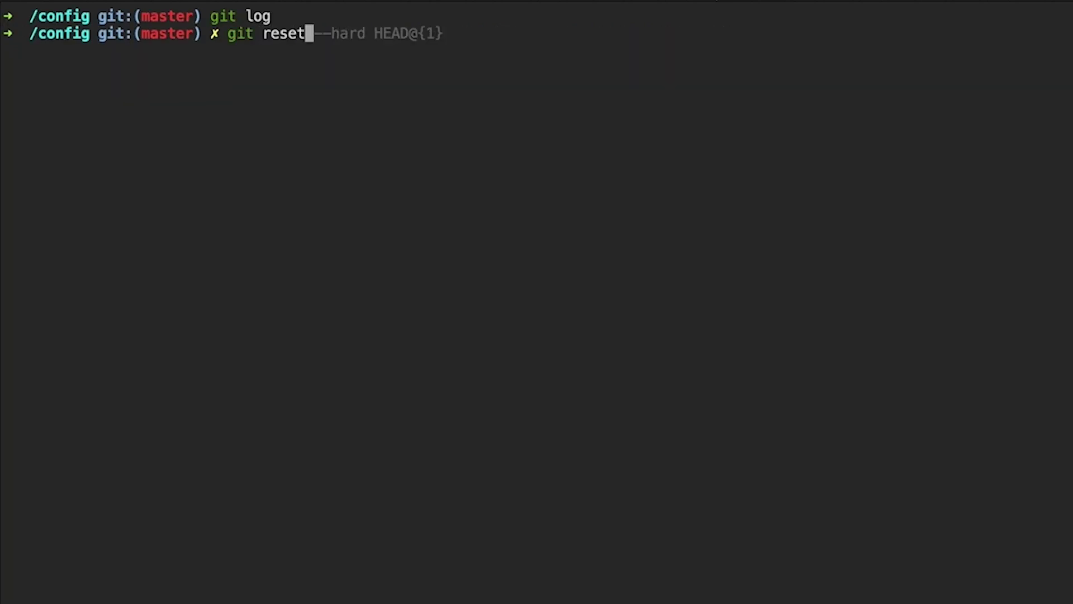
text( --hard HEAD)
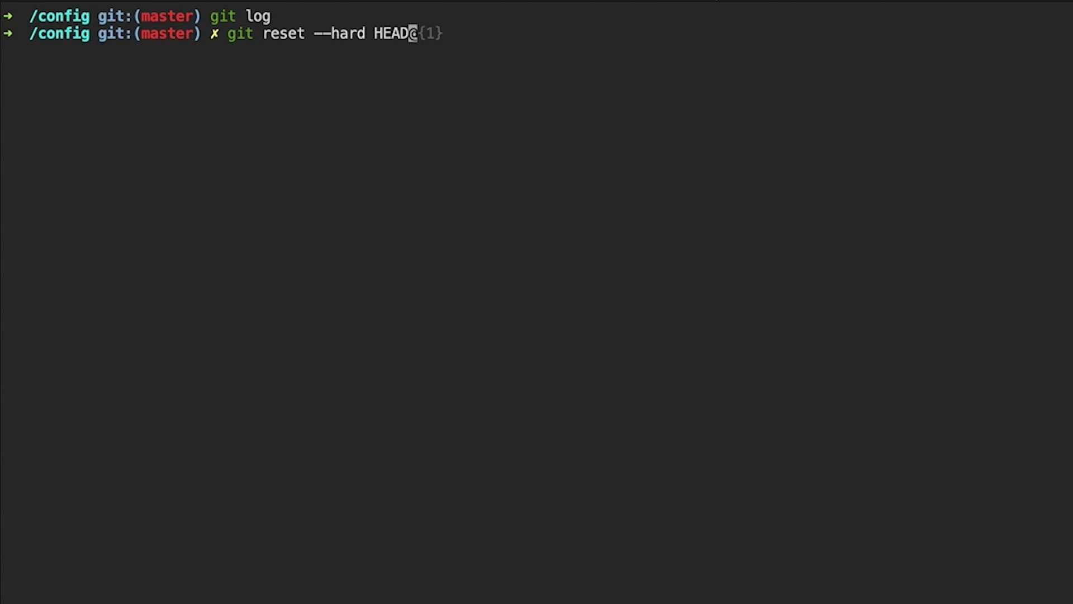
text(^)
key(Return)
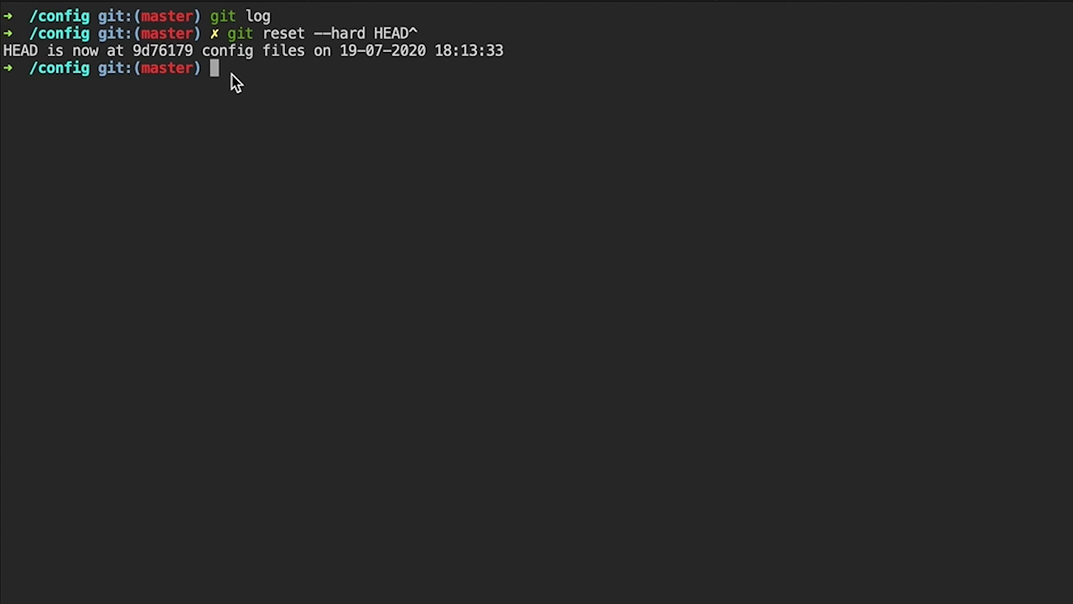
text(git )
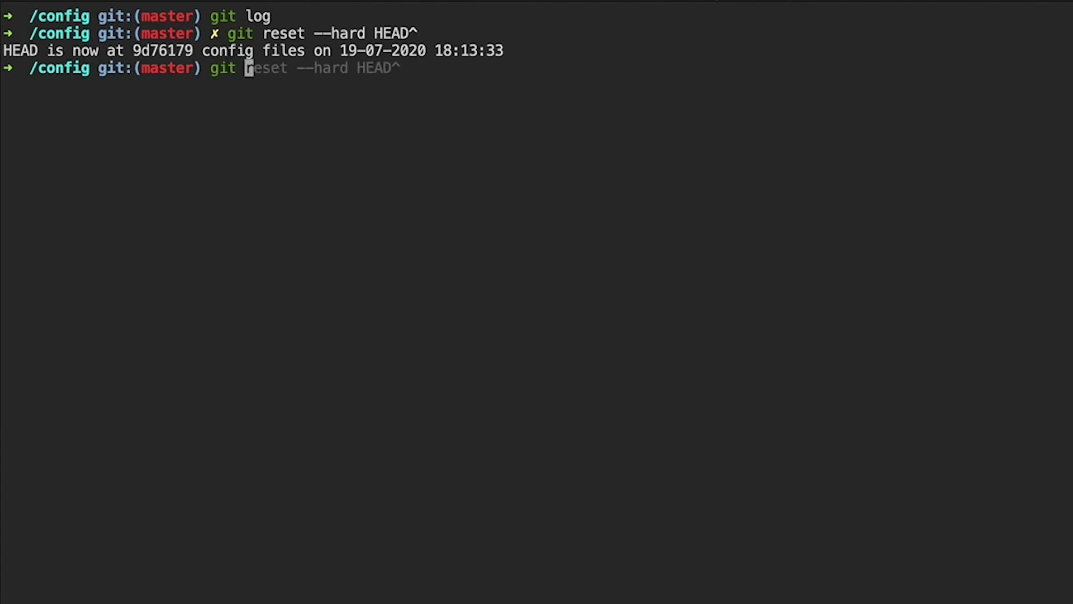
text(reset)
key(BackSpace)
text(et -)
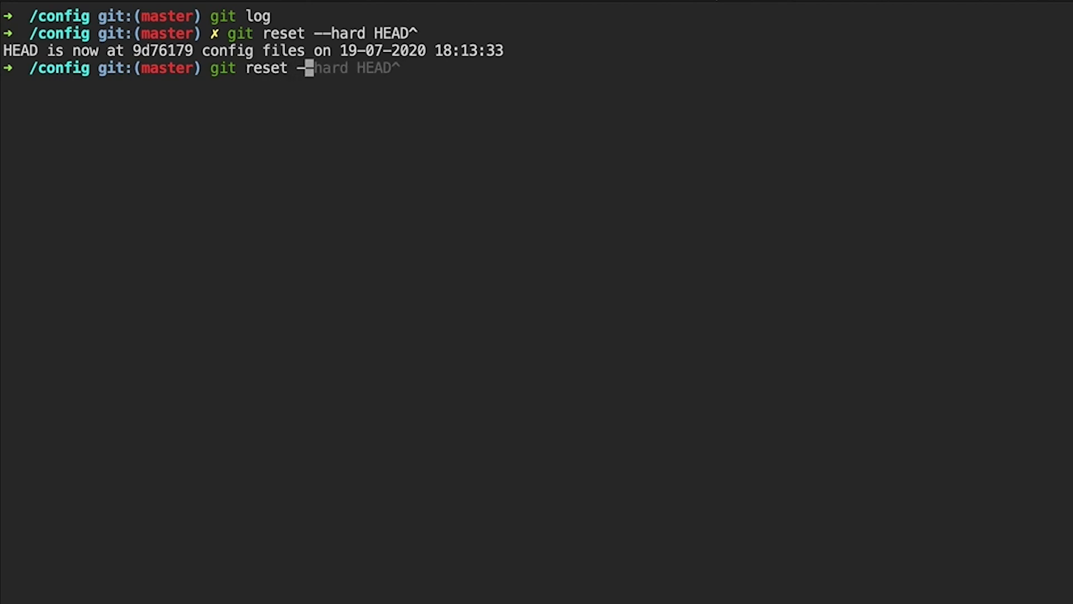
text(-hard )
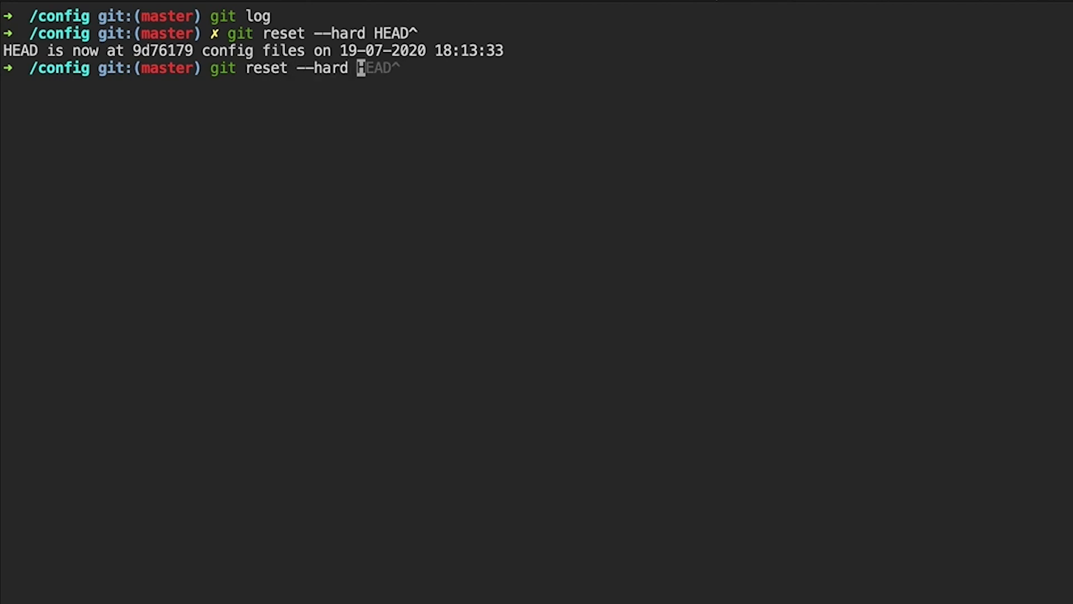
text(HW)
key(BackSpace)
text(EAD)
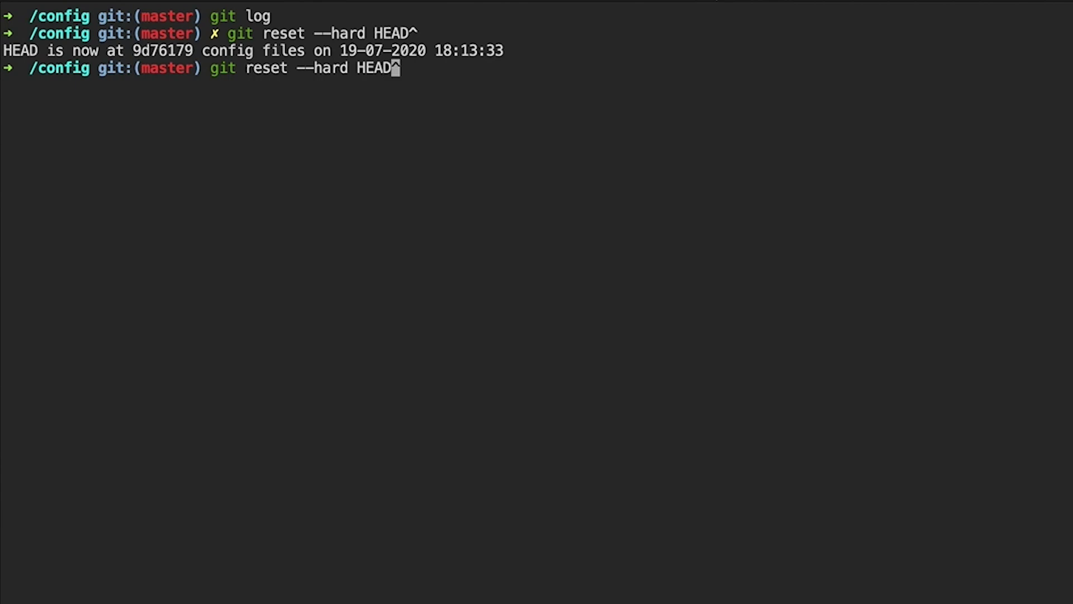
text(@{1})
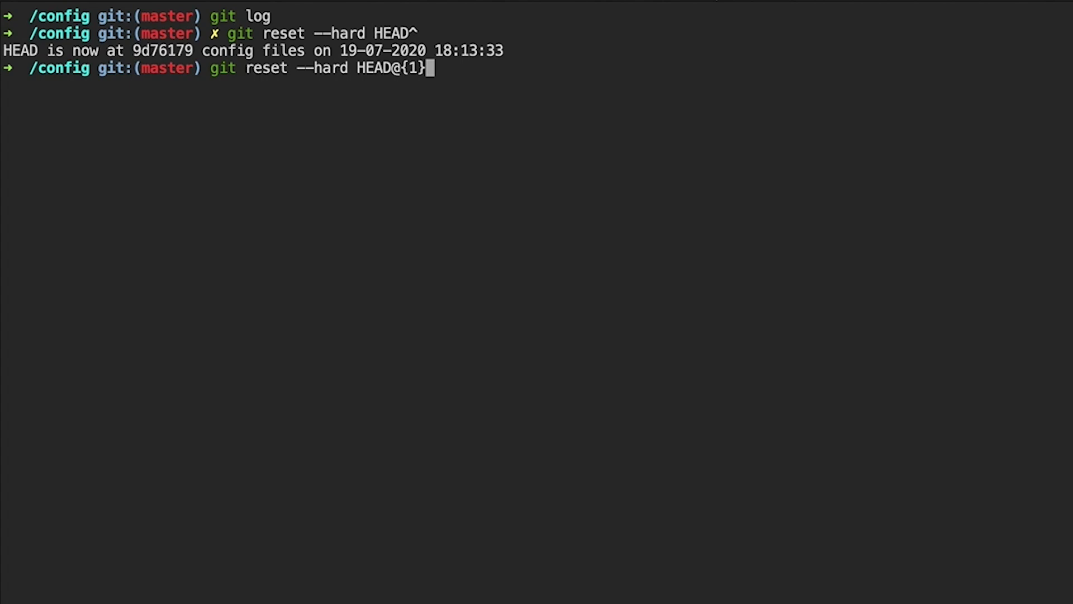
key(Return)
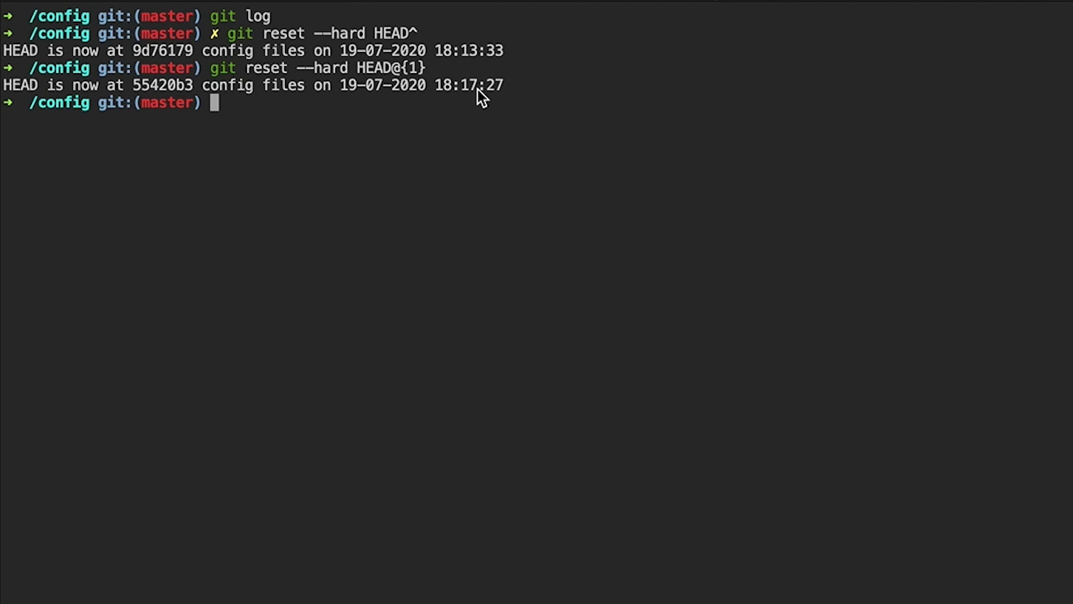
Step: Copy git reset --hard HEAD~2 from the notes and paste it at the terminal prompt
key(ctrl+Right)
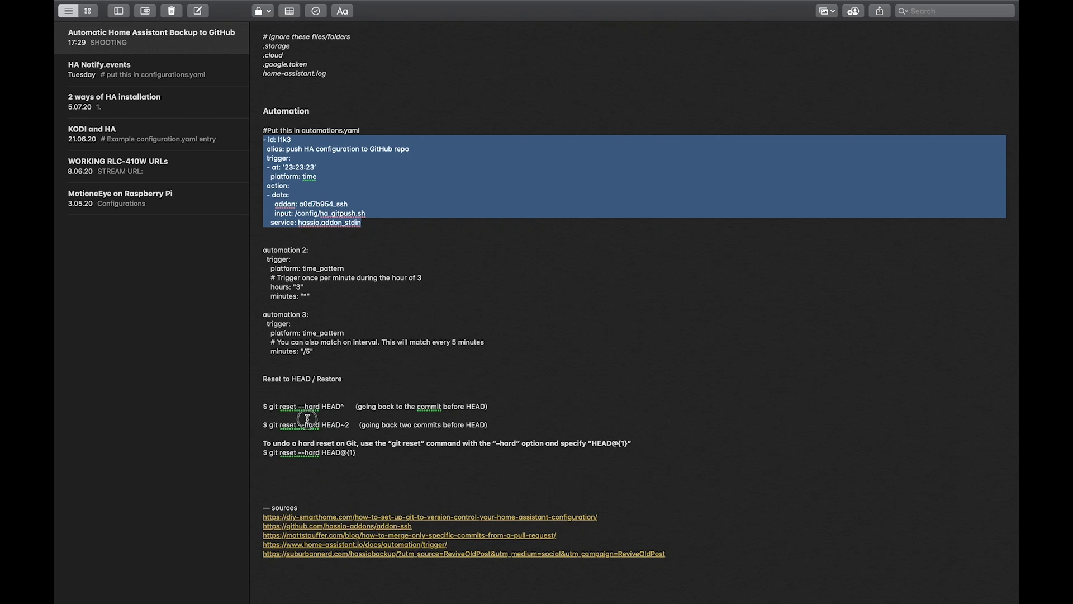
drag(351, 425, 269, 423)
key(super+c)
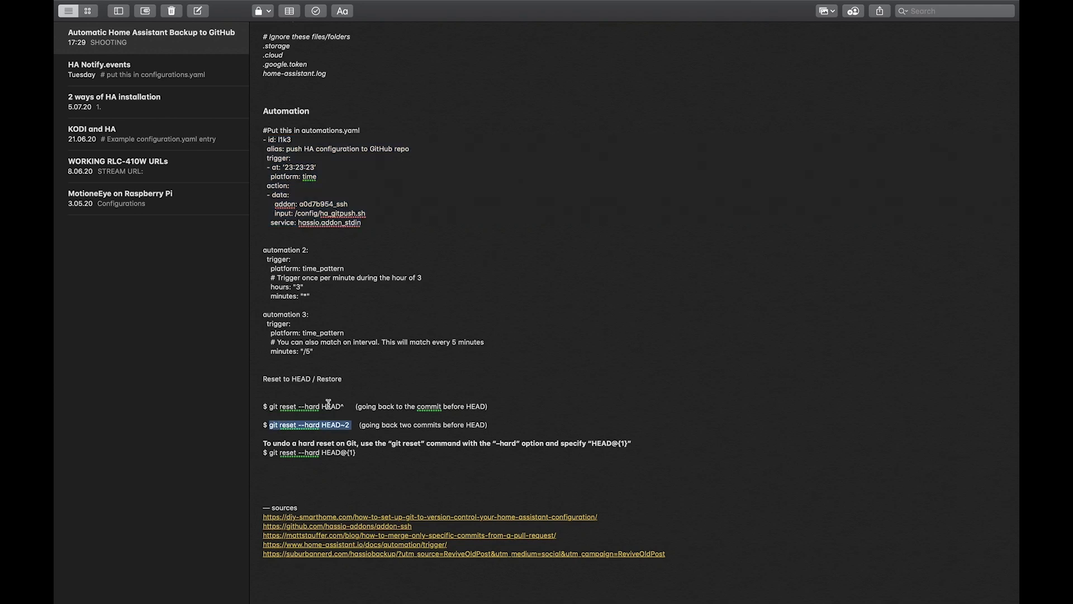
key(ctrl+Left)
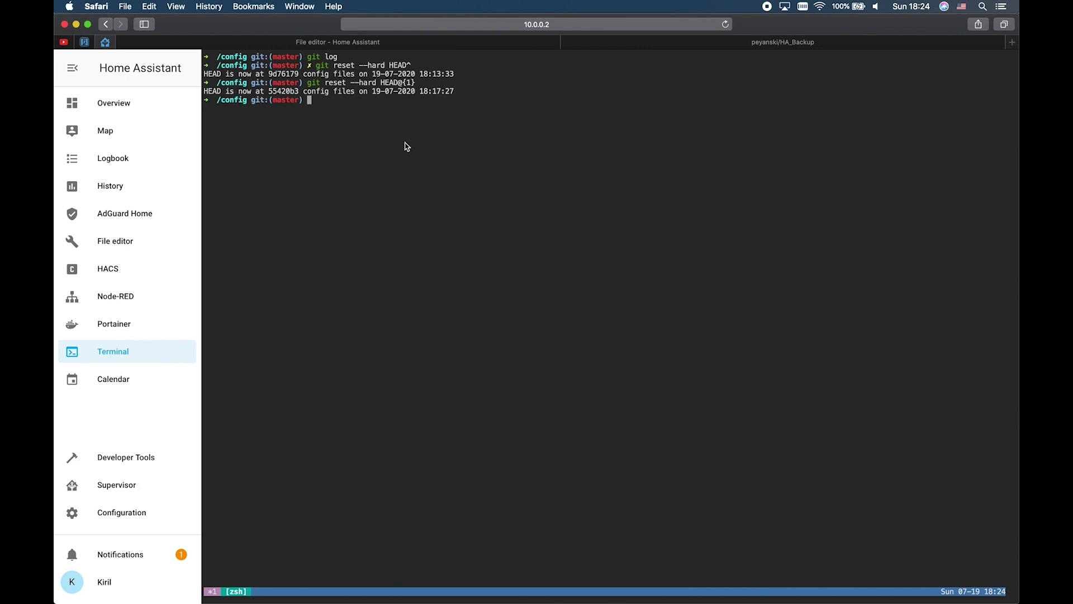
key(super+v)
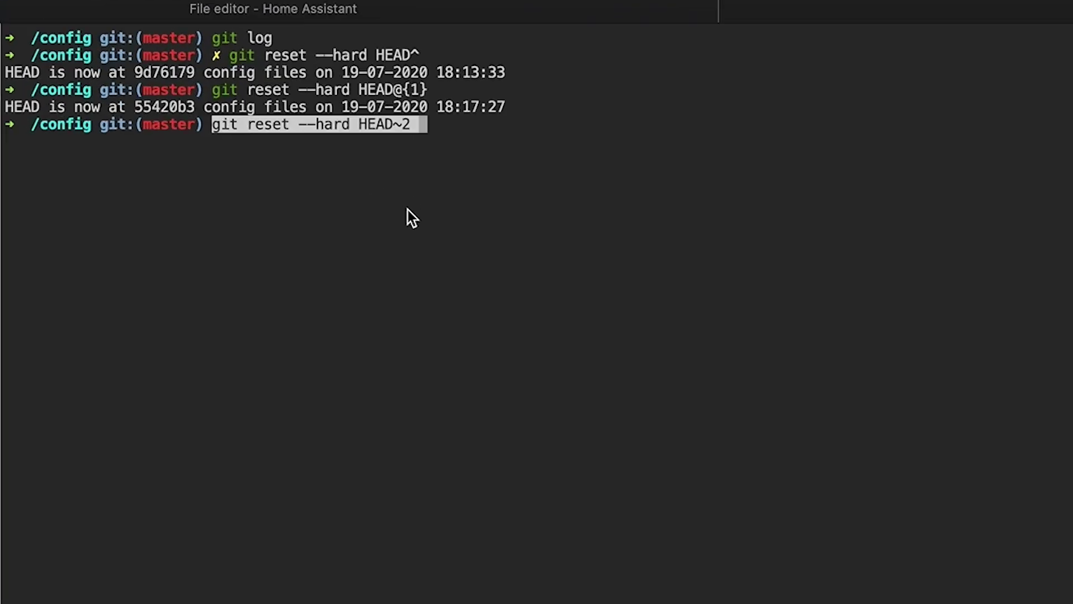
Step: Reset two commits back to d3f5649, list files, restore 55420b3 via HEAD@{1}, and list again
key(Return)
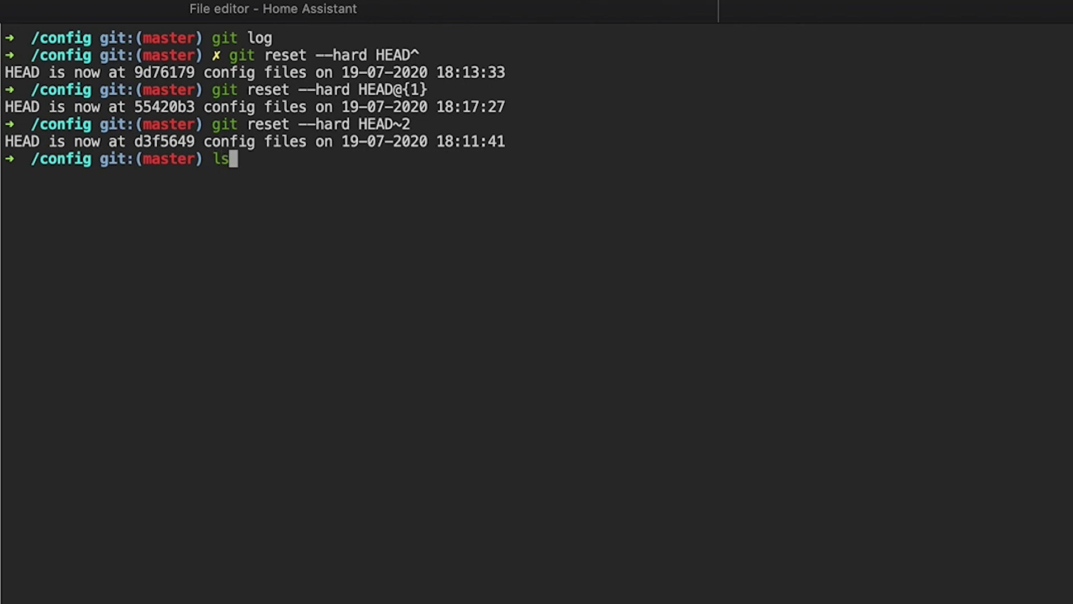
key(Return)
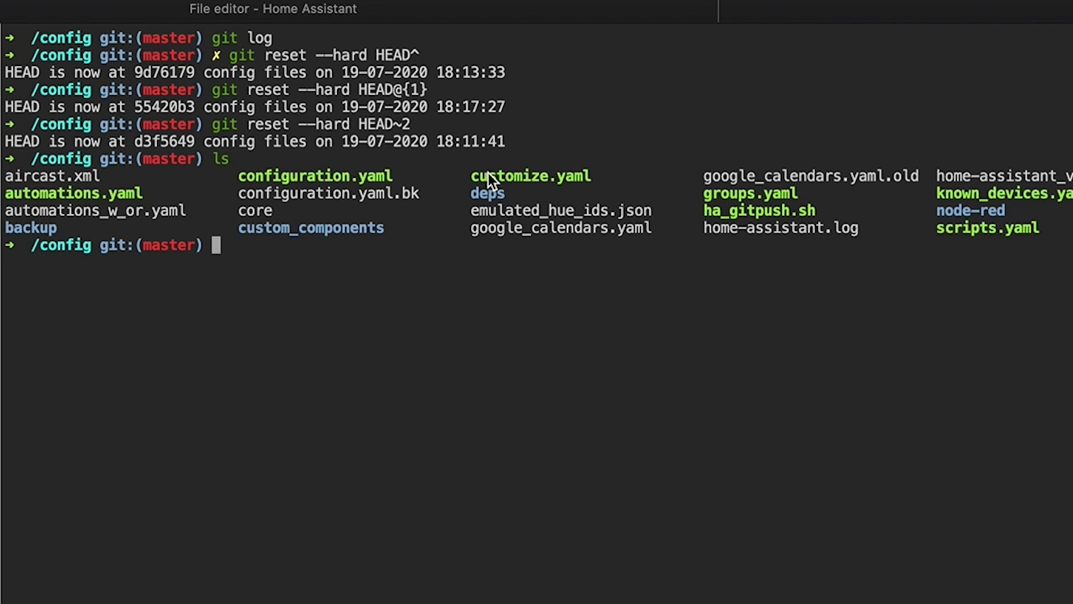
key(Up)
key(Up)
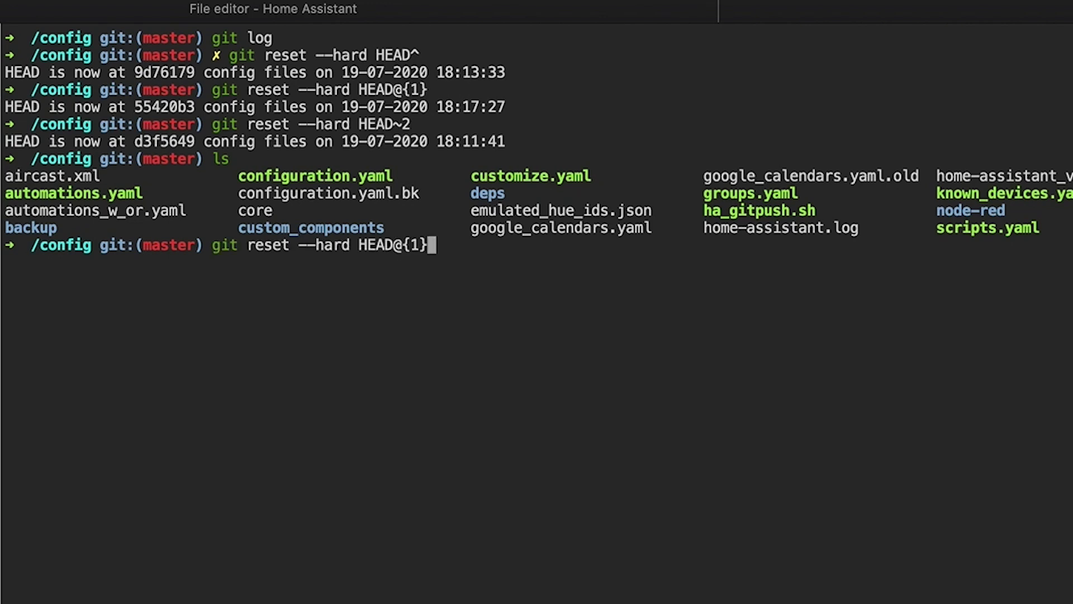
key(Return)
text(l)
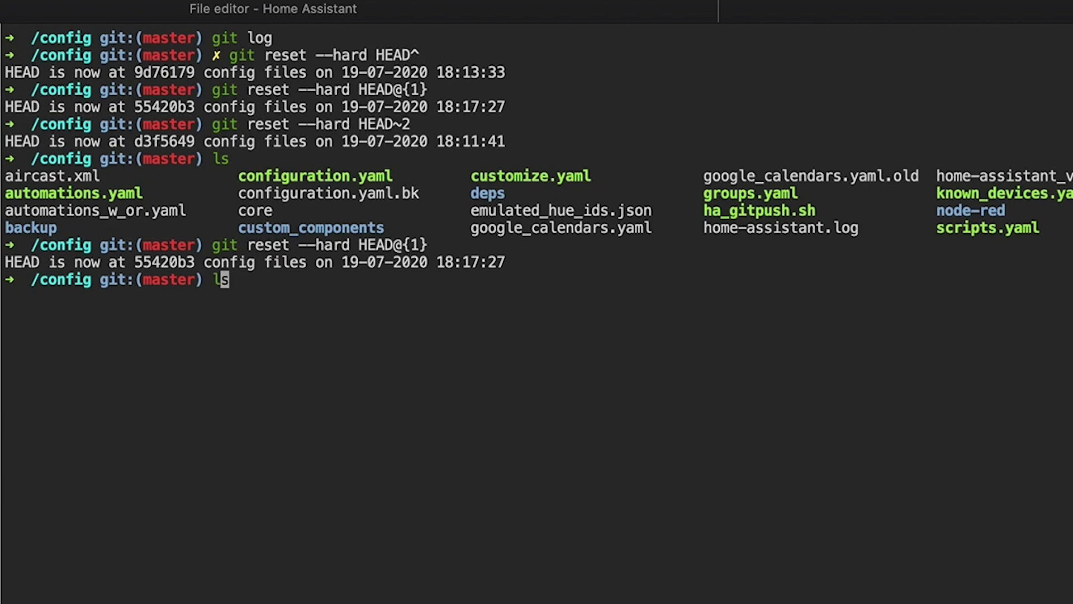
text(s)
key(Return)
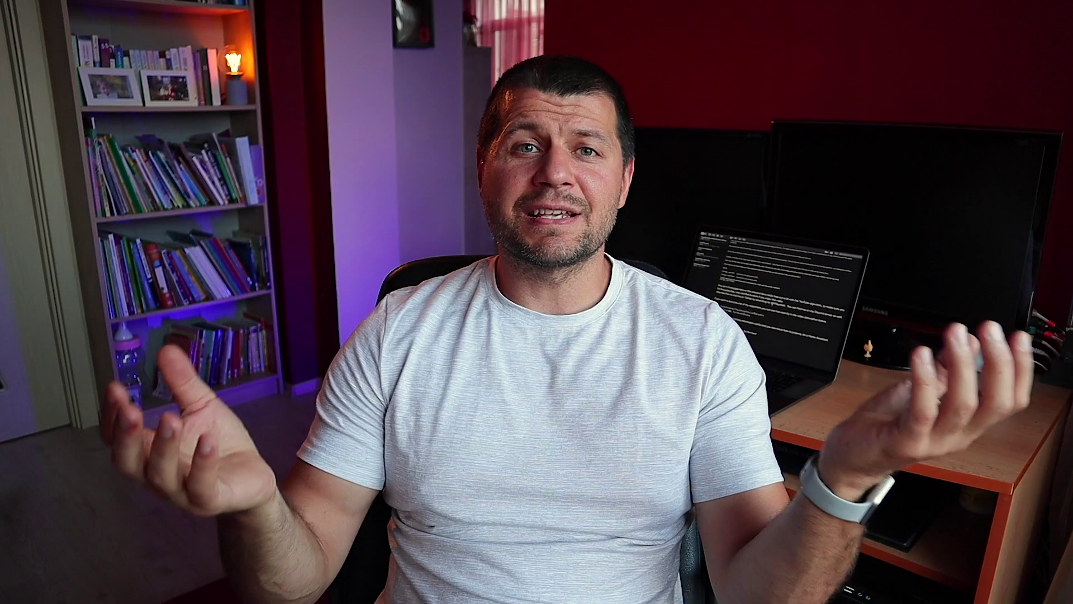